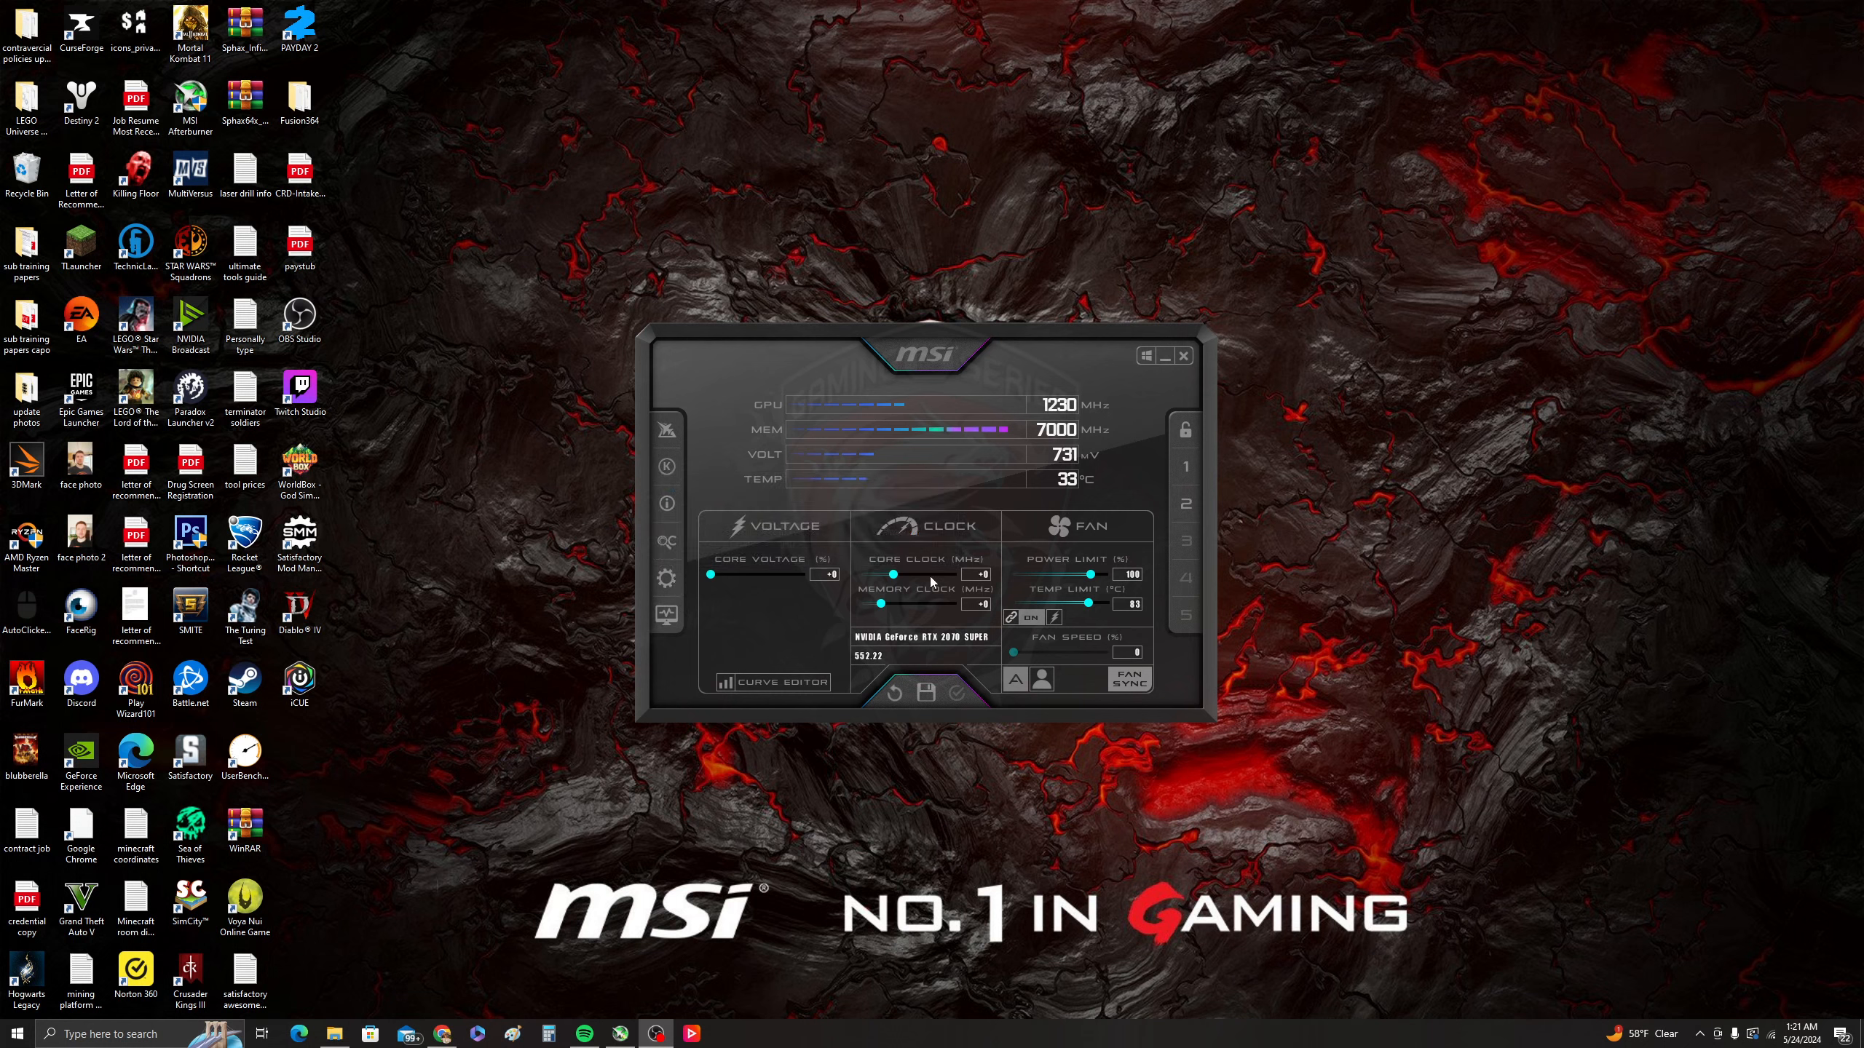
- Open the hardware monitor and examine the GPU temperature, usage, memory, clock and power graphs
{"action": "left_click", "coordinate": [672, 621]}
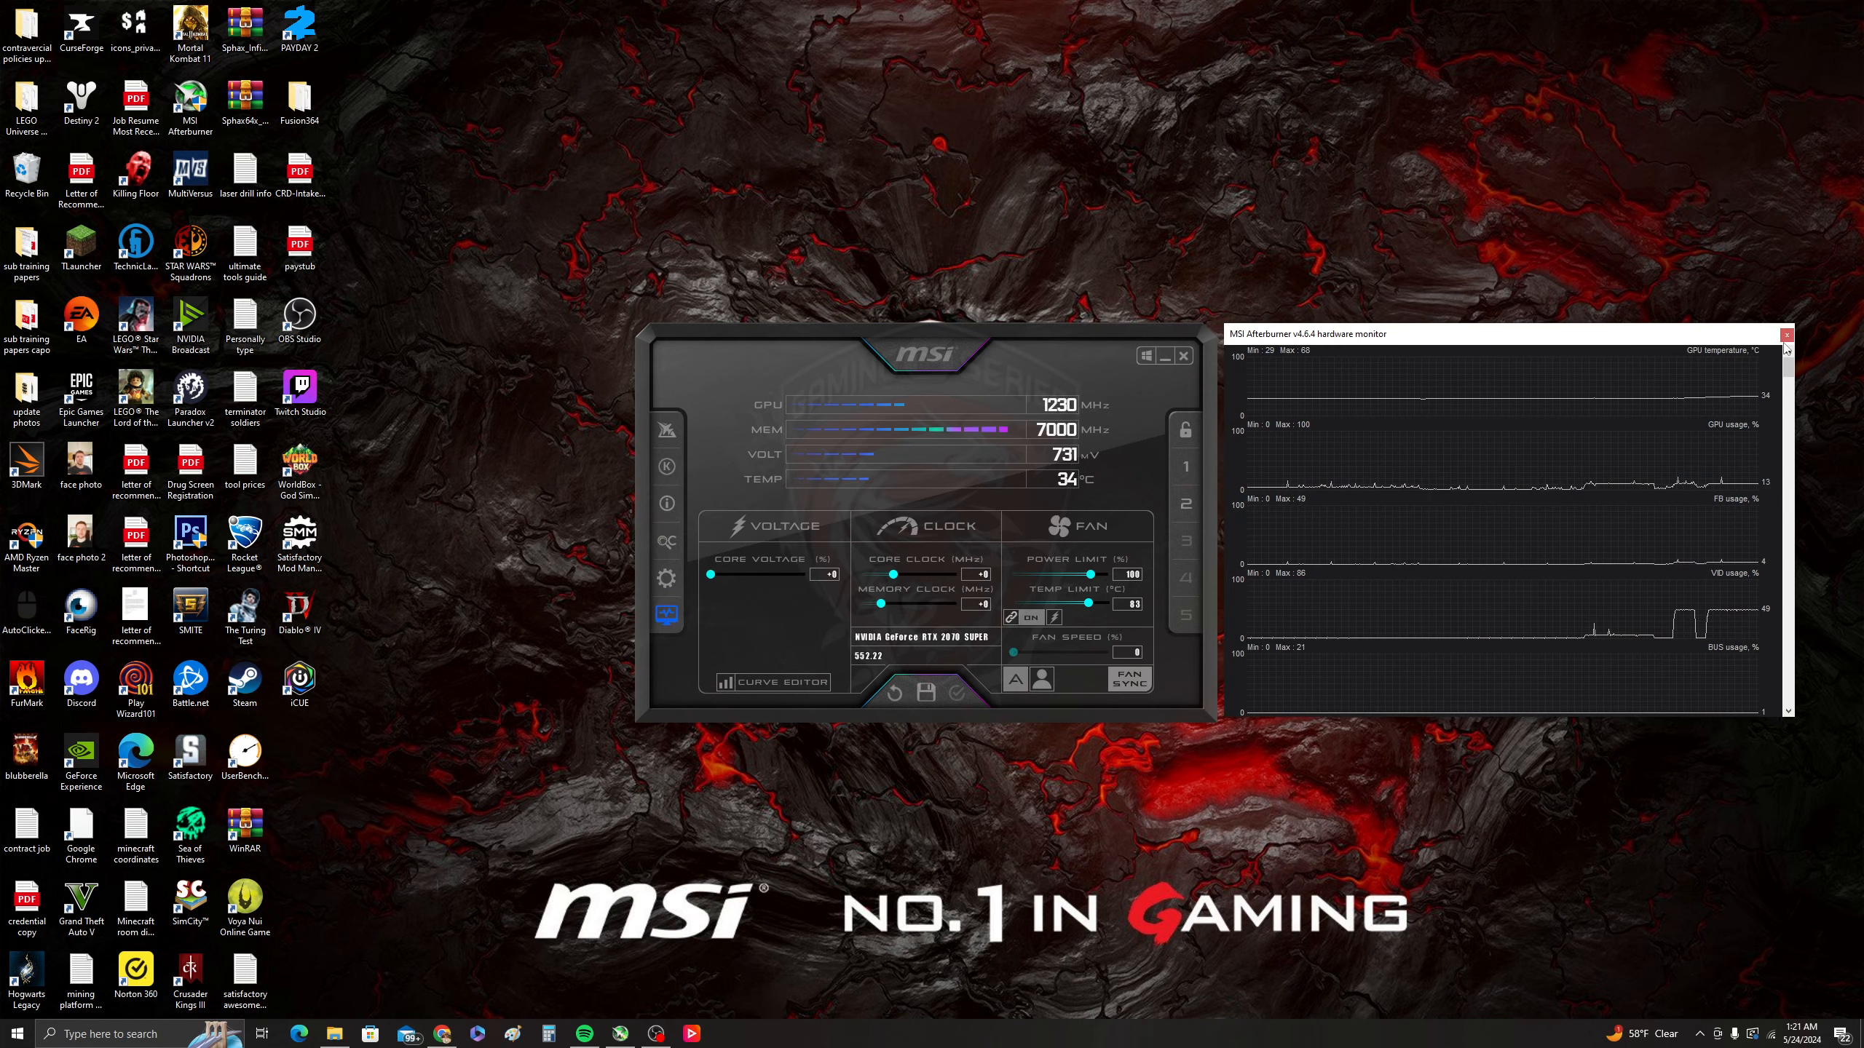
{"action": "left_click", "coordinate": [1786, 335]}
{"action": "left_click", "coordinate": [667, 616]}
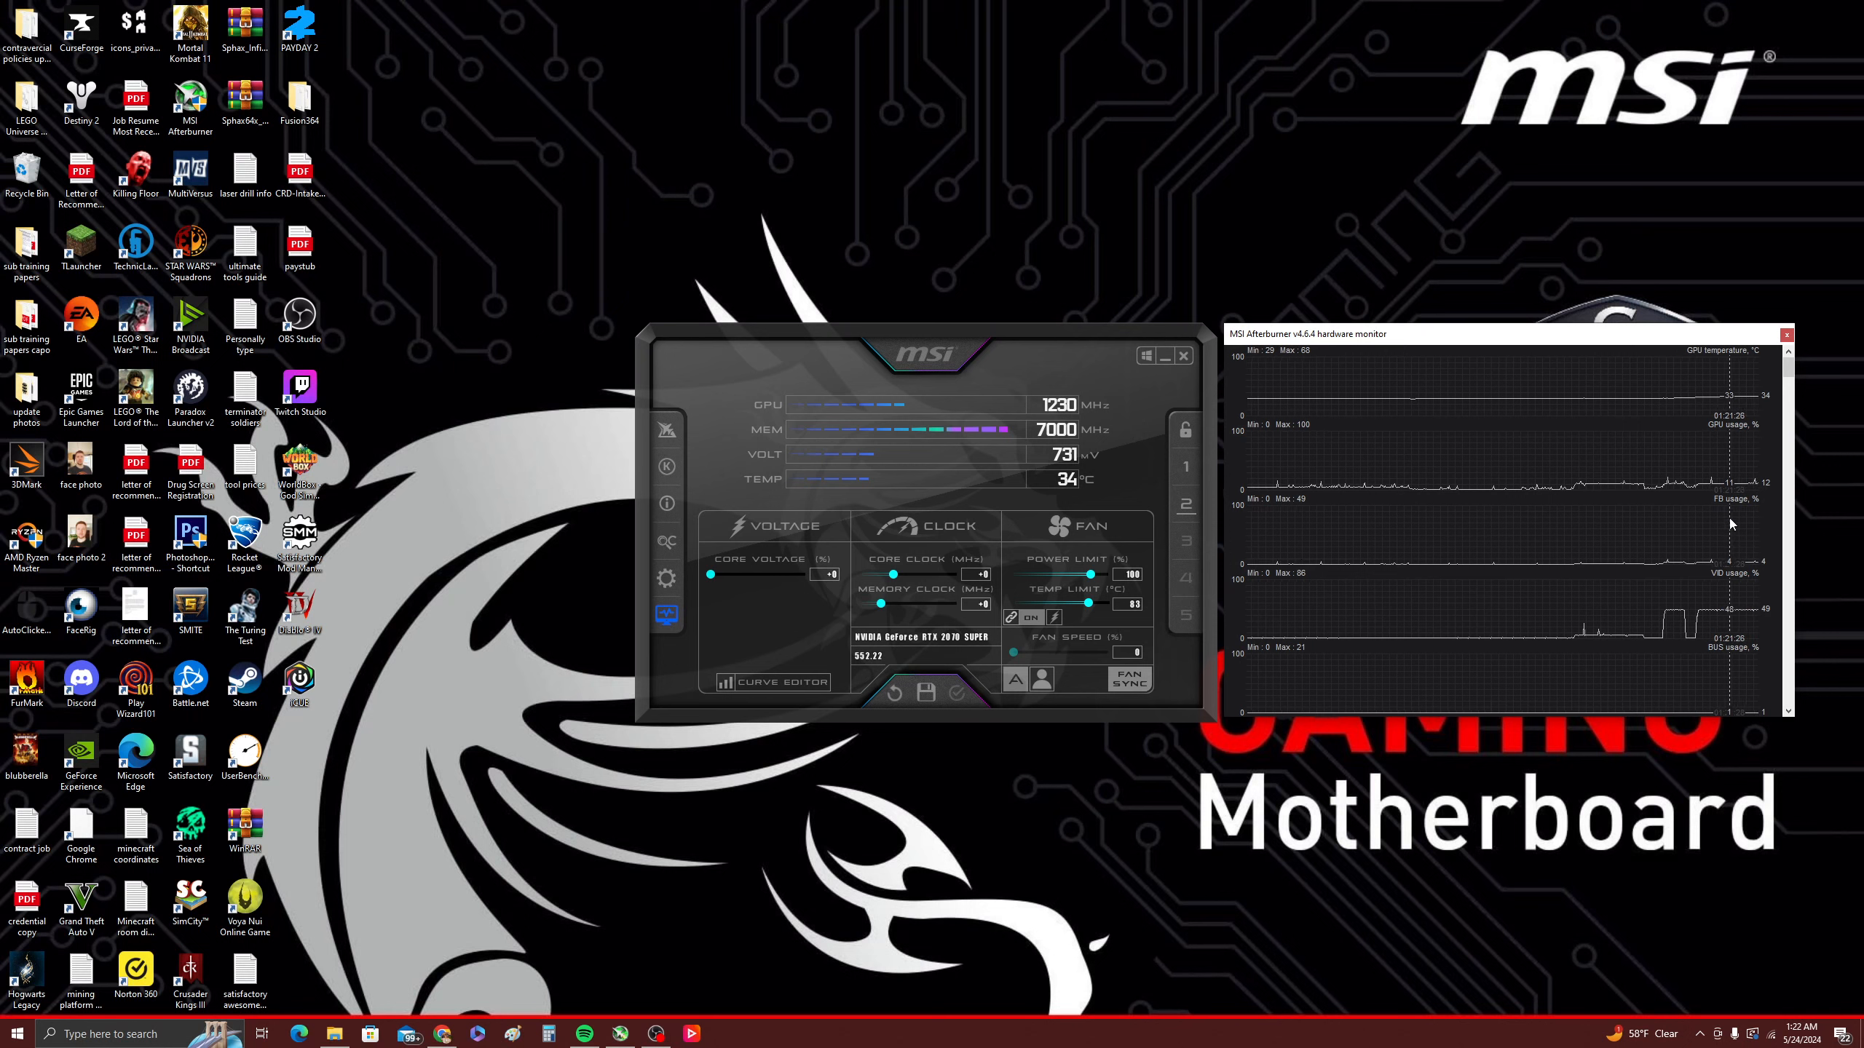
{"action": "scroll", "coordinate": [1721, 643], "scroll_direction": "down", "scroll_amount": 3}
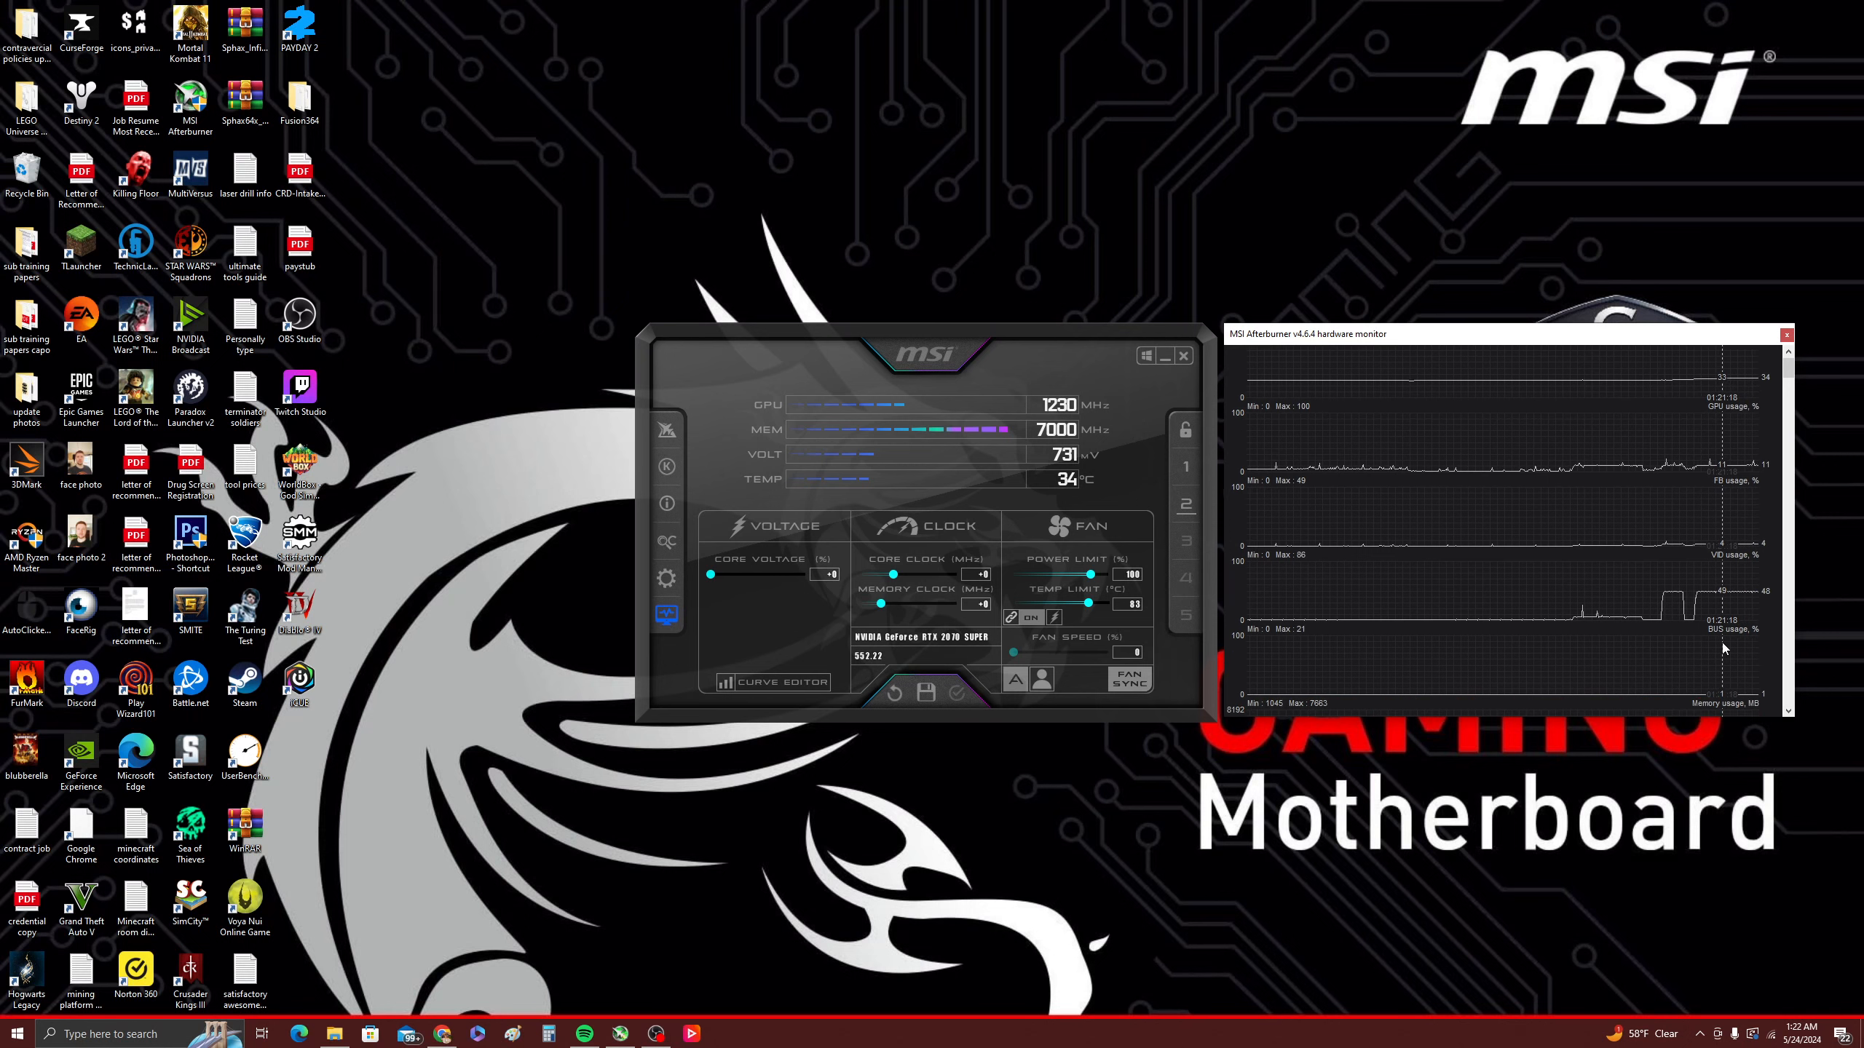
{"action": "scroll", "coordinate": [1721, 629], "scroll_direction": "down", "scroll_amount": 3}
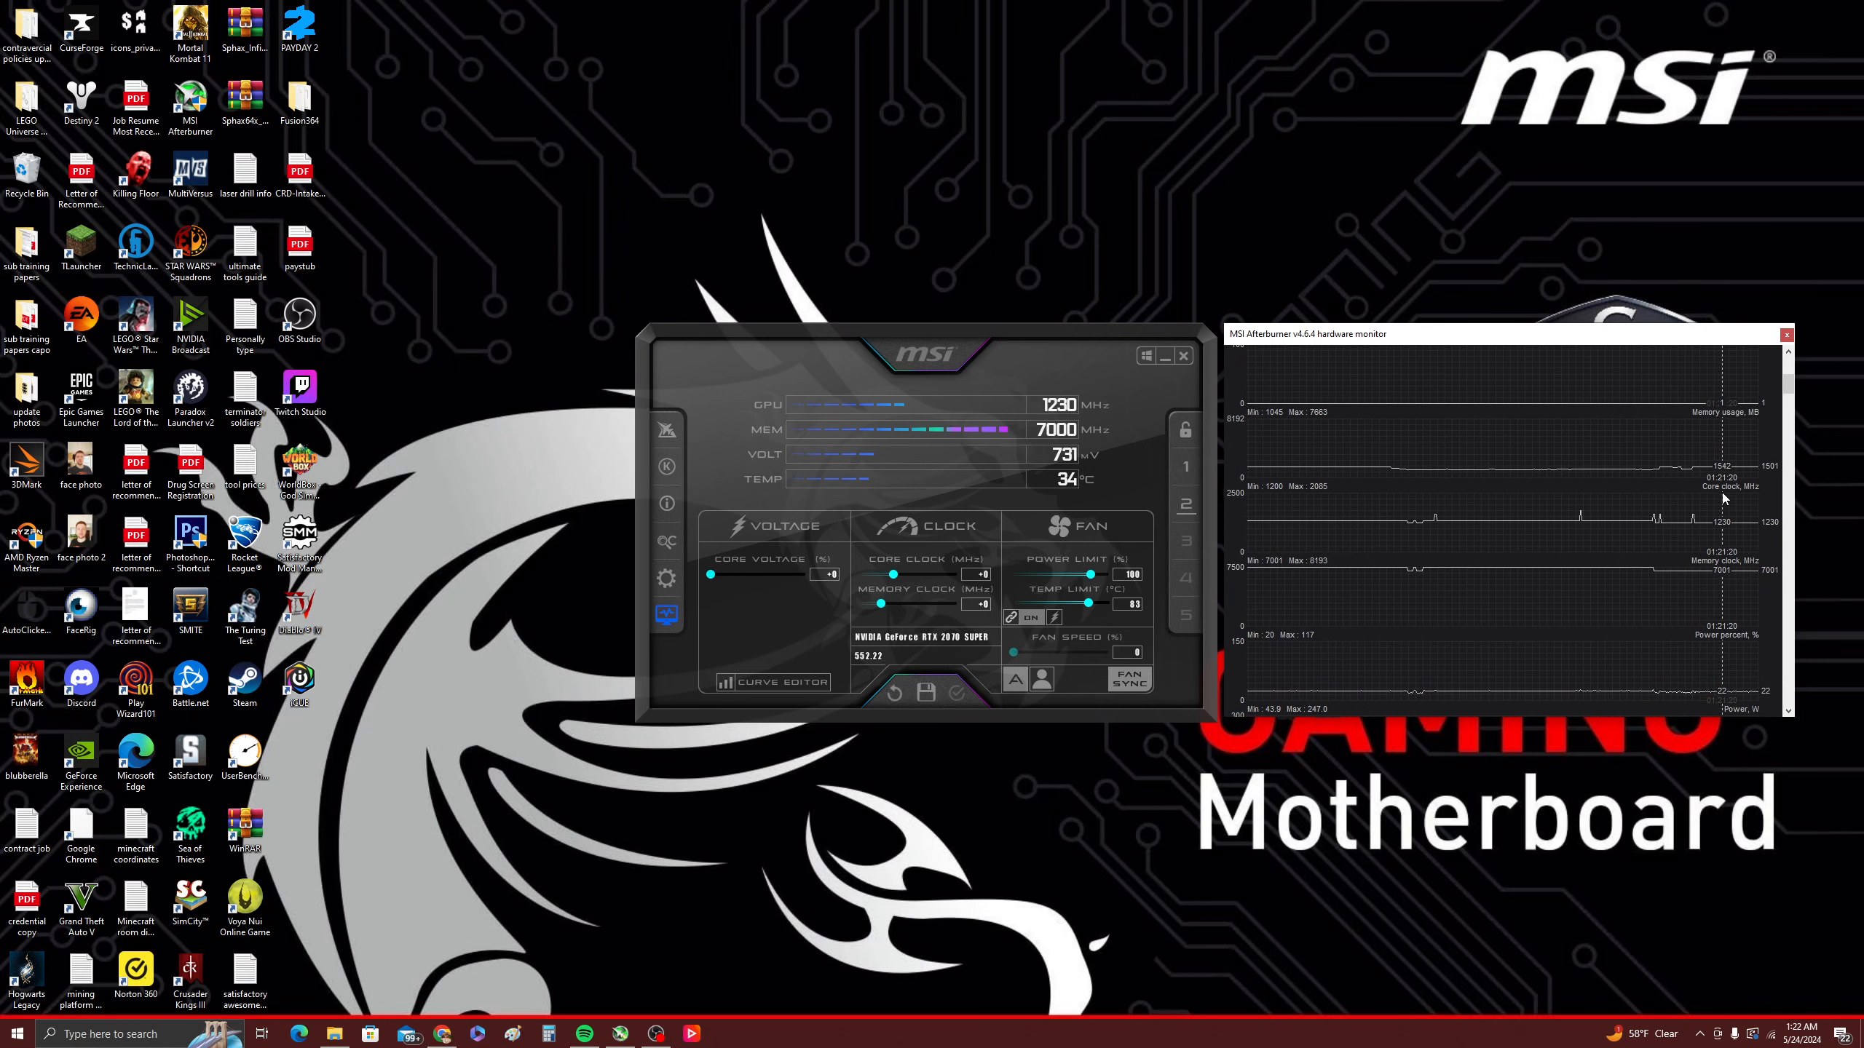
{"action": "scroll", "coordinate": [1729, 497], "scroll_direction": "down", "scroll_amount": 3}
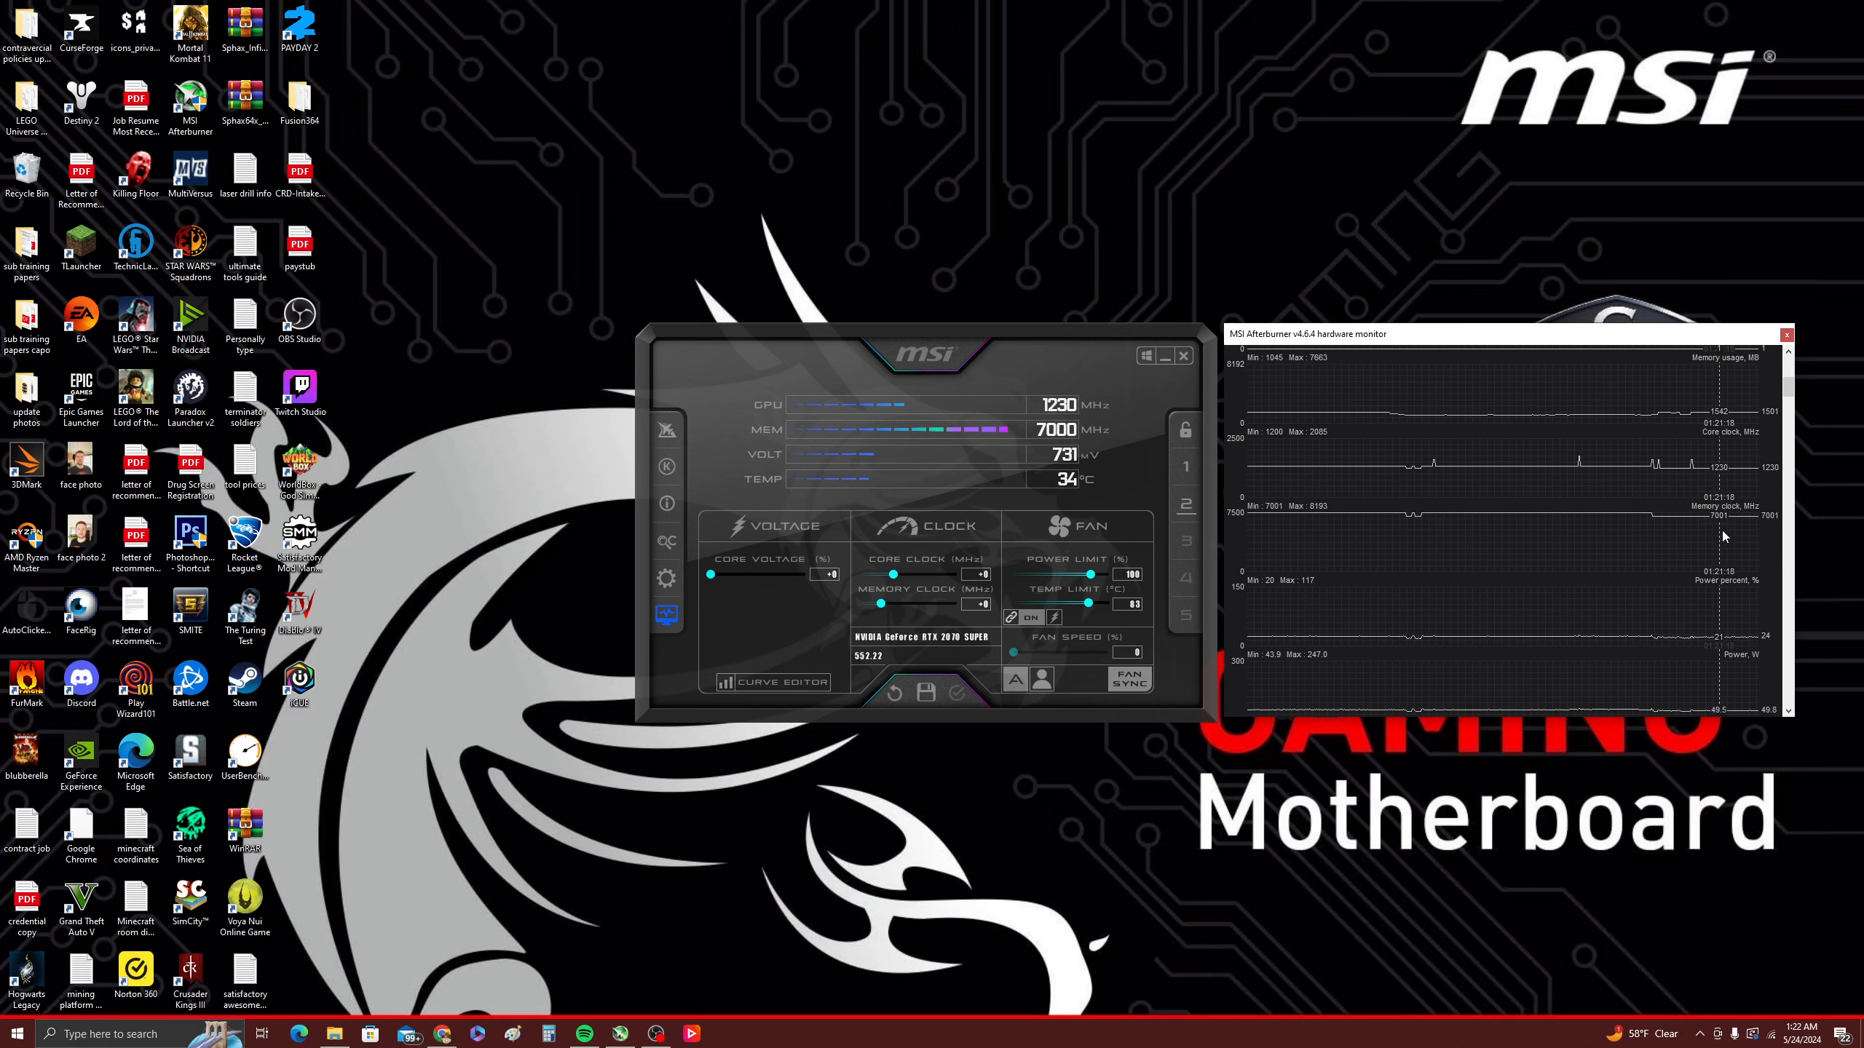
{"action": "scroll", "coordinate": [1725, 523], "scroll_direction": "down", "scroll_amount": 3}
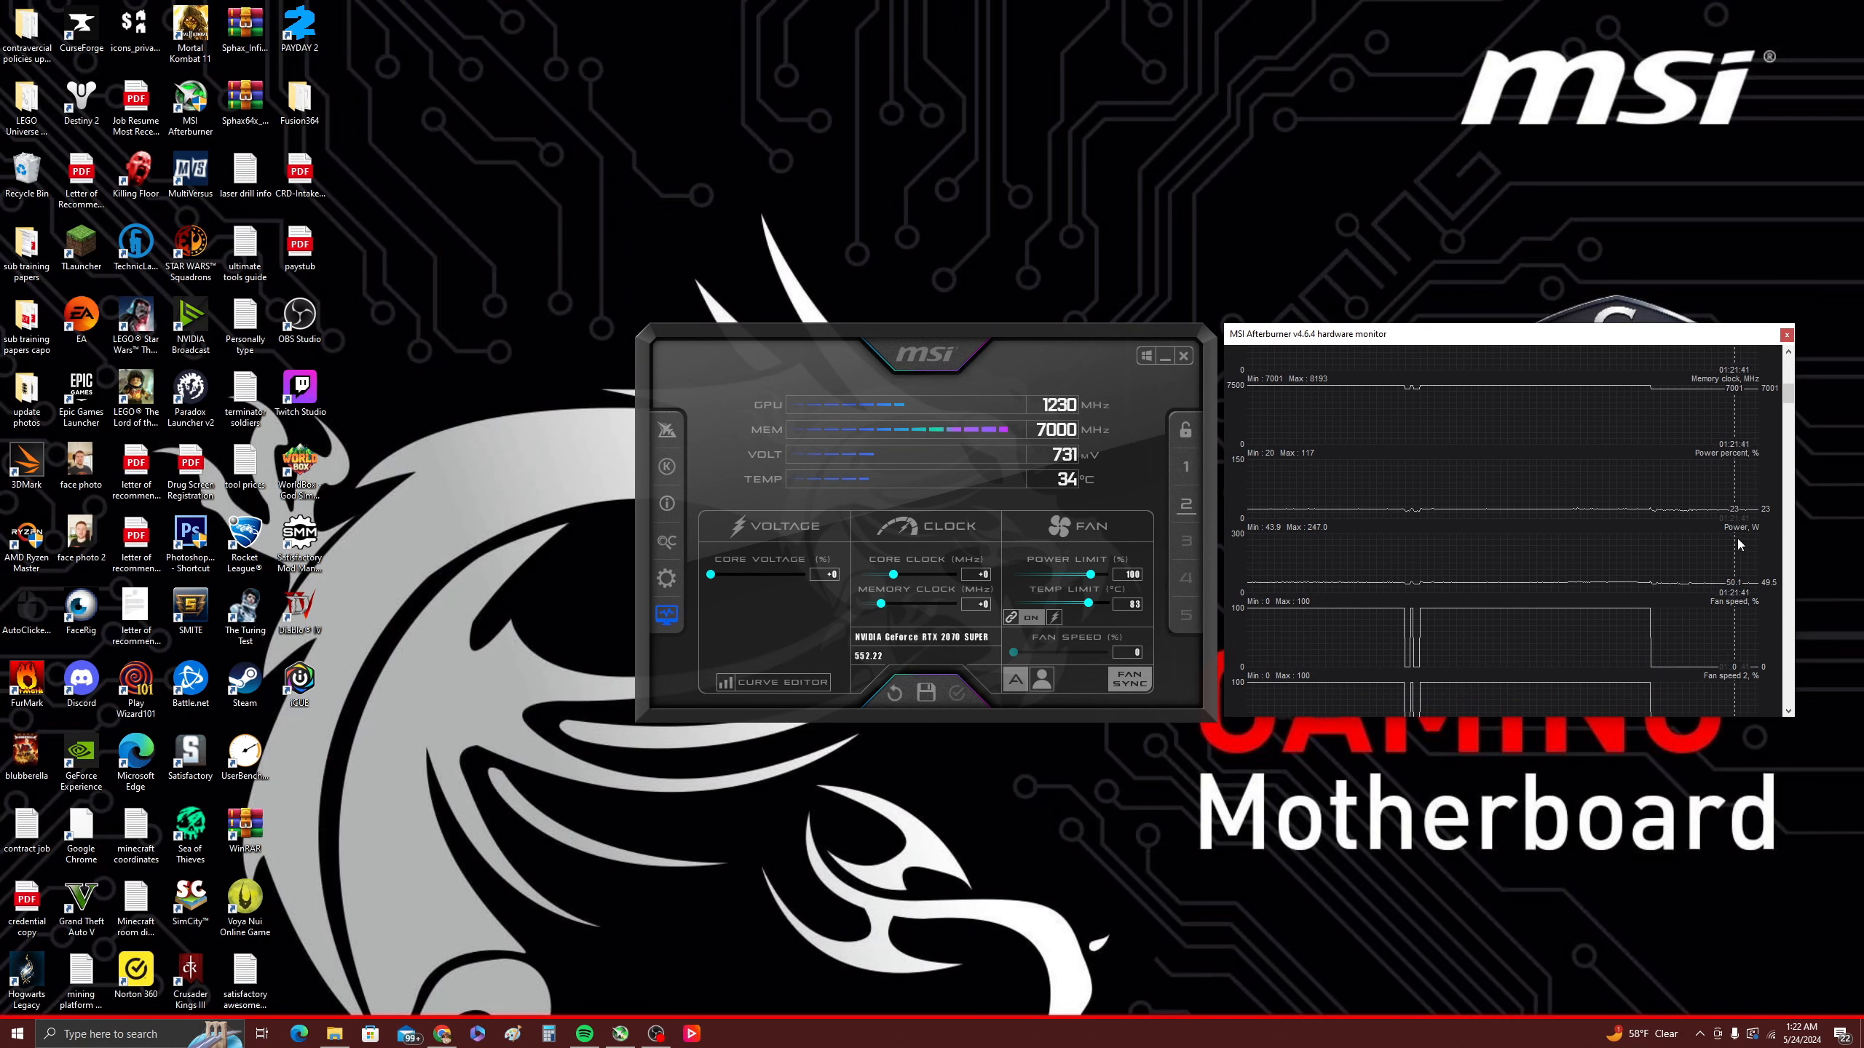
{"action": "scroll", "coordinate": [1723, 538], "scroll_direction": "down", "scroll_amount": 6}
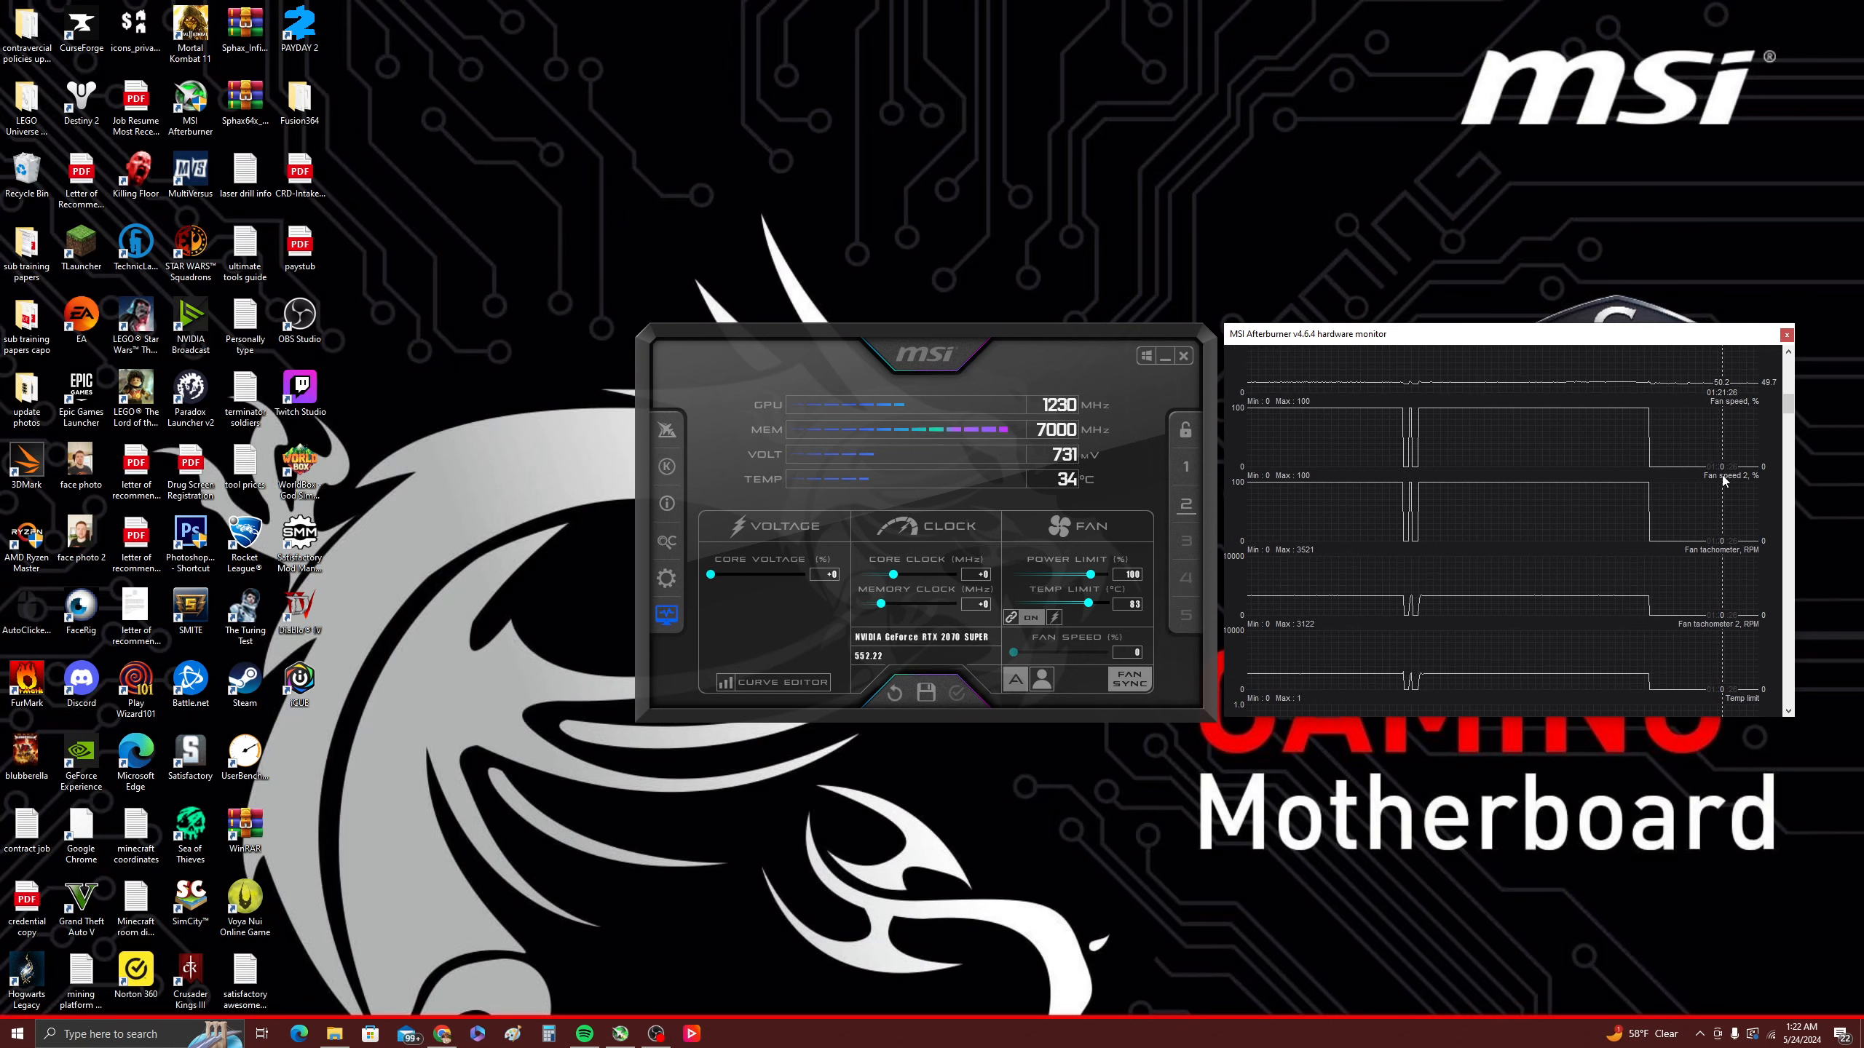
- Examine the fan speed, tachometer, limit and CPU temperature graphs, and close the hardware monitor
{"action": "scroll", "coordinate": [1733, 446], "scroll_direction": "up", "scroll_amount": 5}
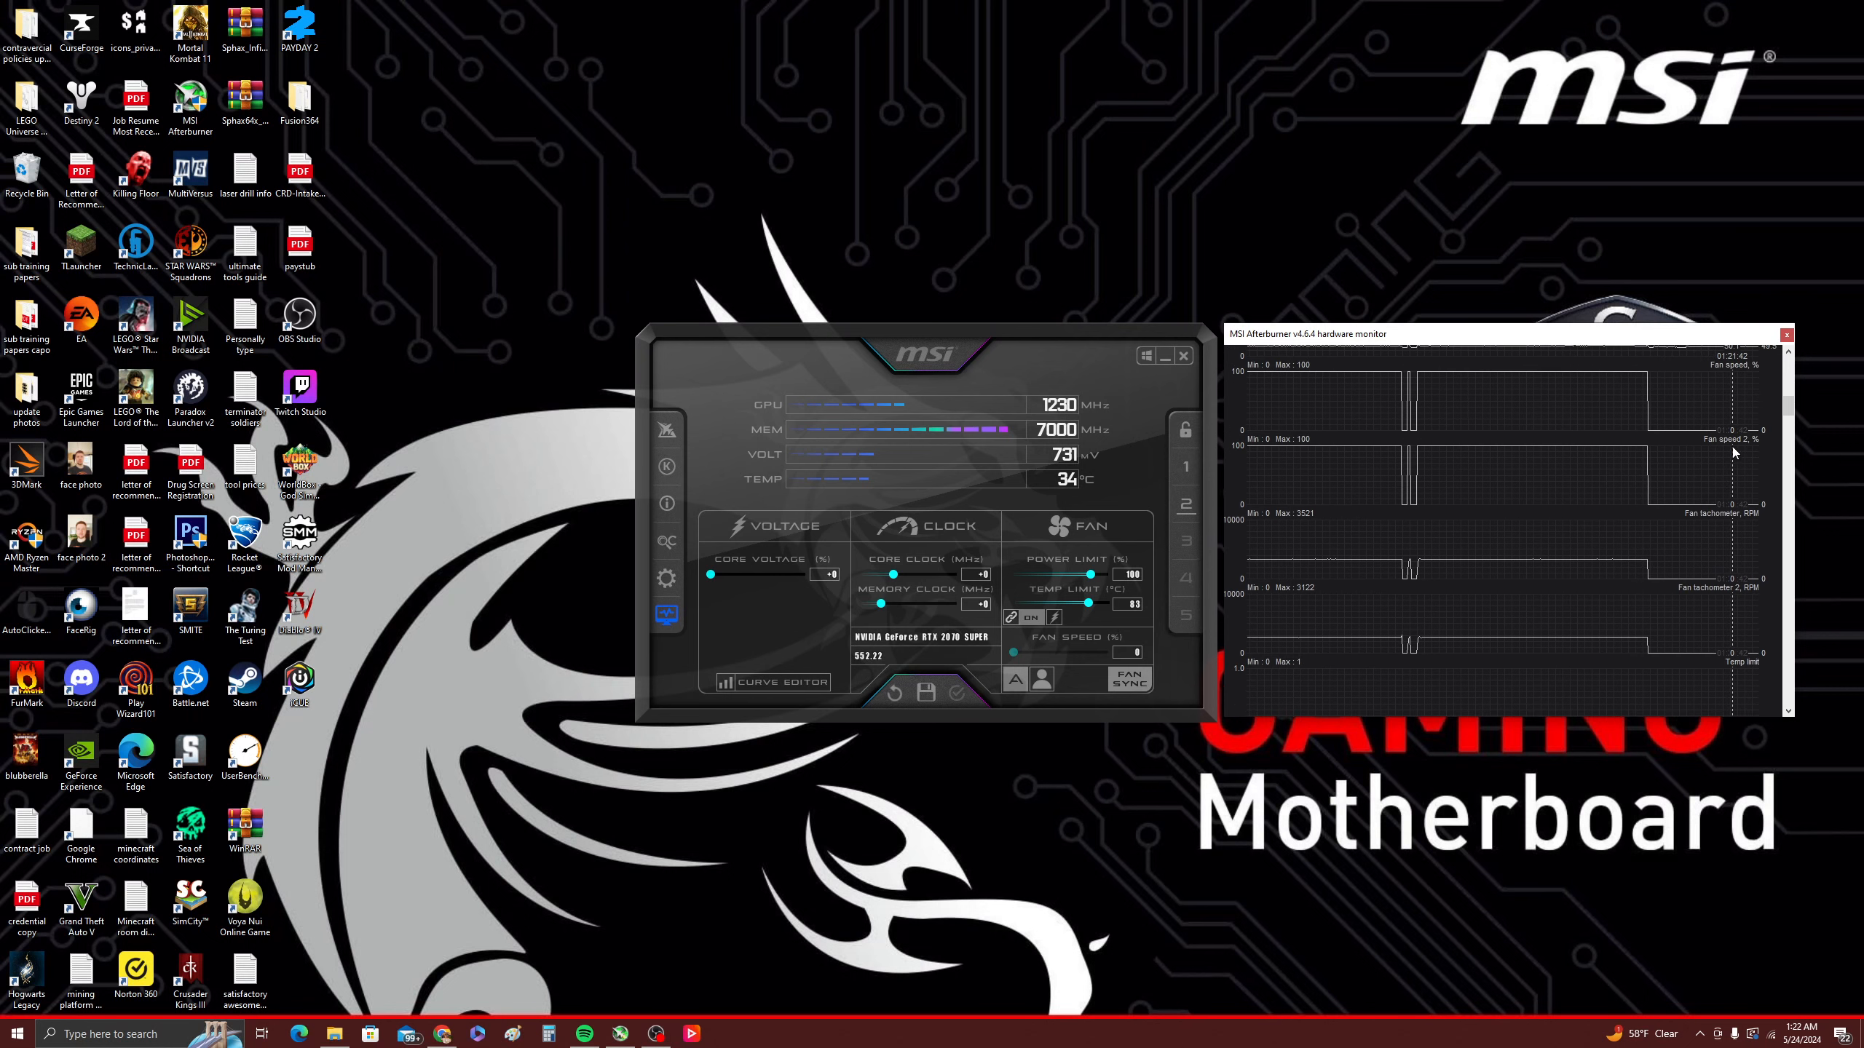
{"action": "scroll", "coordinate": [1745, 442], "scroll_direction": "down", "scroll_amount": 6}
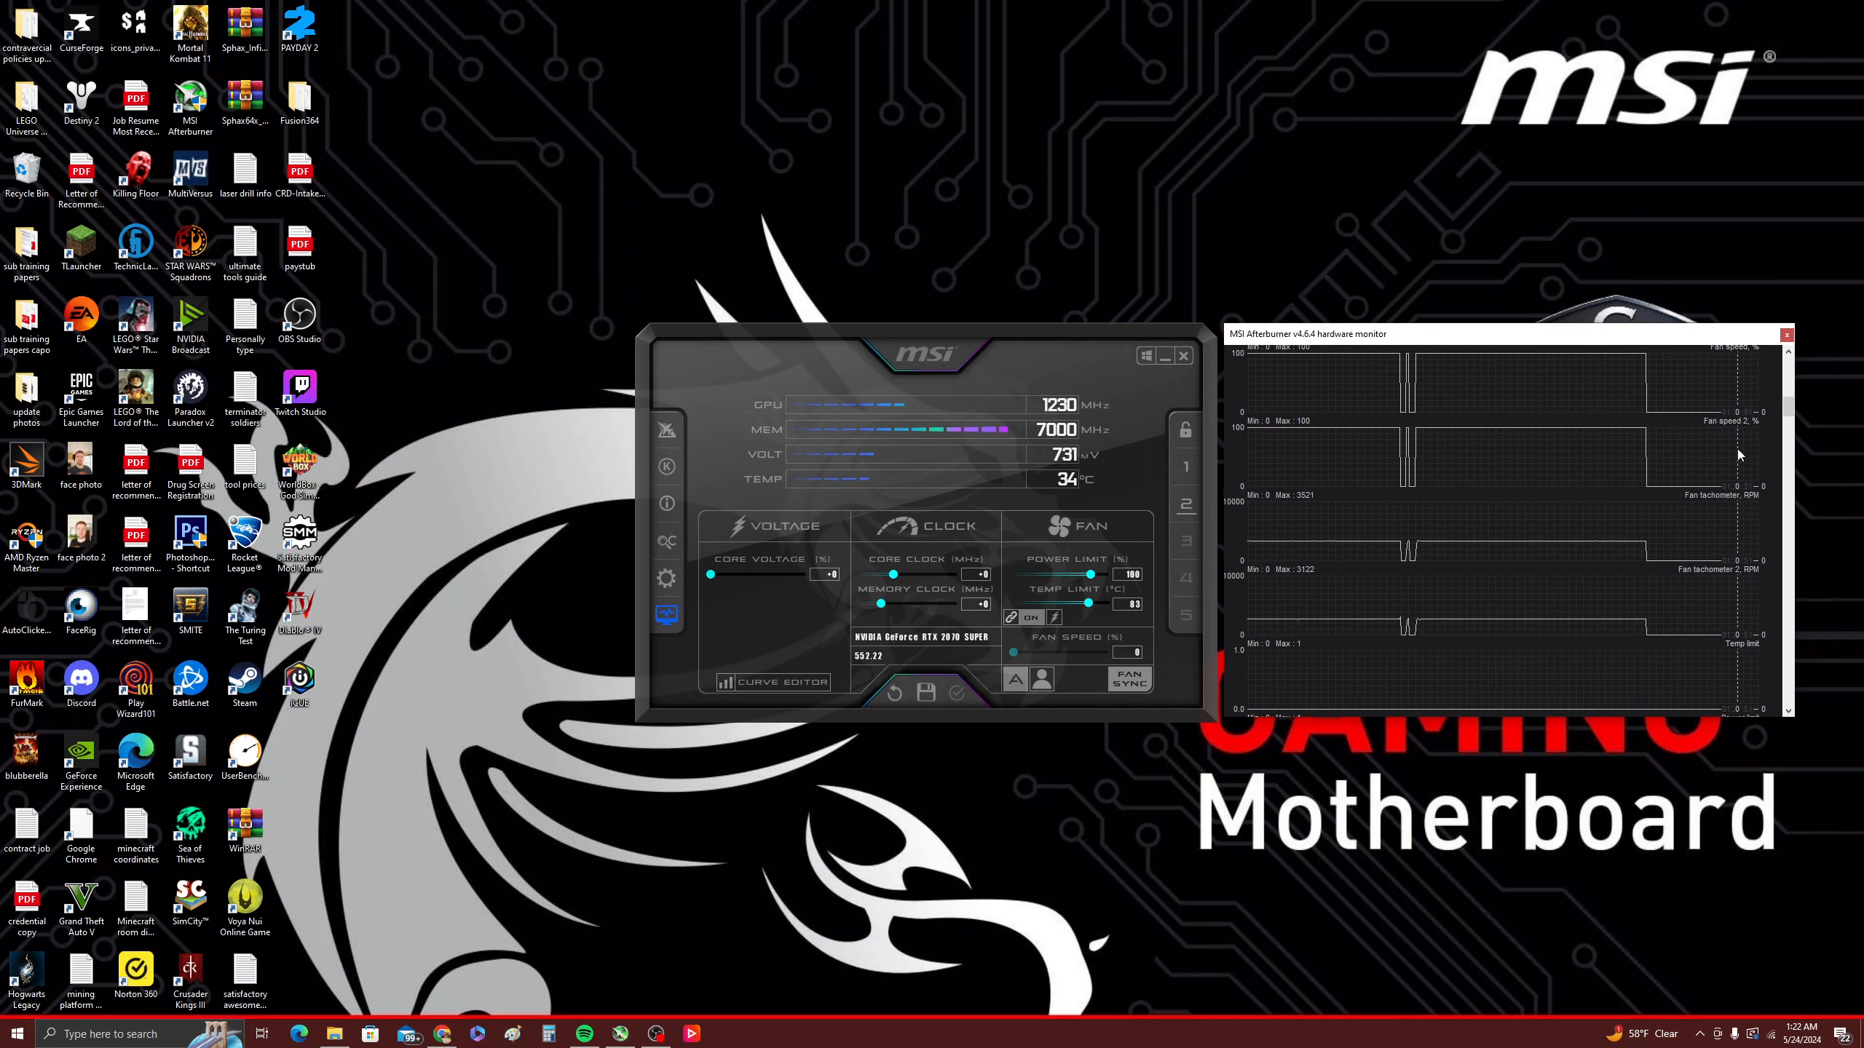
{"action": "scroll", "coordinate": [1743, 426], "scroll_direction": "down", "scroll_amount": 3}
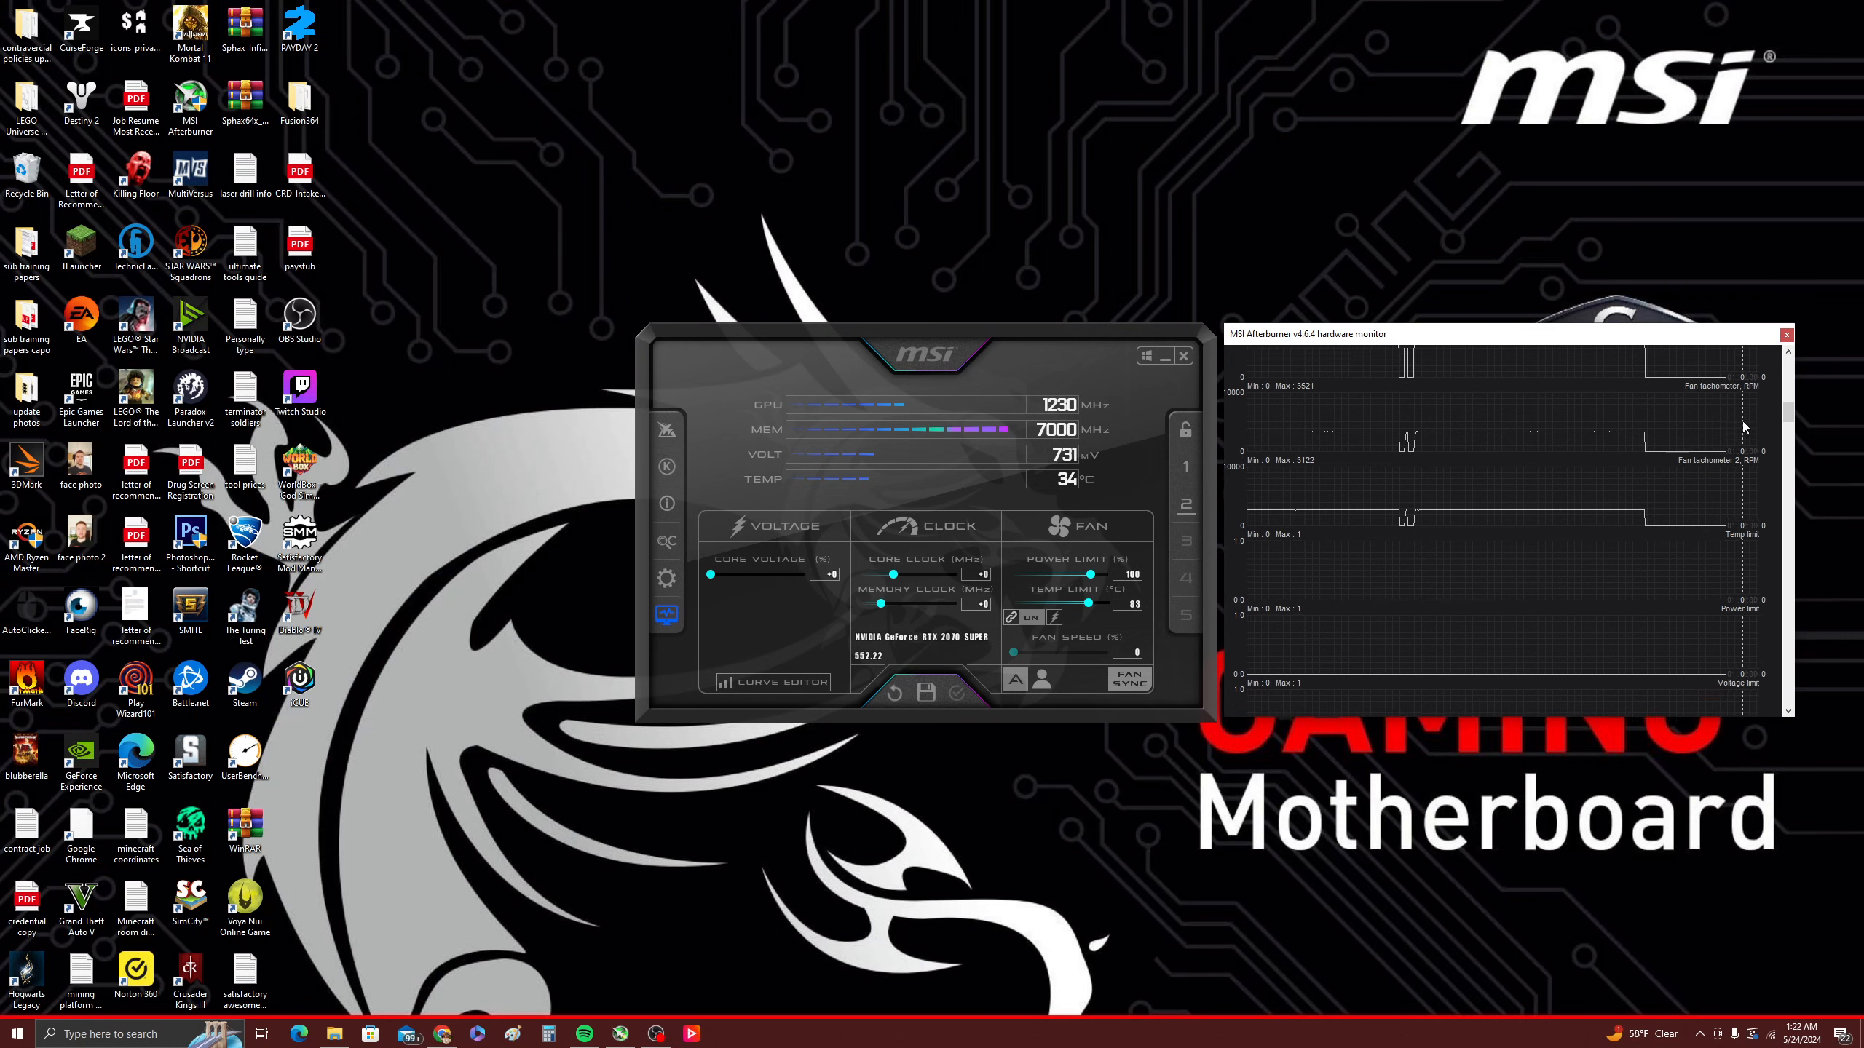
{"action": "scroll", "coordinate": [1721, 441], "scroll_direction": "down", "scroll_amount": 3}
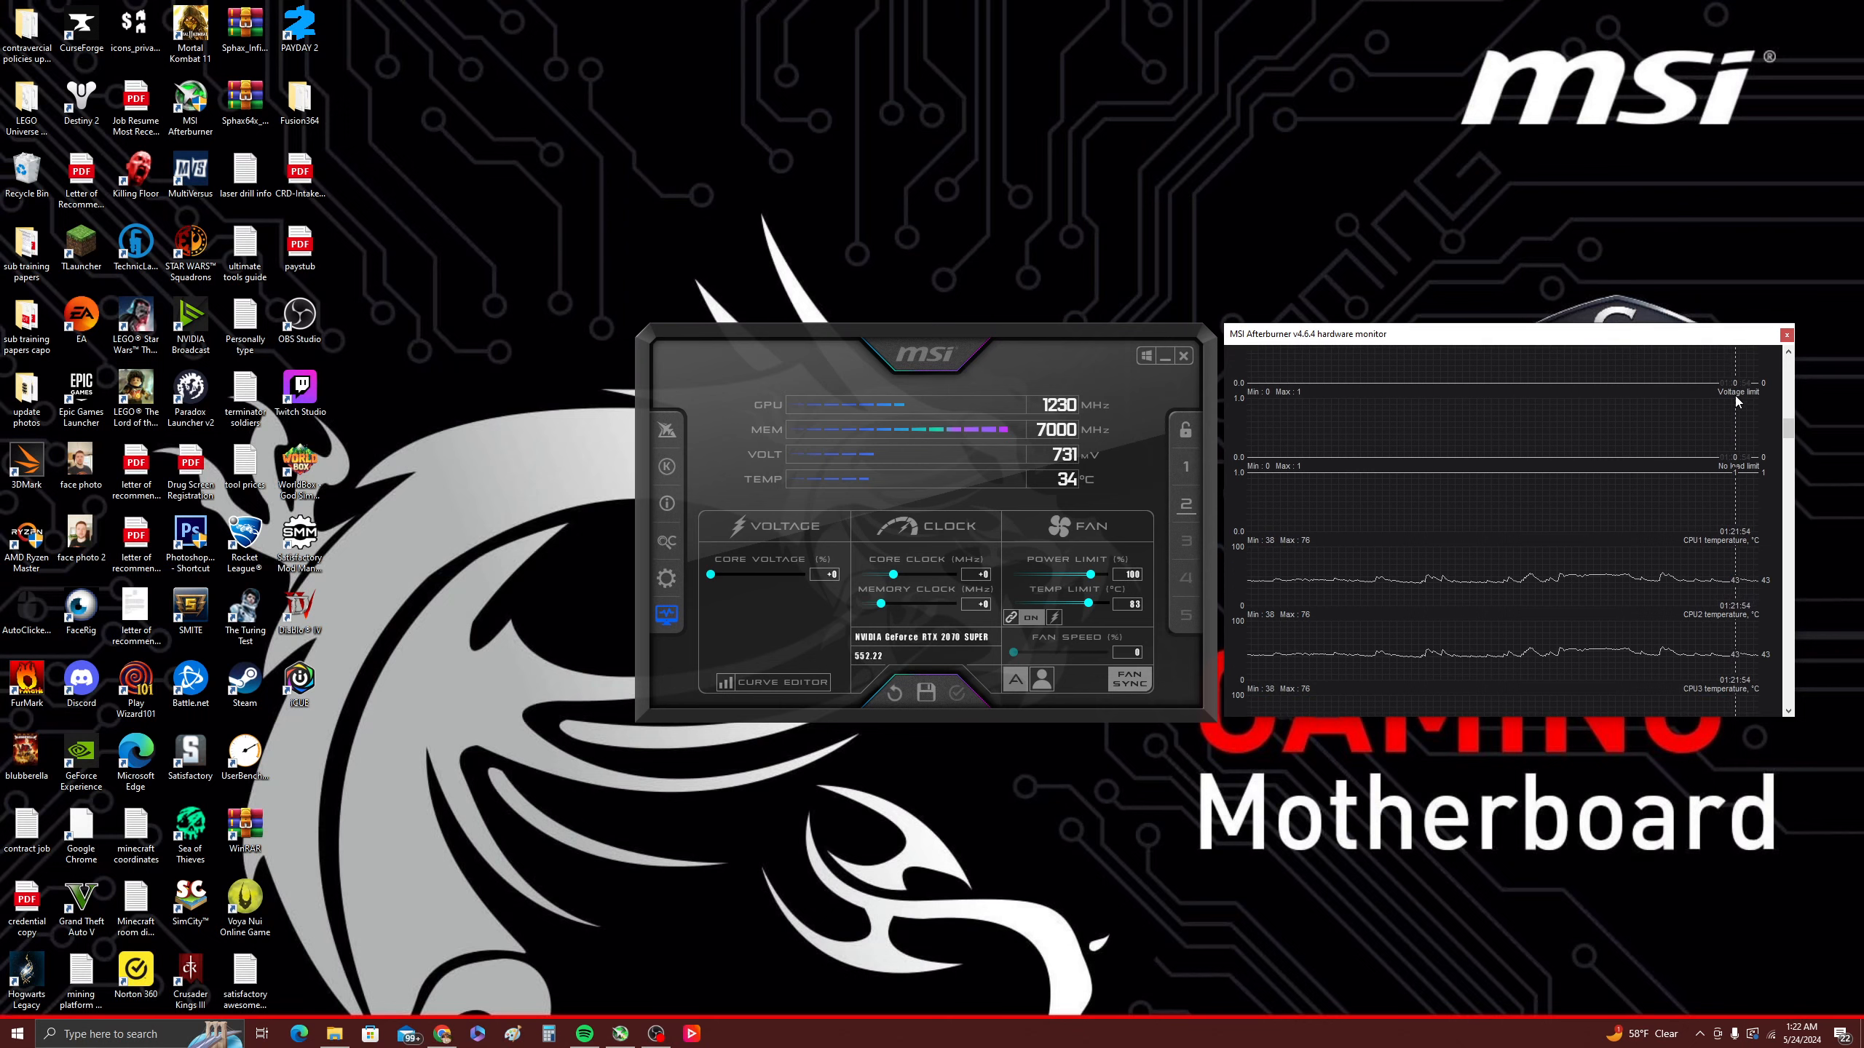
{"action": "left_click_drag", "start_coordinate": [1788, 426], "coordinate": [1788, 360]}
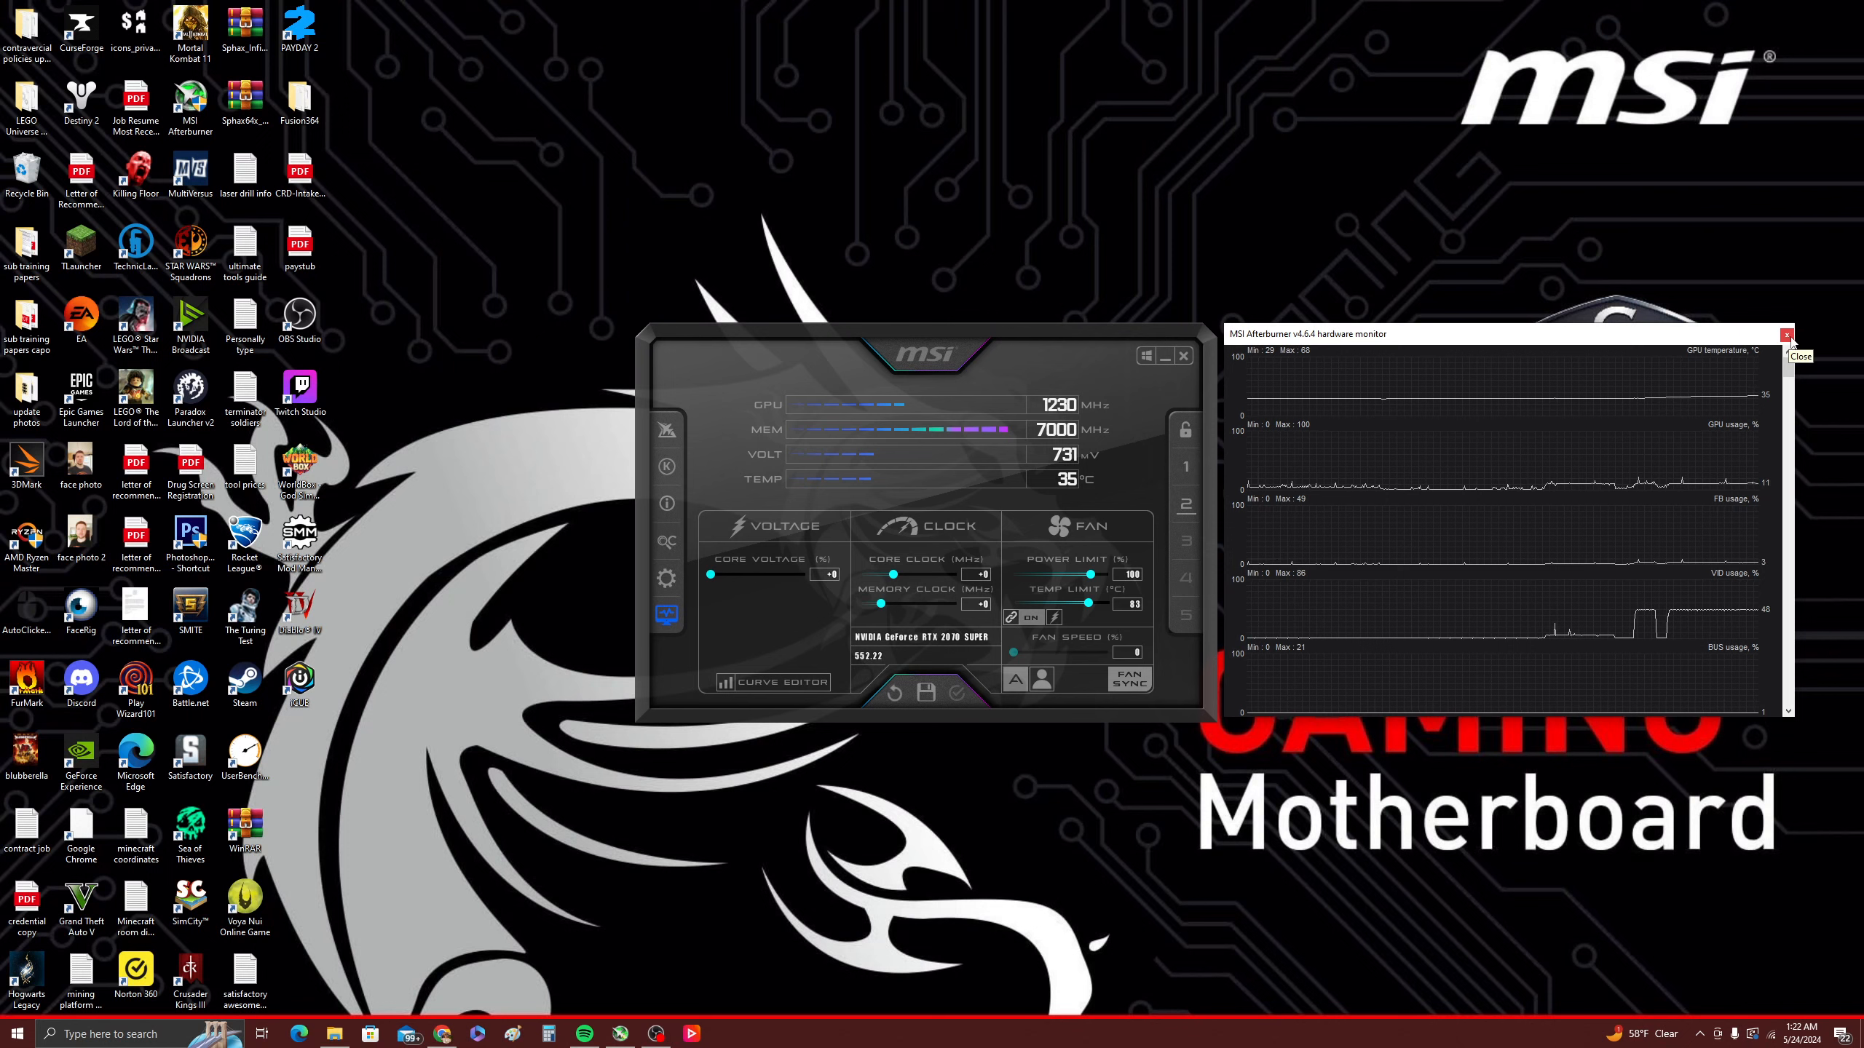
{"action": "left_click", "coordinate": [1787, 336]}
{"action": "left_click", "coordinate": [666, 615]}
{"action": "left_click", "coordinate": [1787, 336]}
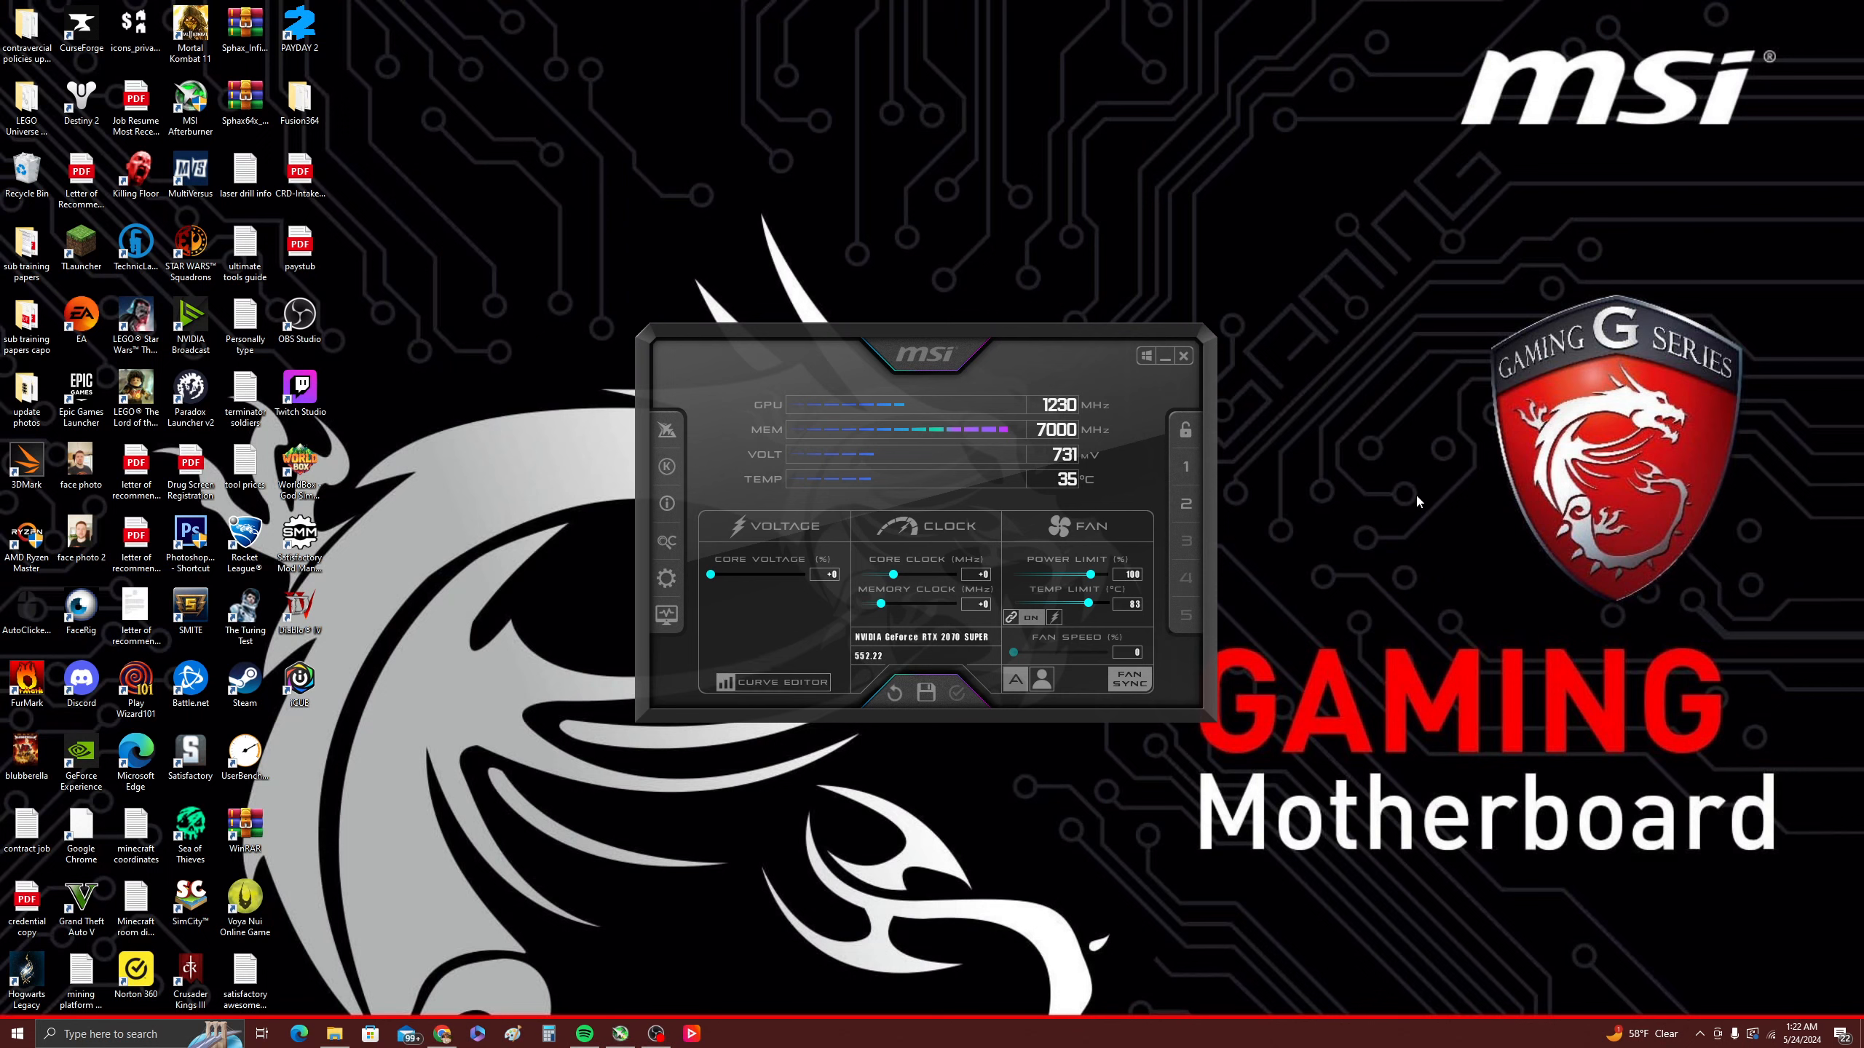
- Open the voltage/frequency curve editor, place it beside the main window and inspect the curve point at 1100 mV
{"action": "left_click_drag", "start_coordinate": [1863, 360], "coordinate": [1421, 355]}
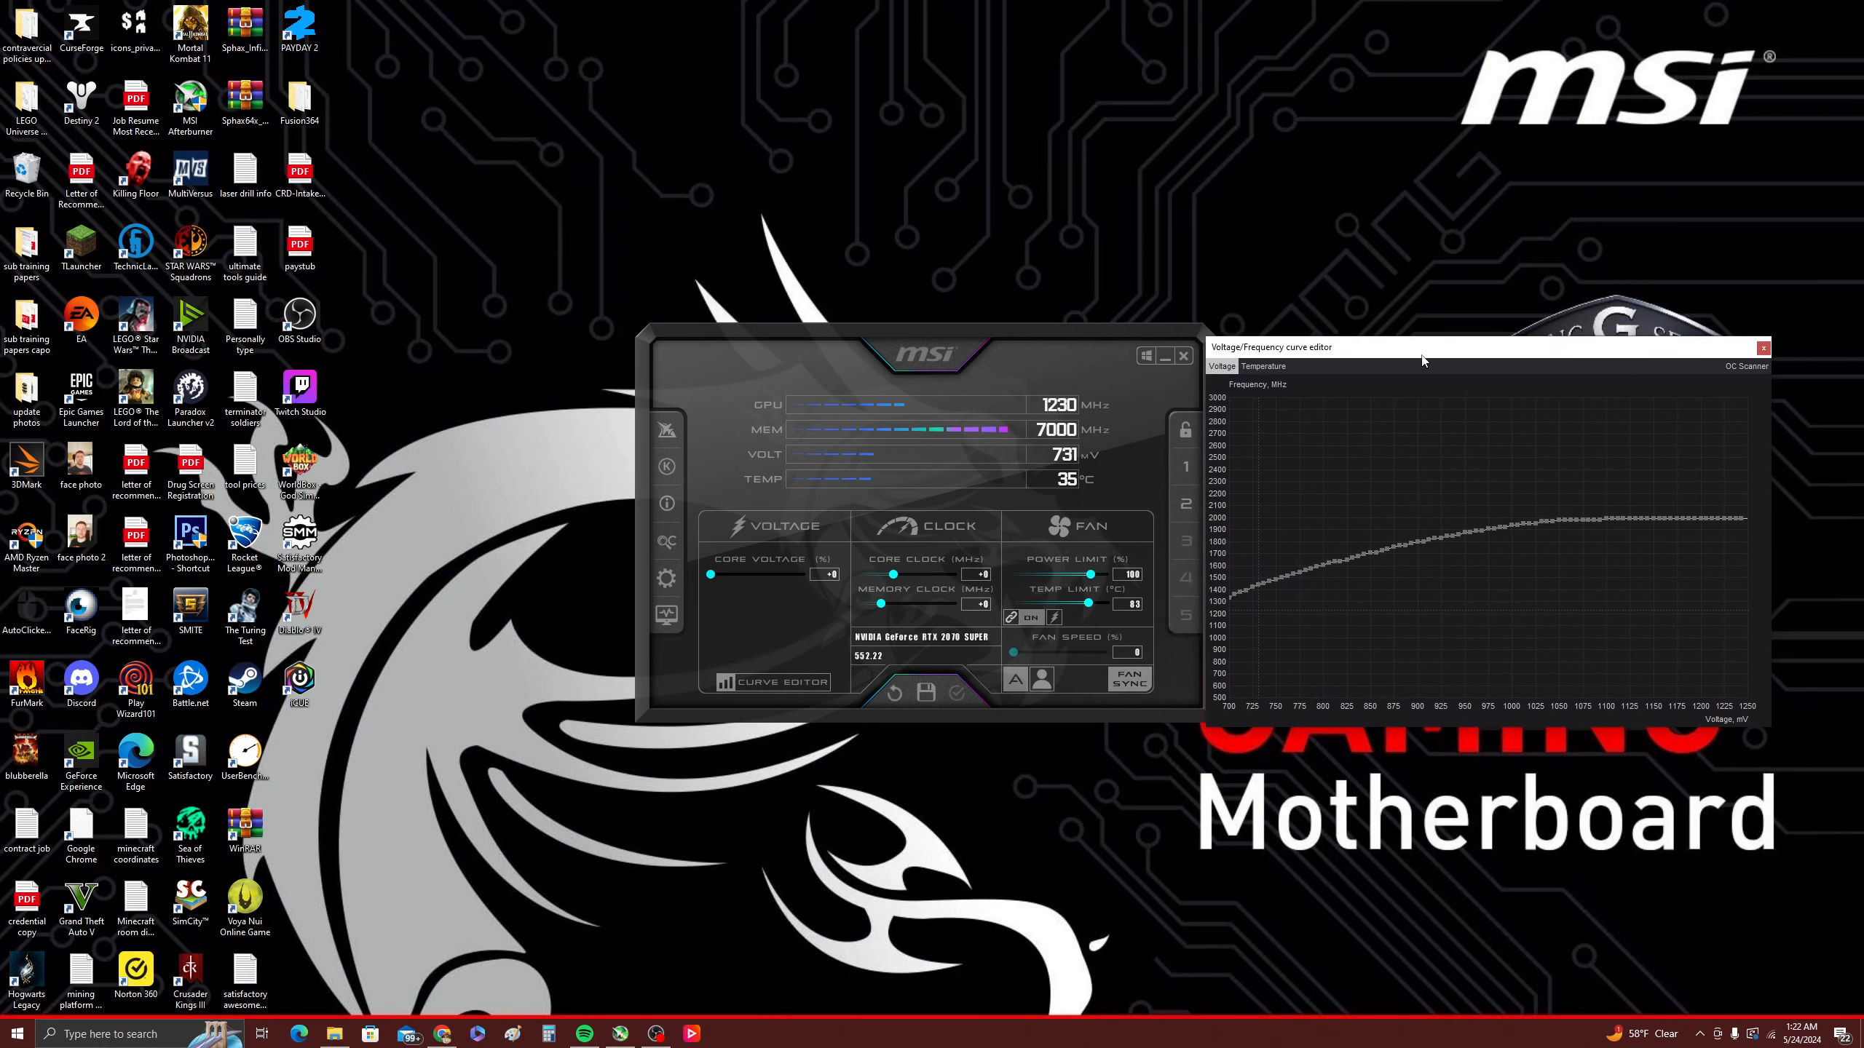
{"action": "left_click_drag", "start_coordinate": [1081, 335], "coordinate": [970, 335]}
{"action": "left_click_drag", "start_coordinate": [1348, 348], "coordinate": [1228, 336]}
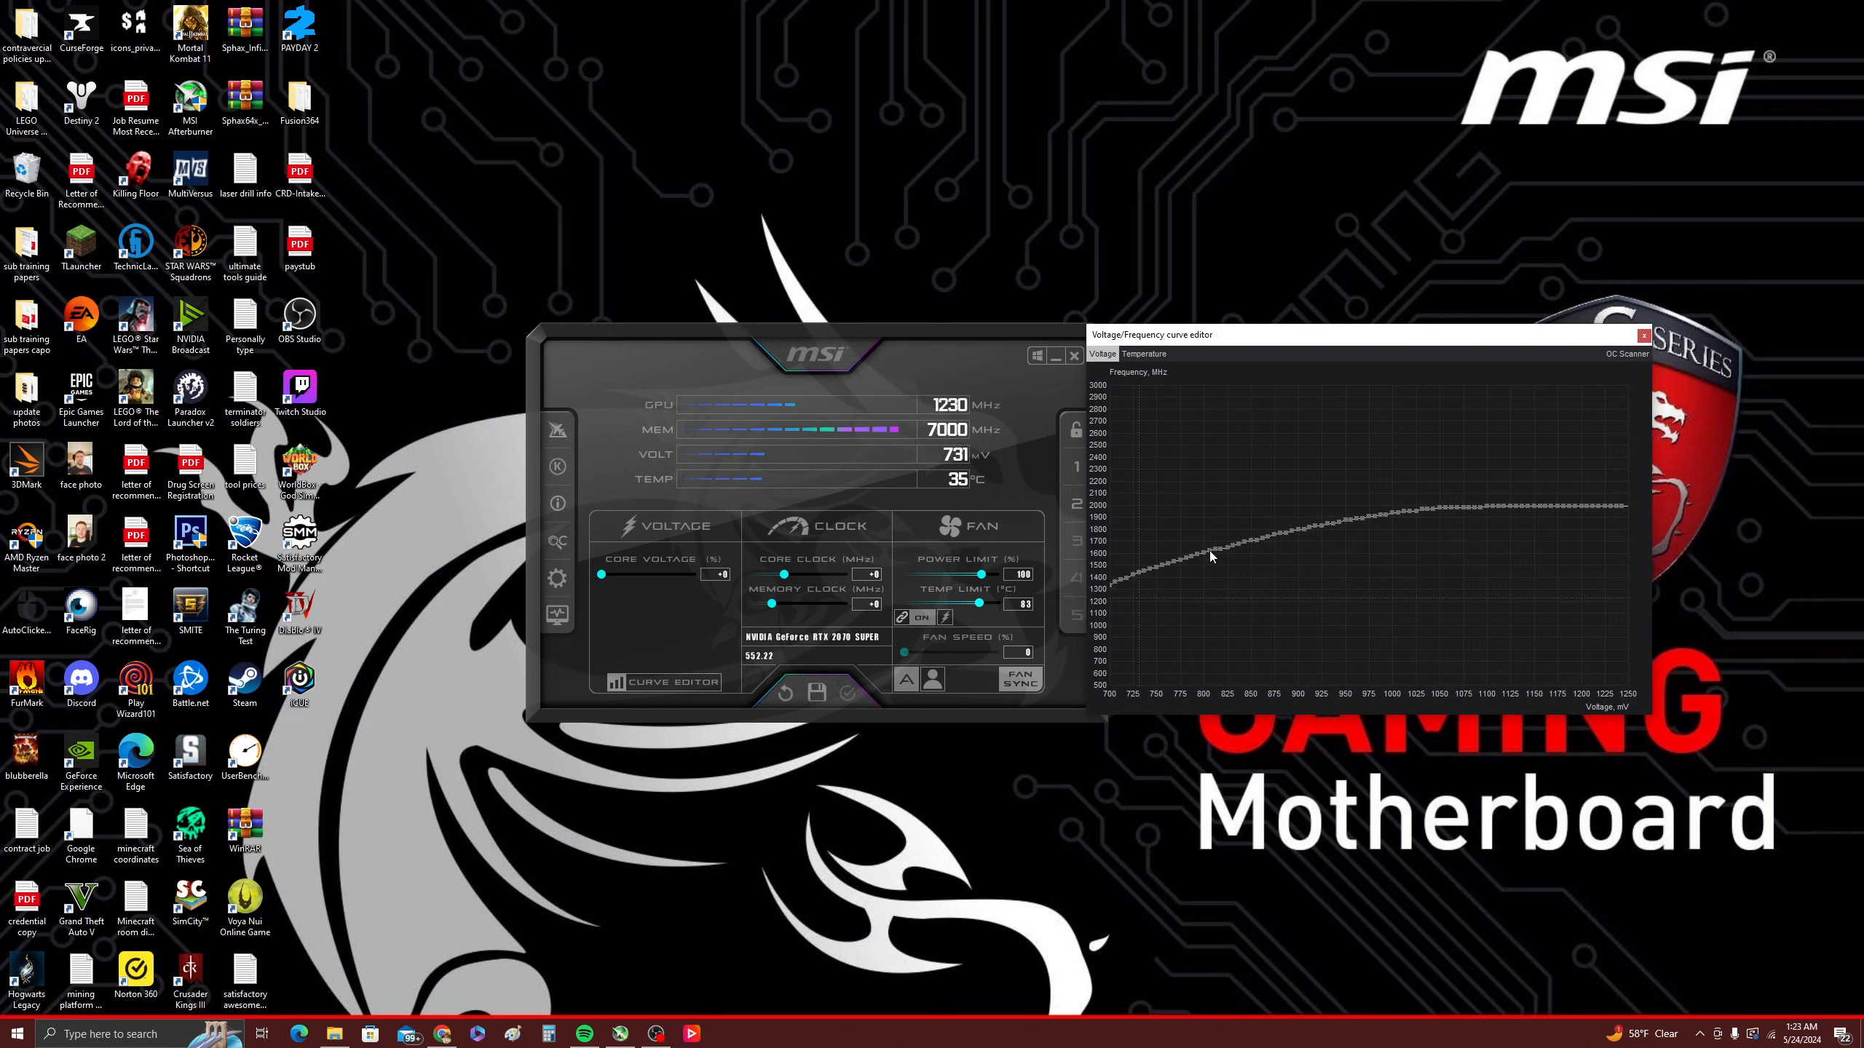
{"action": "mouse_move", "coordinate": [1210, 551]}
{"action": "mouse_move", "coordinate": [1489, 508]}
- Review the voltage monitoring and force constant voltage options in the general properties and accept the dialog
{"action": "left_click", "coordinate": [558, 578]}
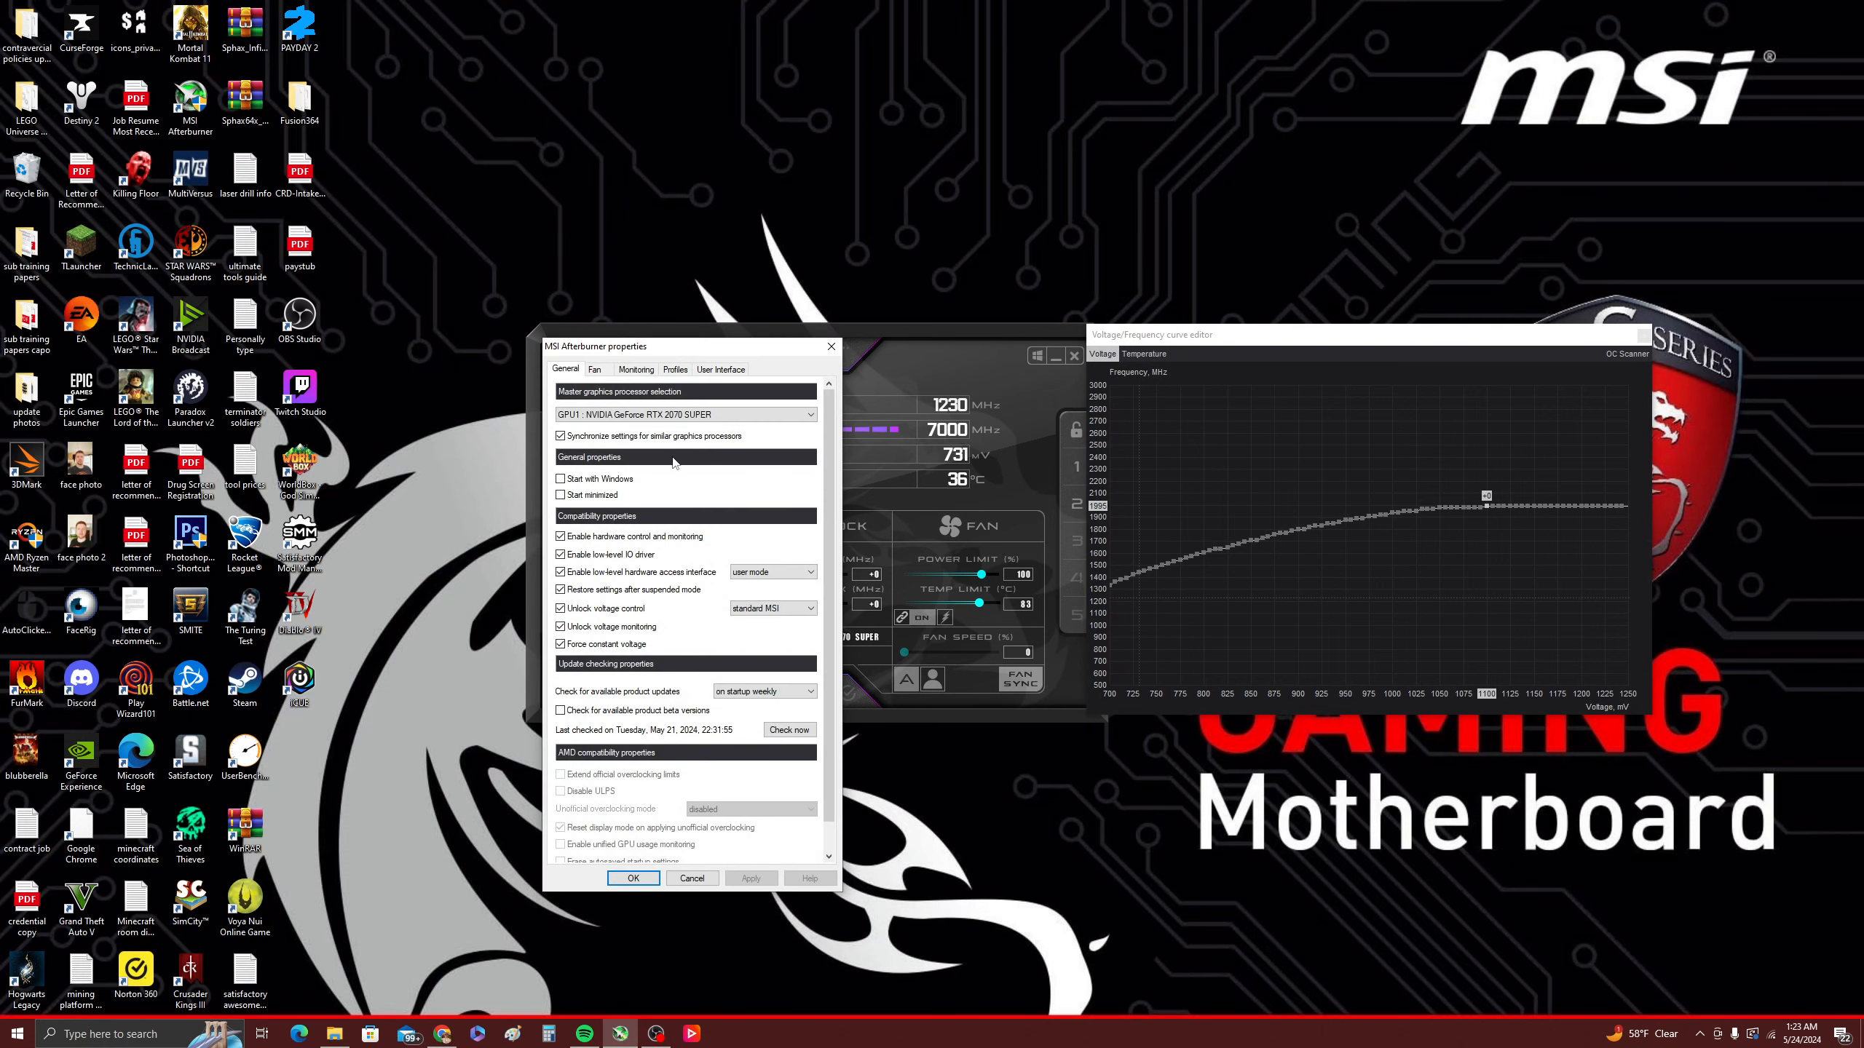
{"action": "left_click", "coordinate": [560, 627]}
{"action": "left_click", "coordinate": [562, 628]}
{"action": "left_click", "coordinate": [561, 628]}
{"action": "left_click", "coordinate": [561, 644]}
{"action": "left_click", "coordinate": [633, 878]}
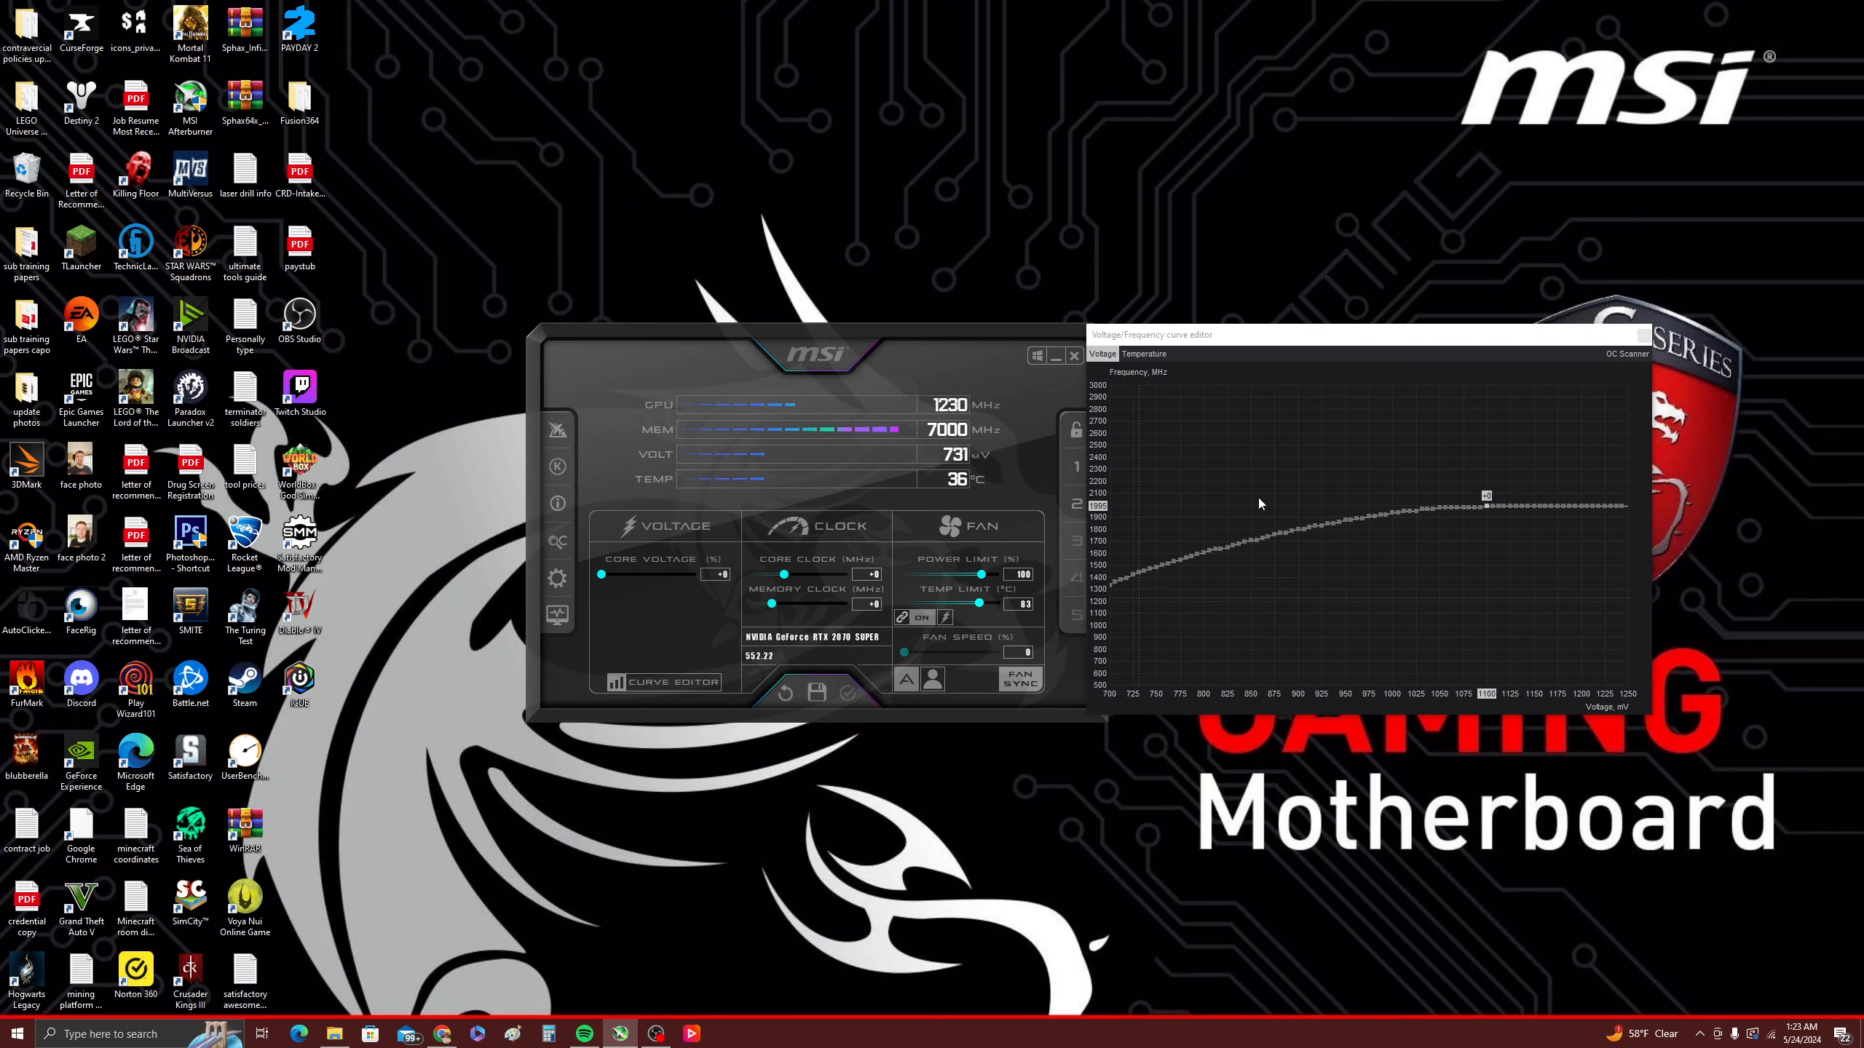
- Move the main window clear of the curve editor and raise the core voltage to +100%
{"action": "left_click_drag", "start_coordinate": [607, 580], "coordinate": [662, 577]}
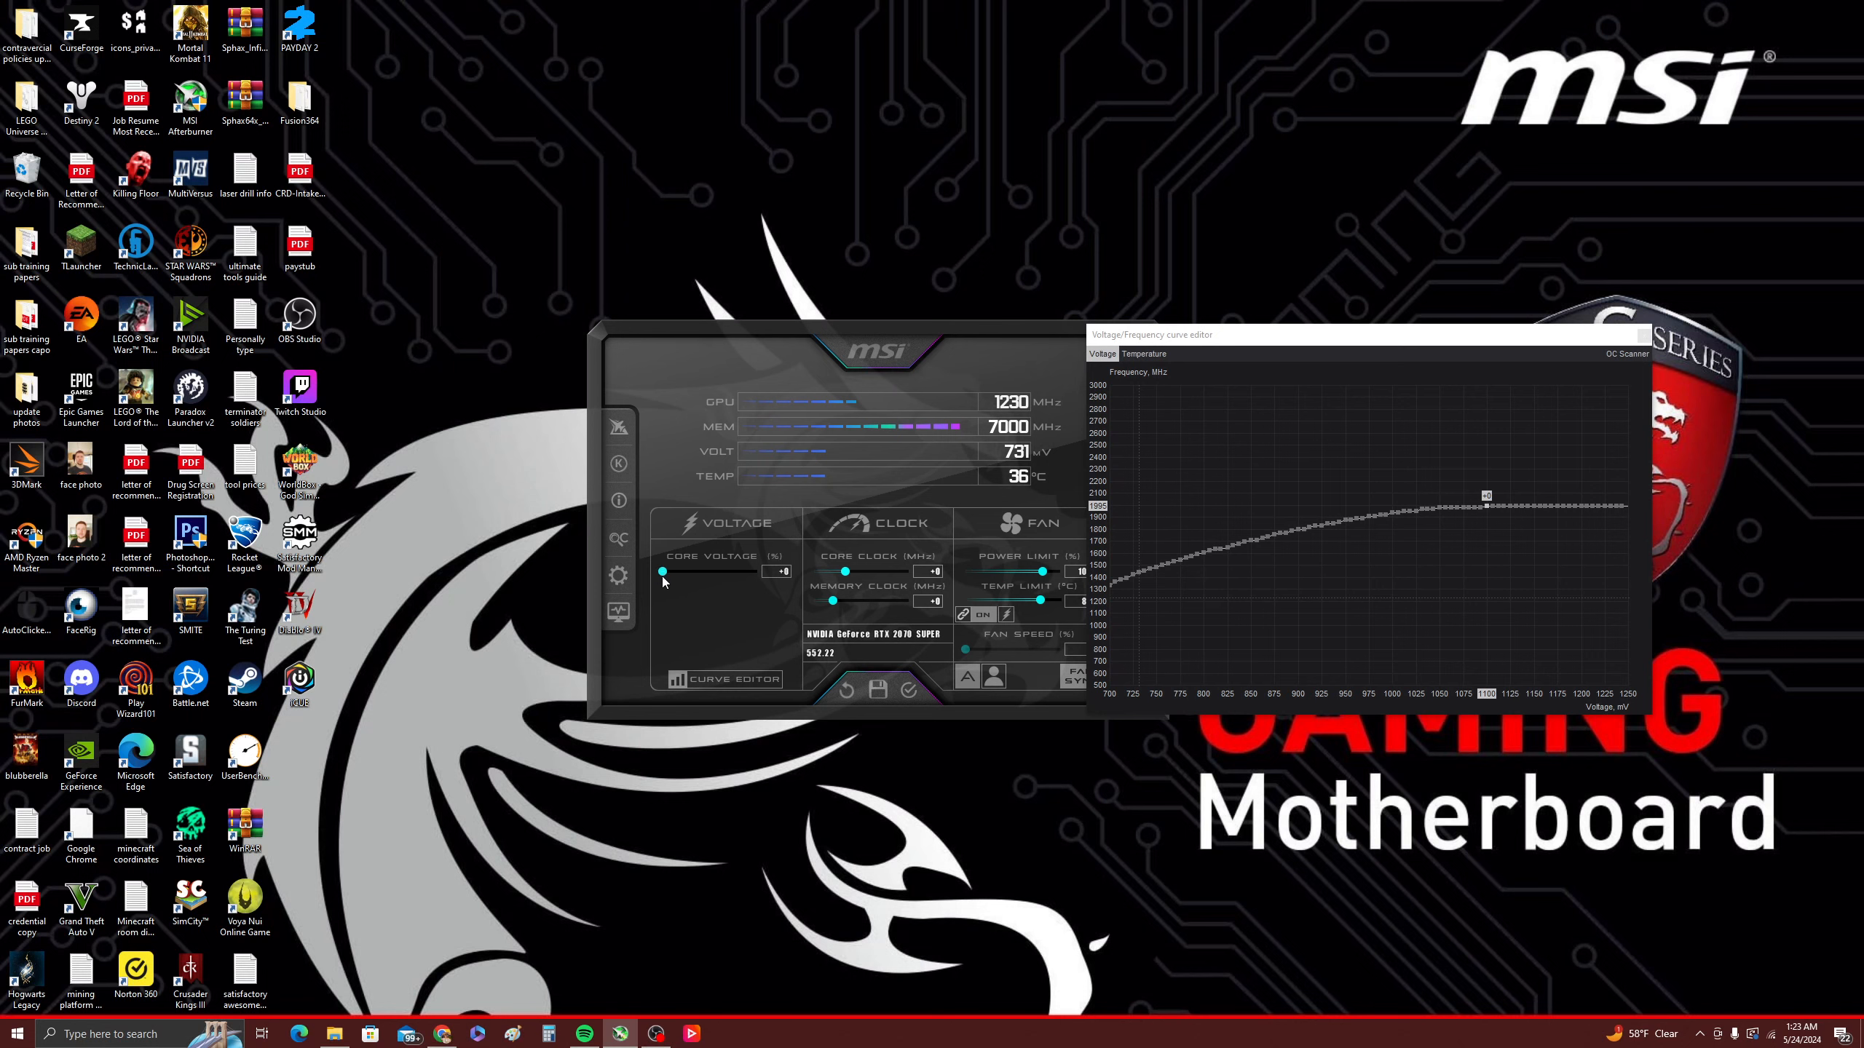
{"action": "left_click_drag", "start_coordinate": [836, 332], "coordinate": [720, 340]}
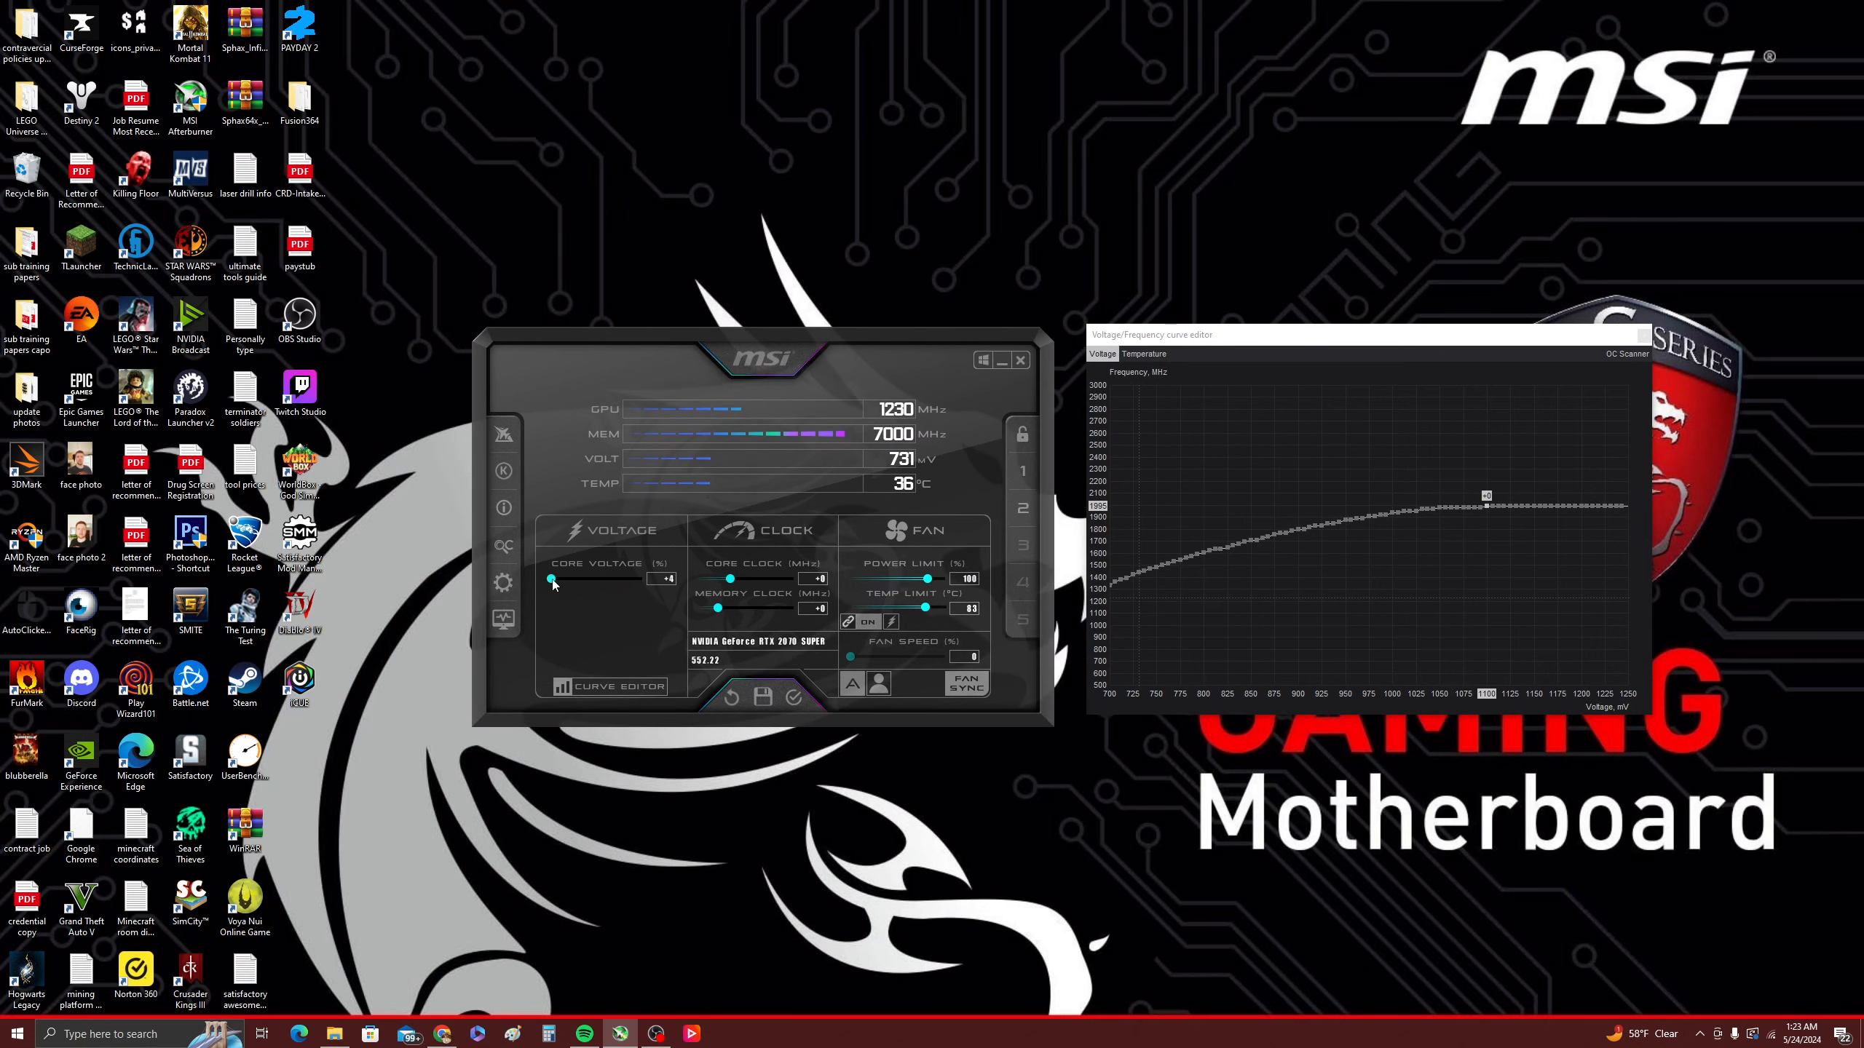
{"action": "left_click_drag", "start_coordinate": [559, 587], "coordinate": [673, 590]}
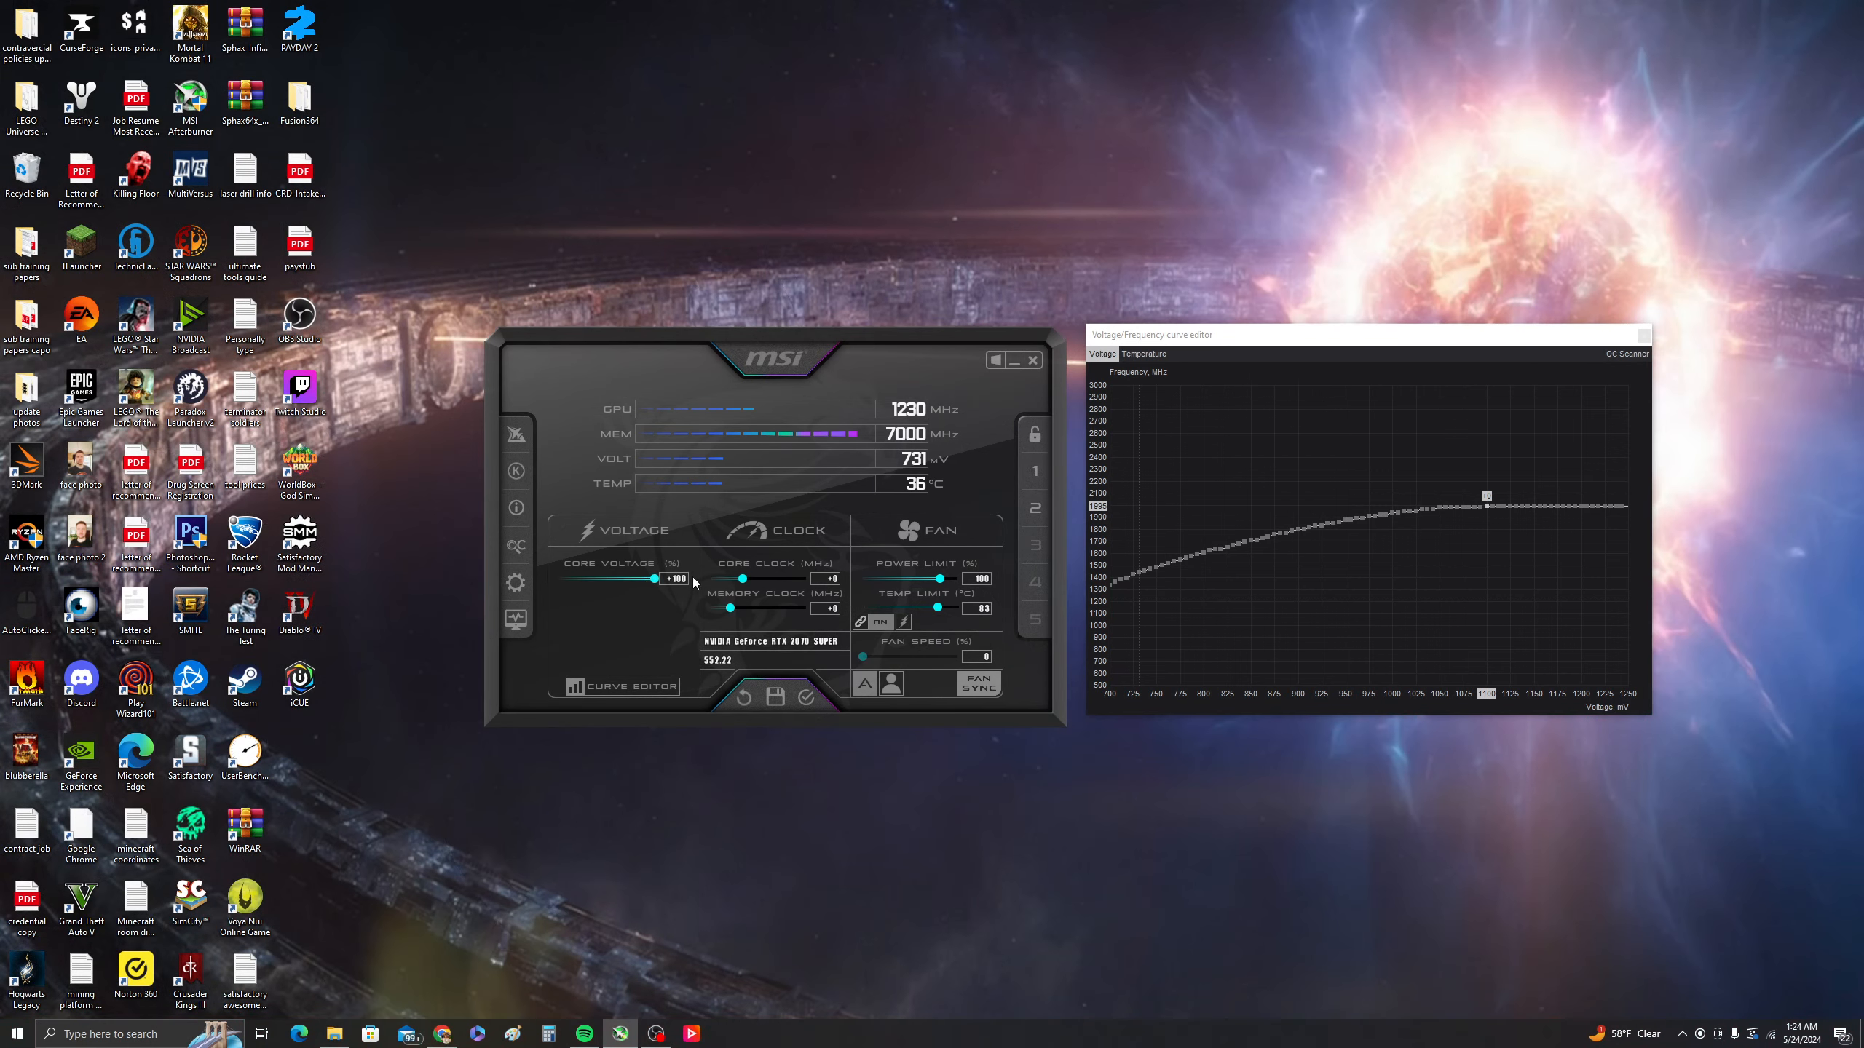
{"action": "left_click_drag", "start_coordinate": [655, 580], "coordinate": [648, 588]}
- Raise the single curve point just below 1100 mV slightly above the 2000 MHz line and close the curve editor
{"action": "left_click", "coordinate": [1114, 504]}
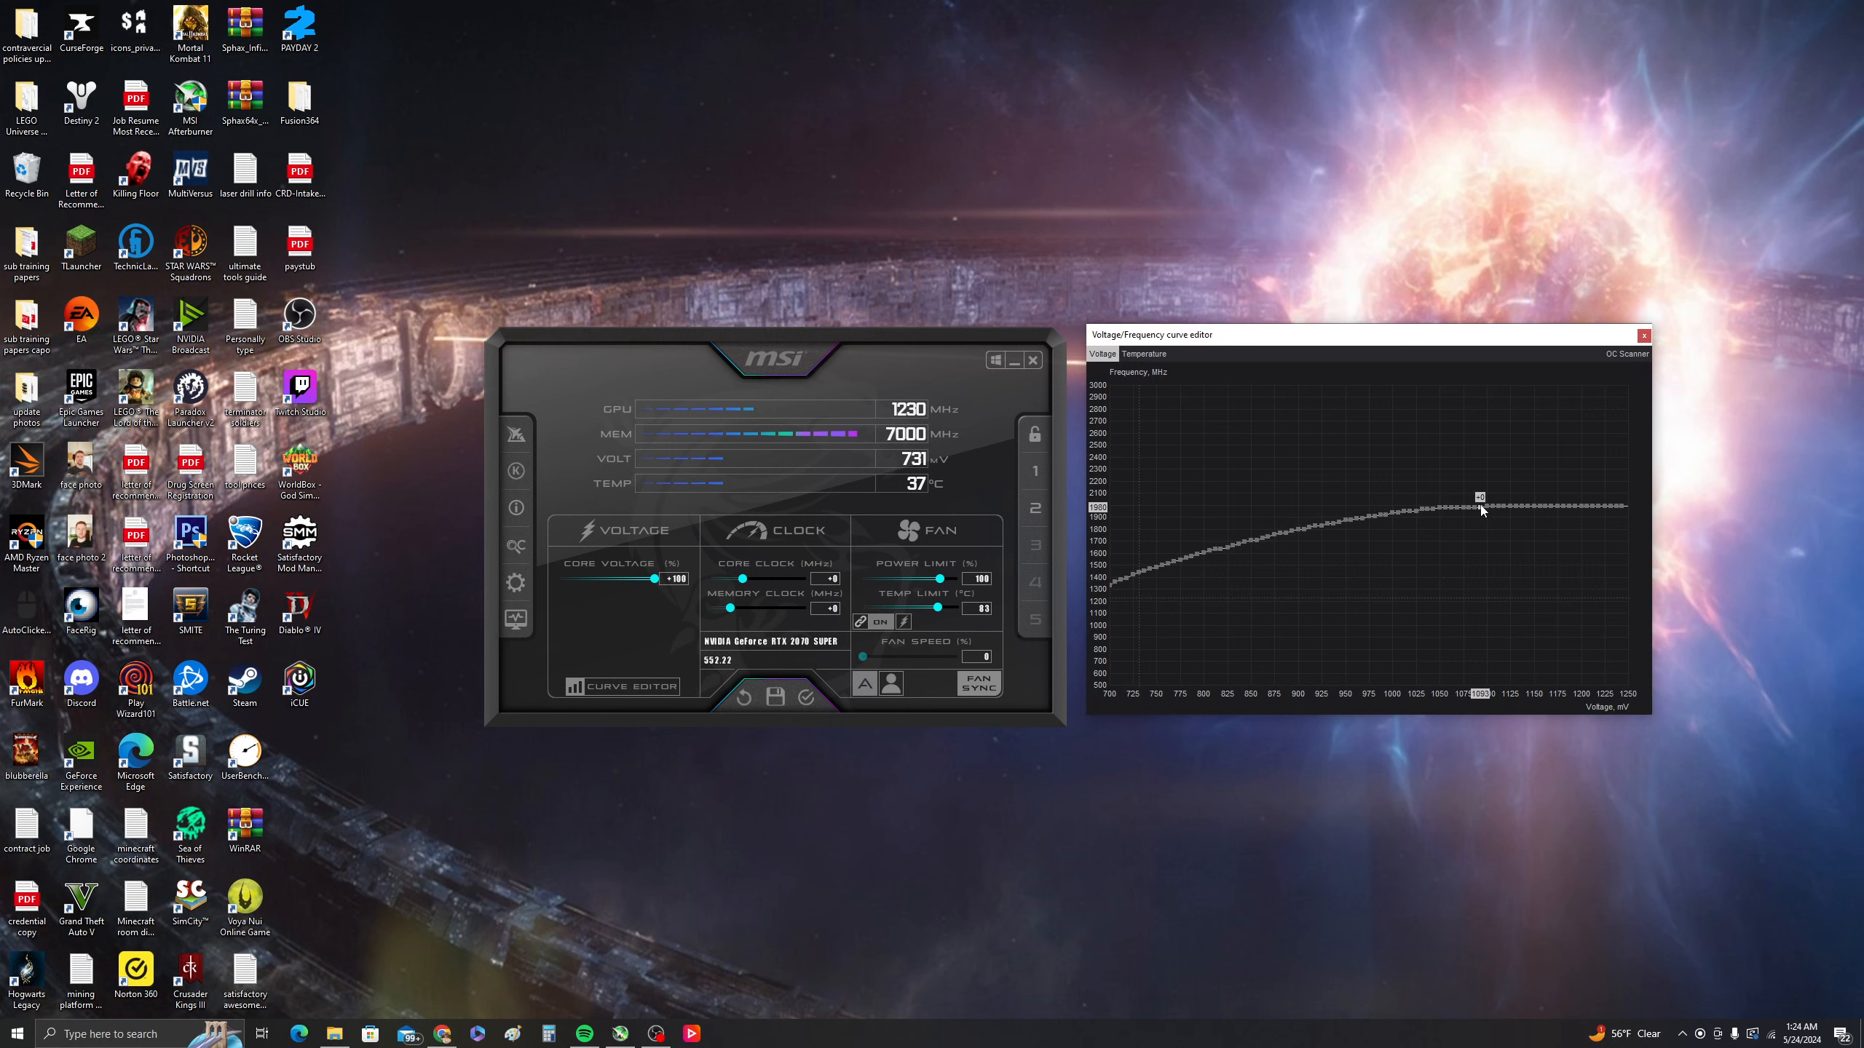
{"action": "left_click_drag", "start_coordinate": [1481, 507], "coordinate": [1482, 500]}
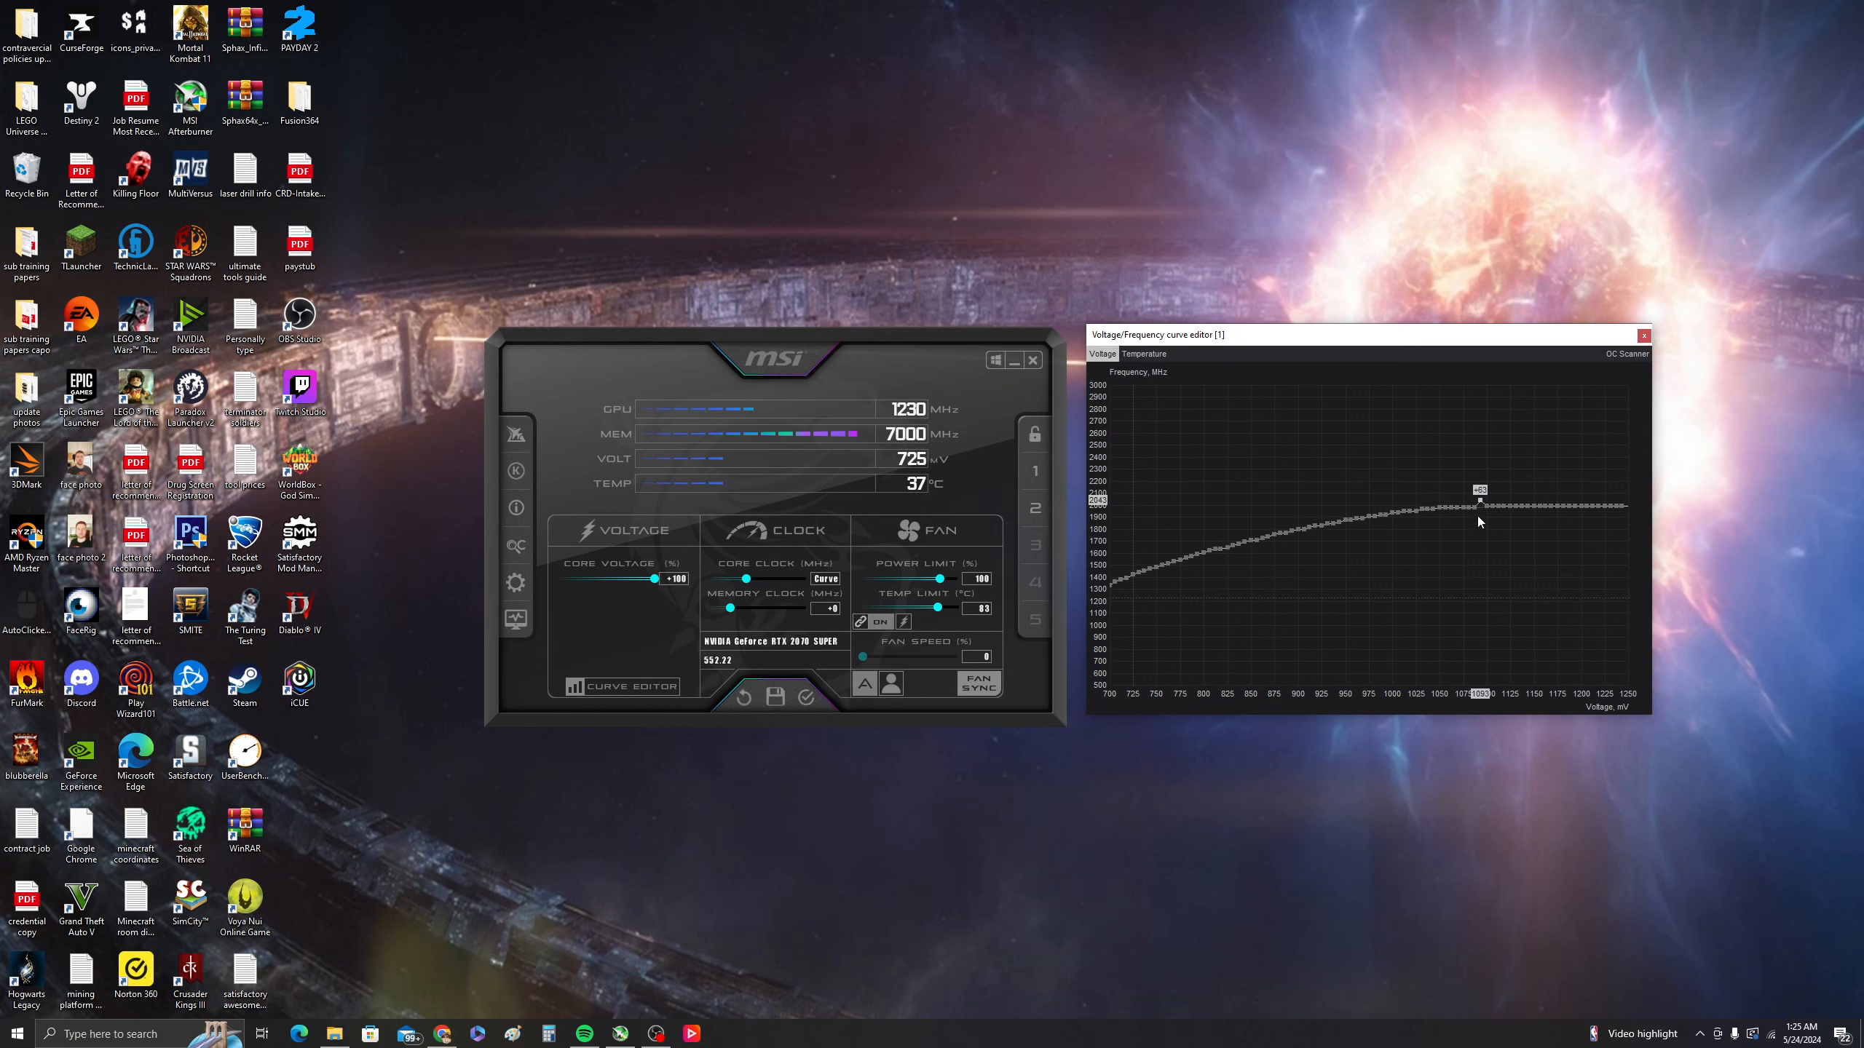
{"action": "left_click_drag", "start_coordinate": [1479, 502], "coordinate": [1480, 501]}
{"action": "left_click", "coordinate": [1643, 336]}
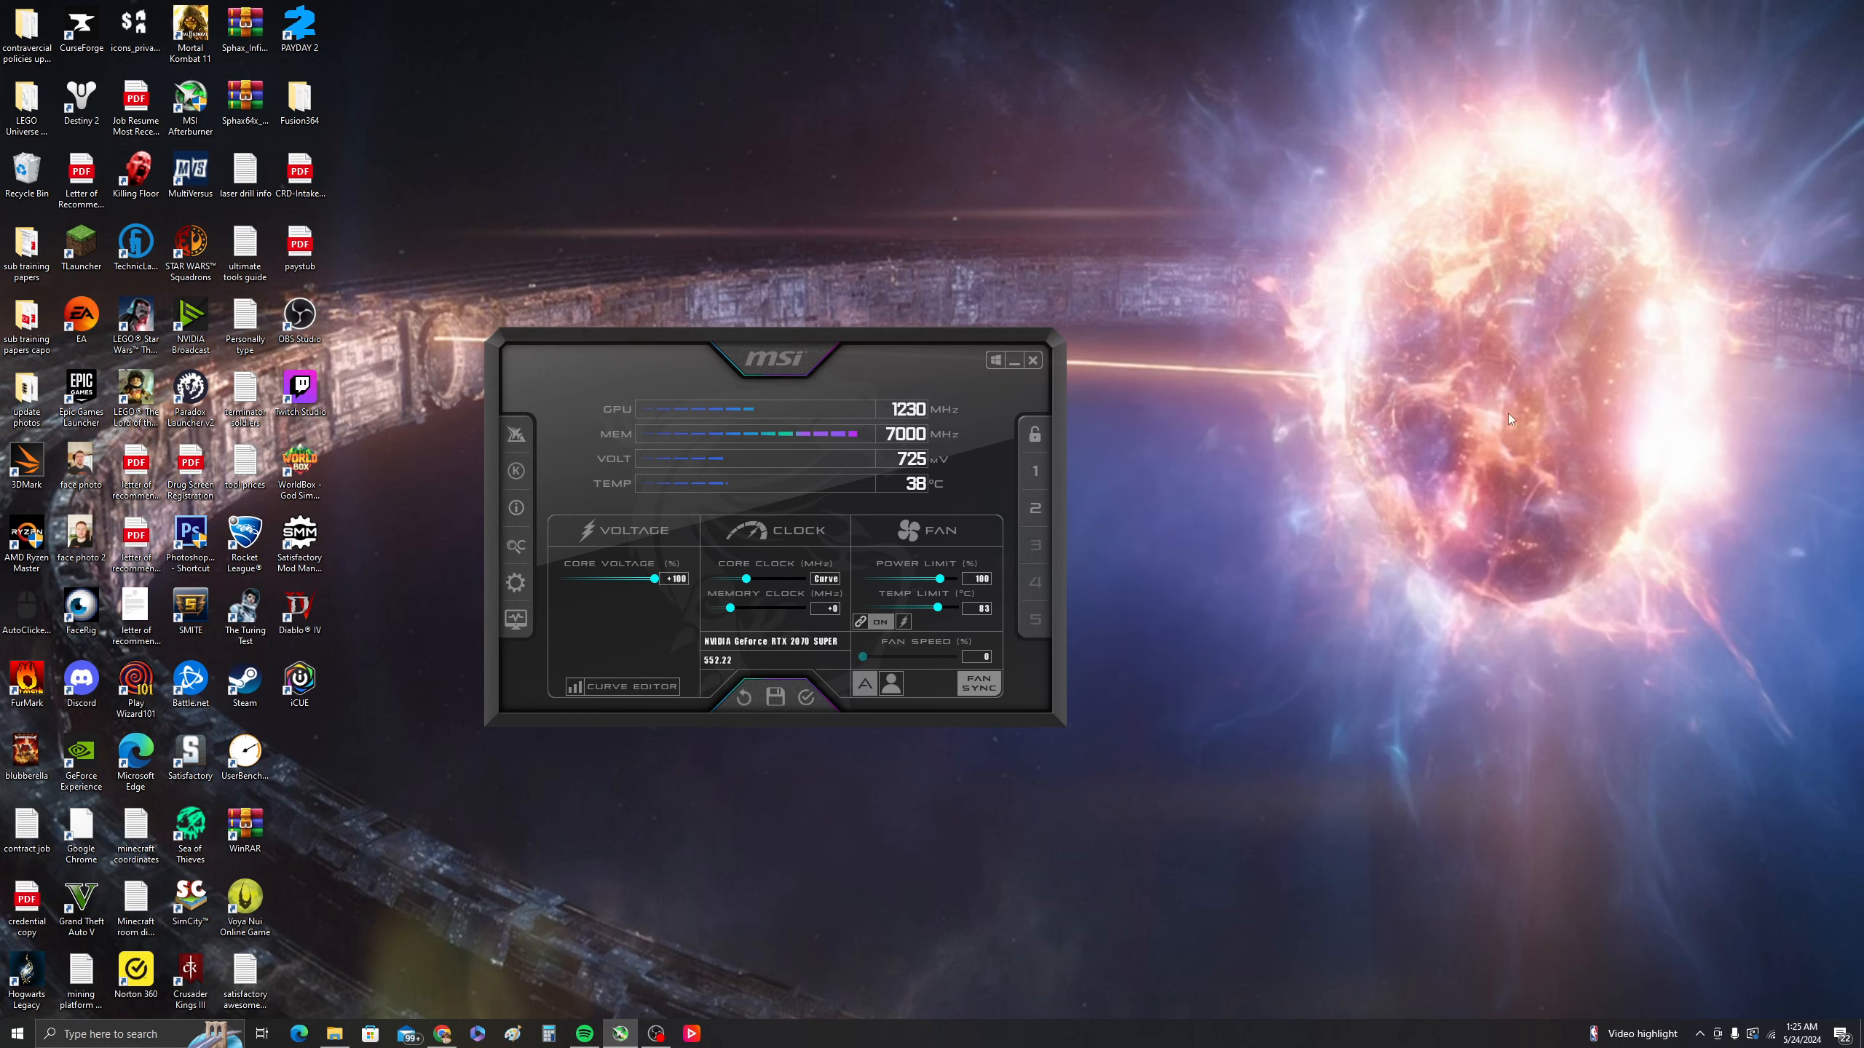
- Set the core clock offset to 0 and return the raised curve point to +0, checking the result in the curve editor
{"action": "left_click", "coordinate": [836, 582]}
{"action": "key", "text": "Return"}
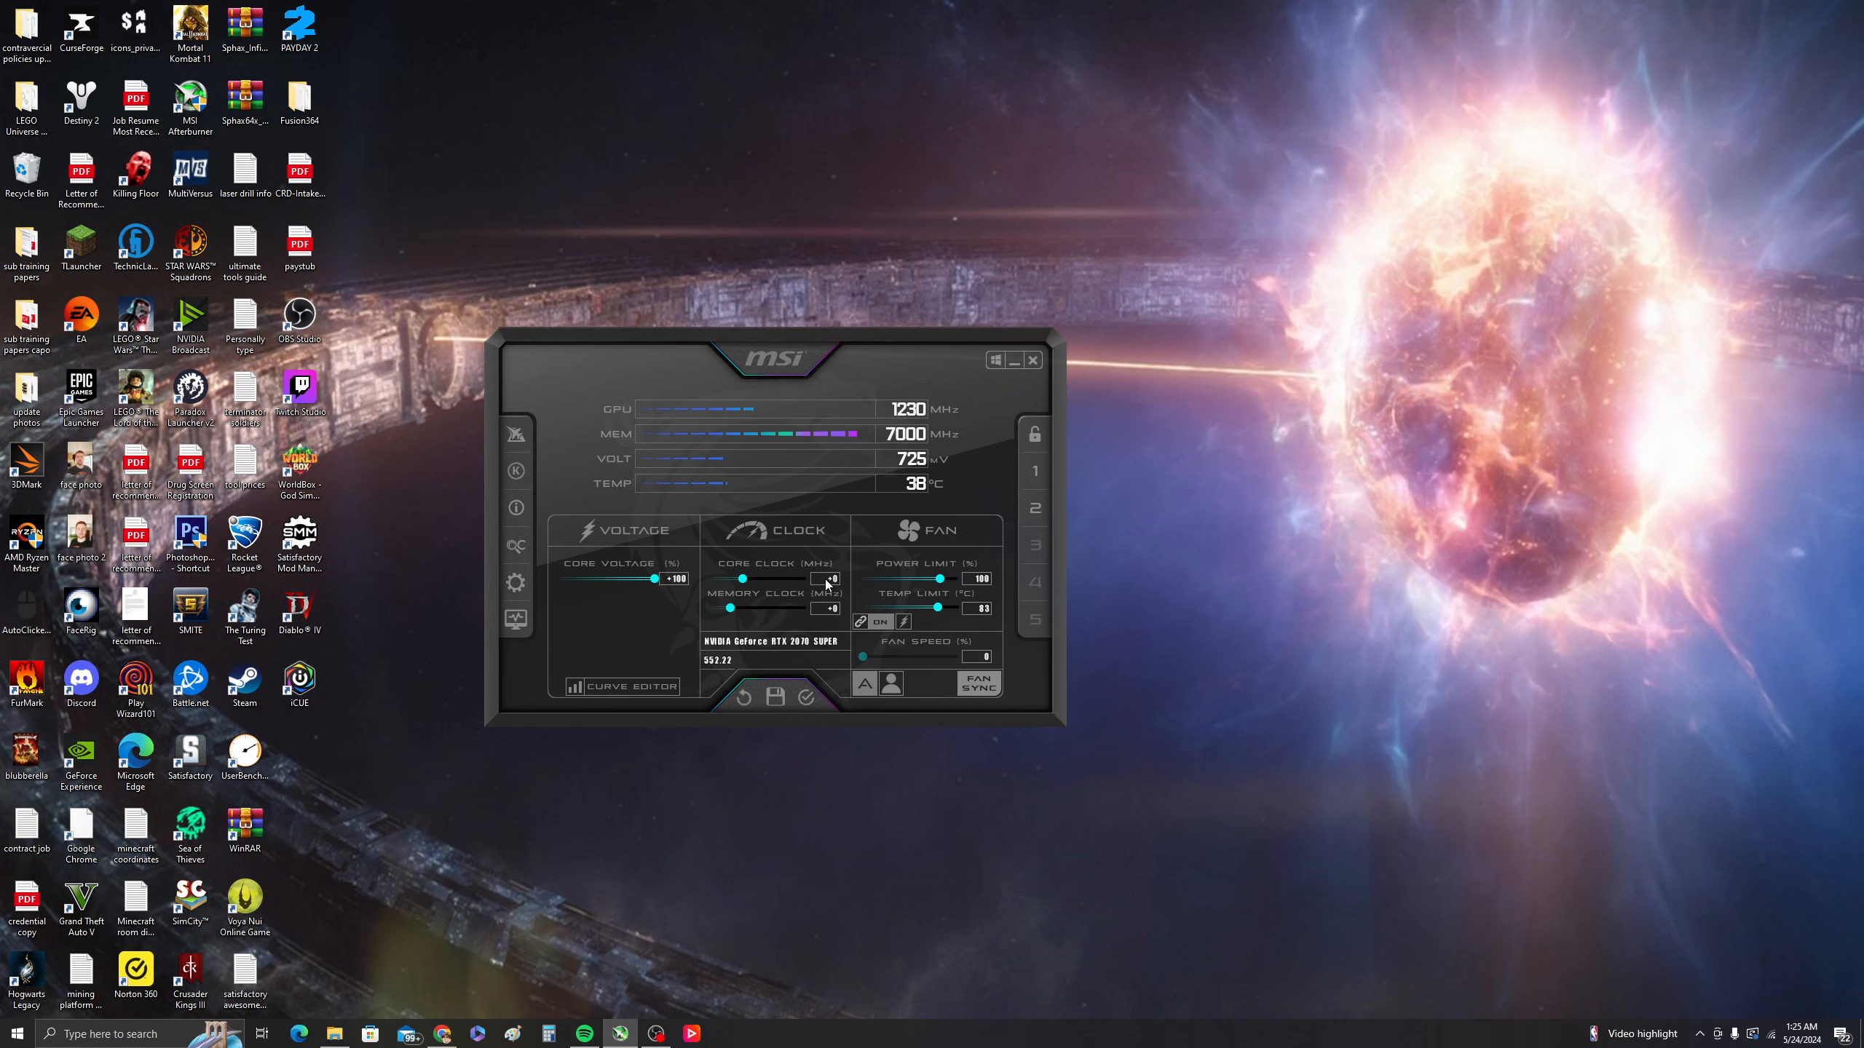
{"action": "left_click", "coordinate": [628, 689]}
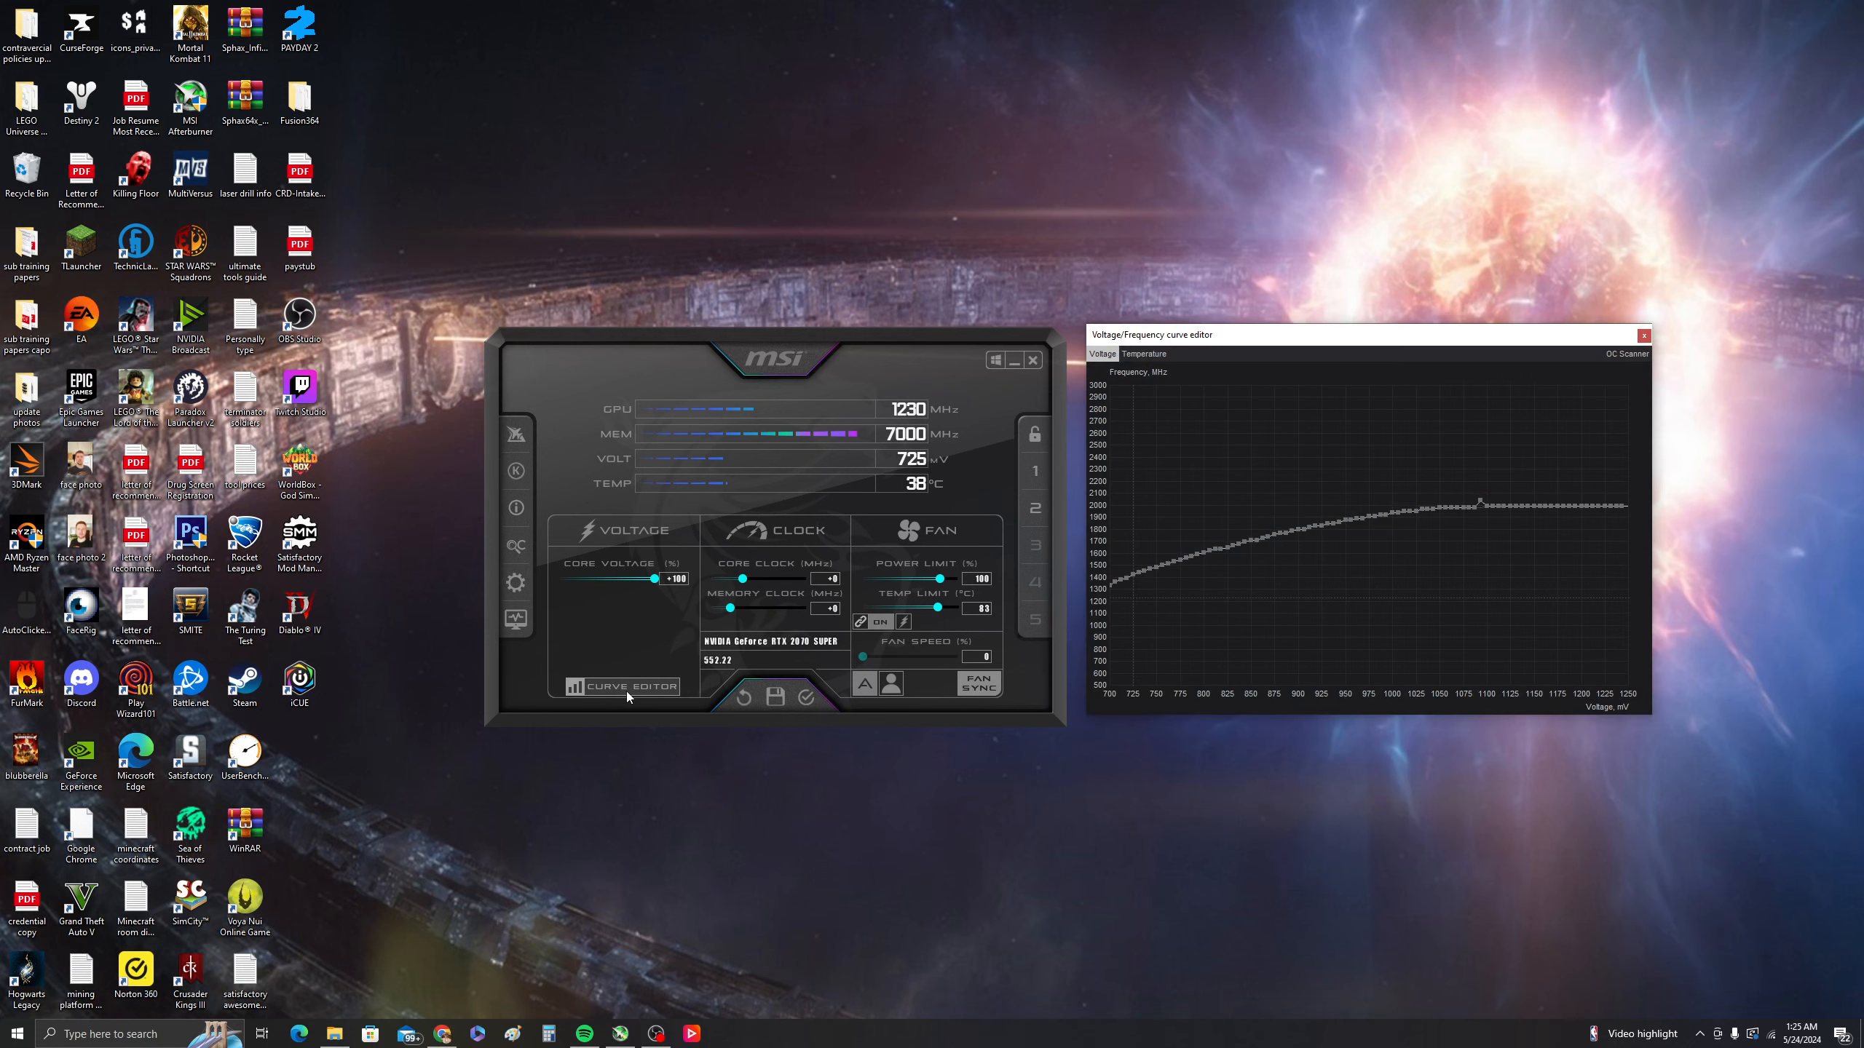
{"action": "left_click", "coordinate": [1478, 502]}
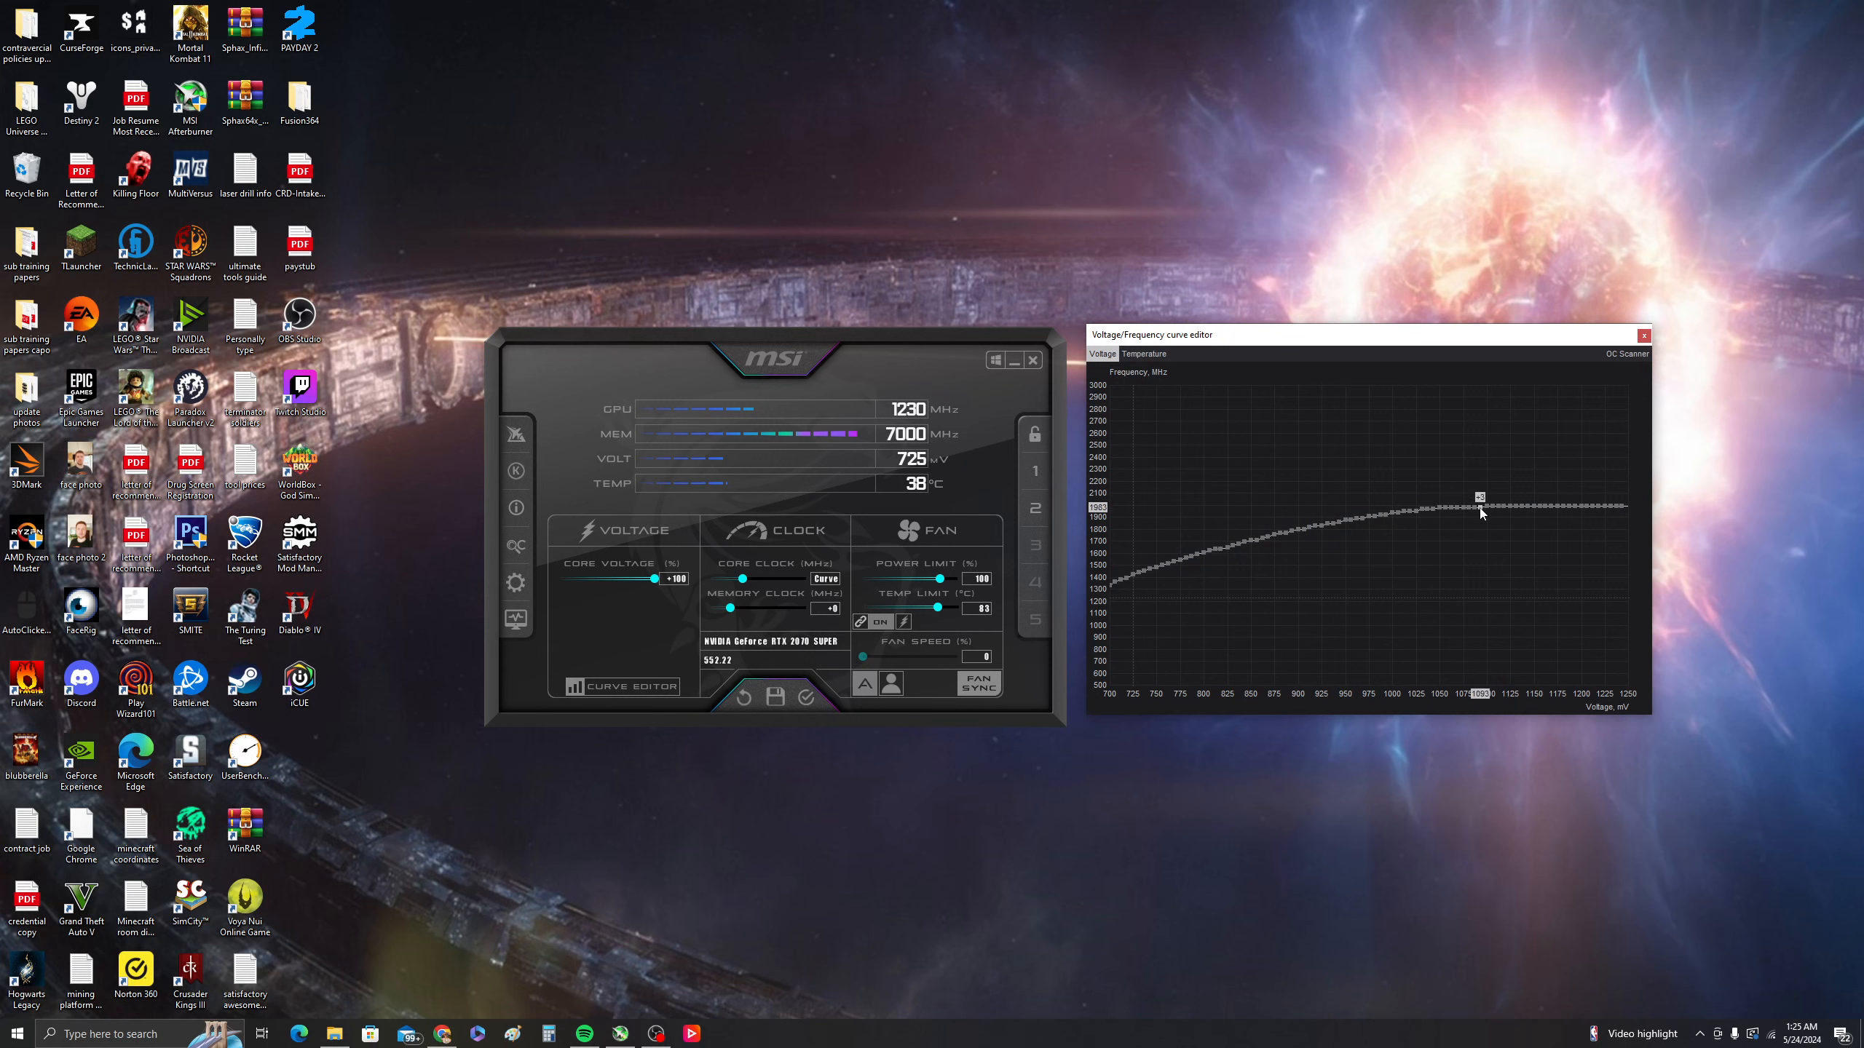
{"action": "type", "text": "1"}
{"action": "left_click", "coordinate": [1643, 337]}
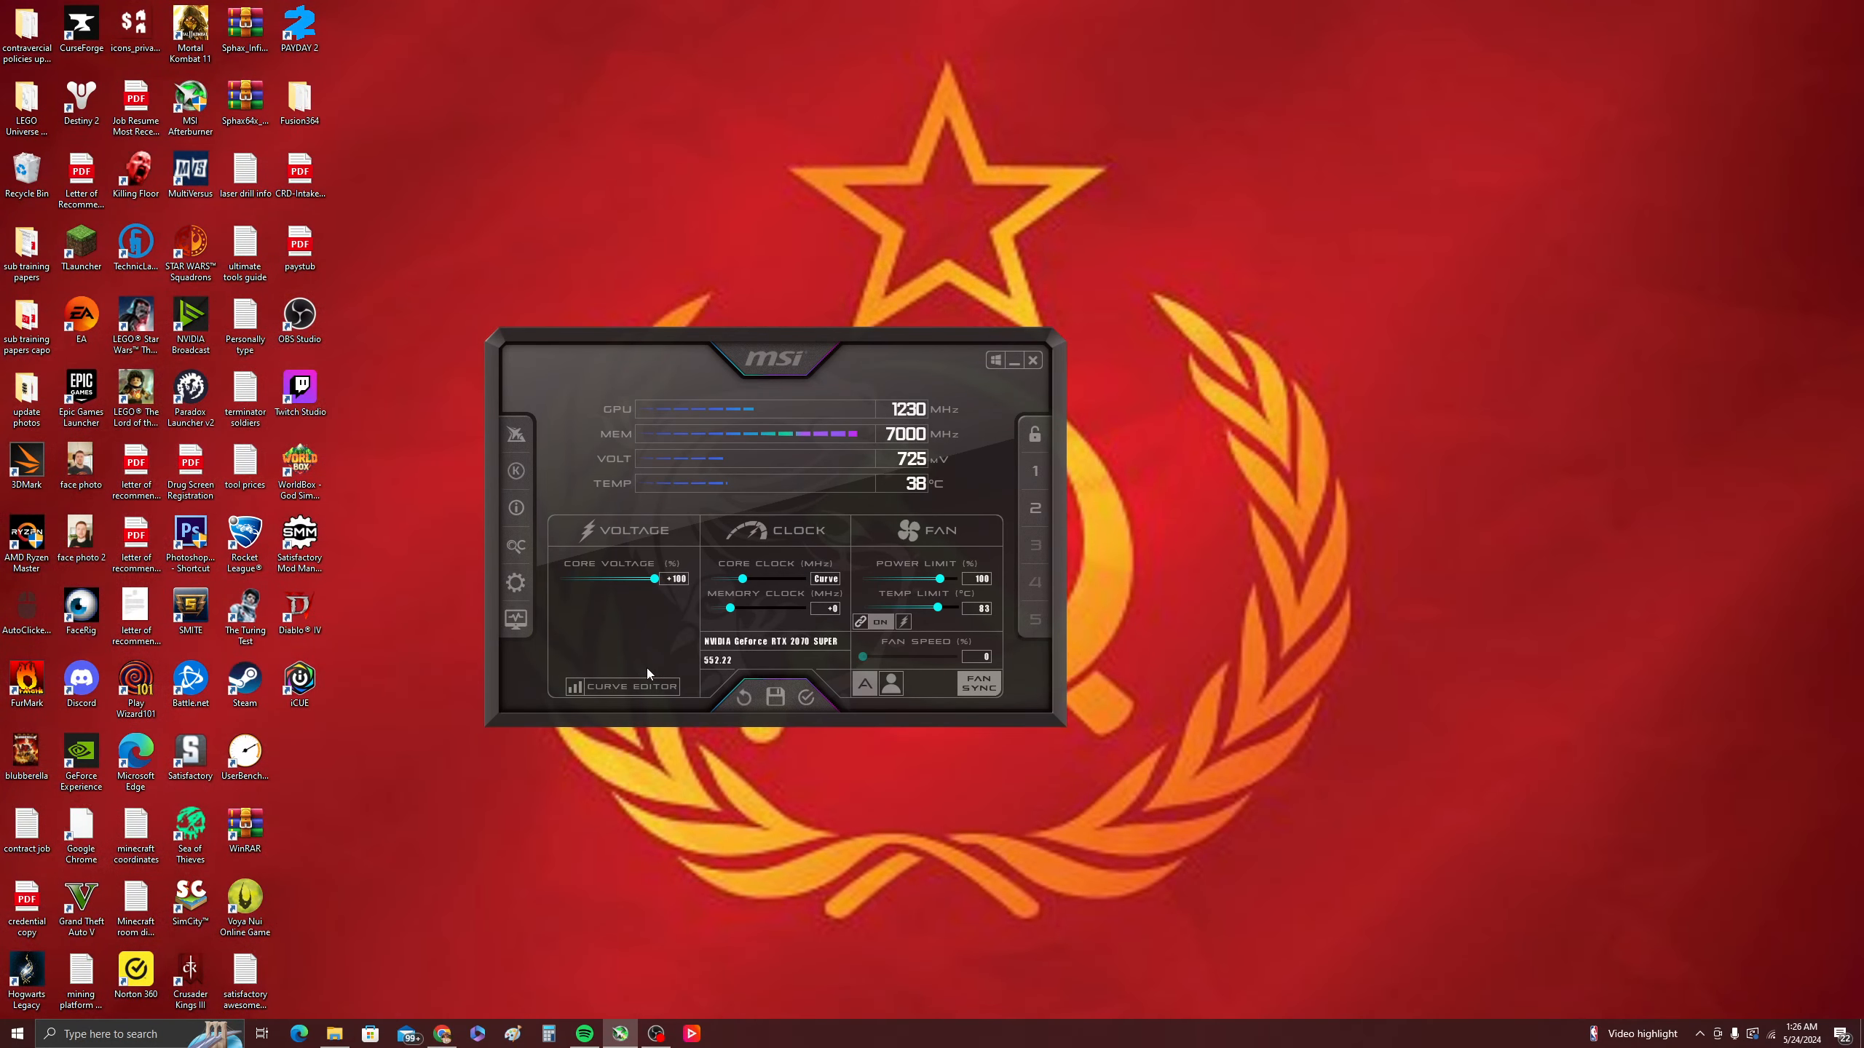
{"action": "left_click", "coordinate": [643, 682]}
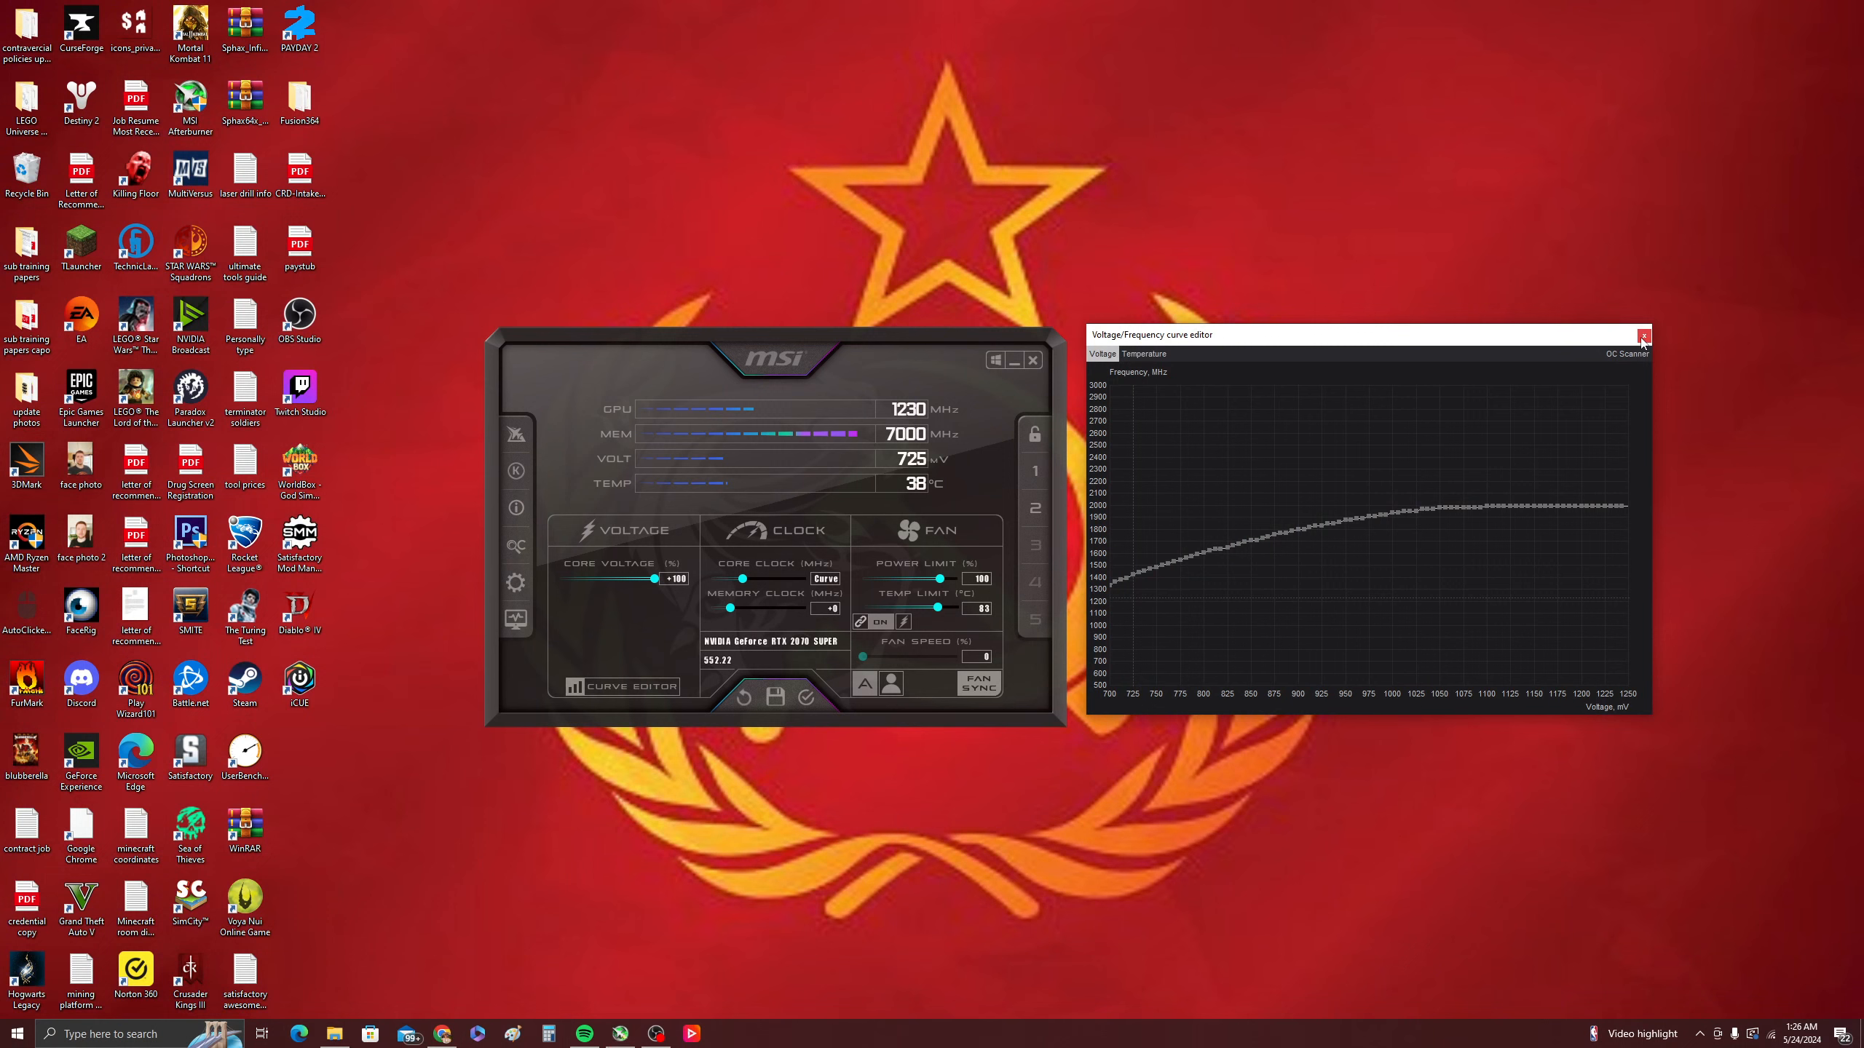
{"action": "left_click", "coordinate": [1645, 338]}
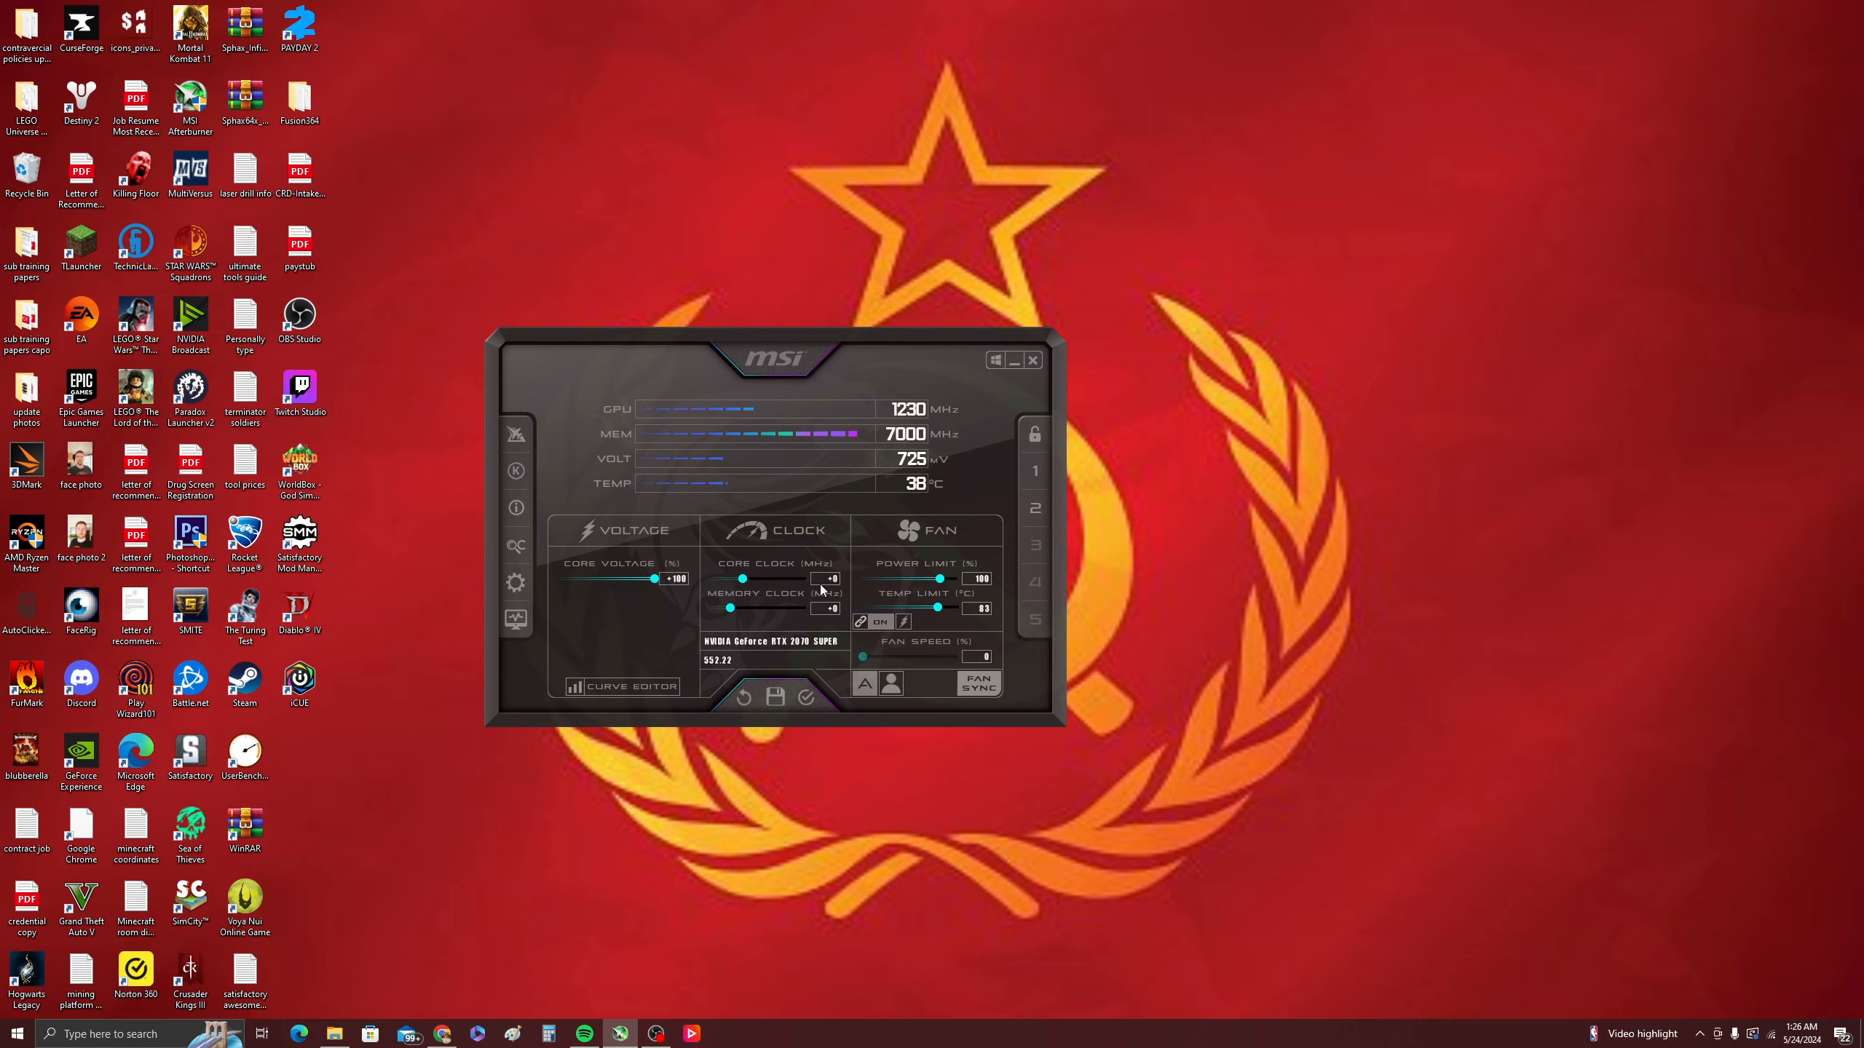
- Nudge the core clock offset slightly up and set it back to 0 MHz
{"action": "mouse_move", "coordinate": [742, 580]}
{"action": "left_mouse_down"}
{"action": "mouse_move", "coordinate": [826, 586]}
{"action": "mouse_move", "coordinate": [714, 599]}
{"action": "mouse_move", "coordinate": [747, 584]}
{"action": "left_mouse_up"}
{"action": "left_click", "coordinate": [836, 578]}
{"action": "type", "text": "0"}
{"action": "key", "text": "Return"}
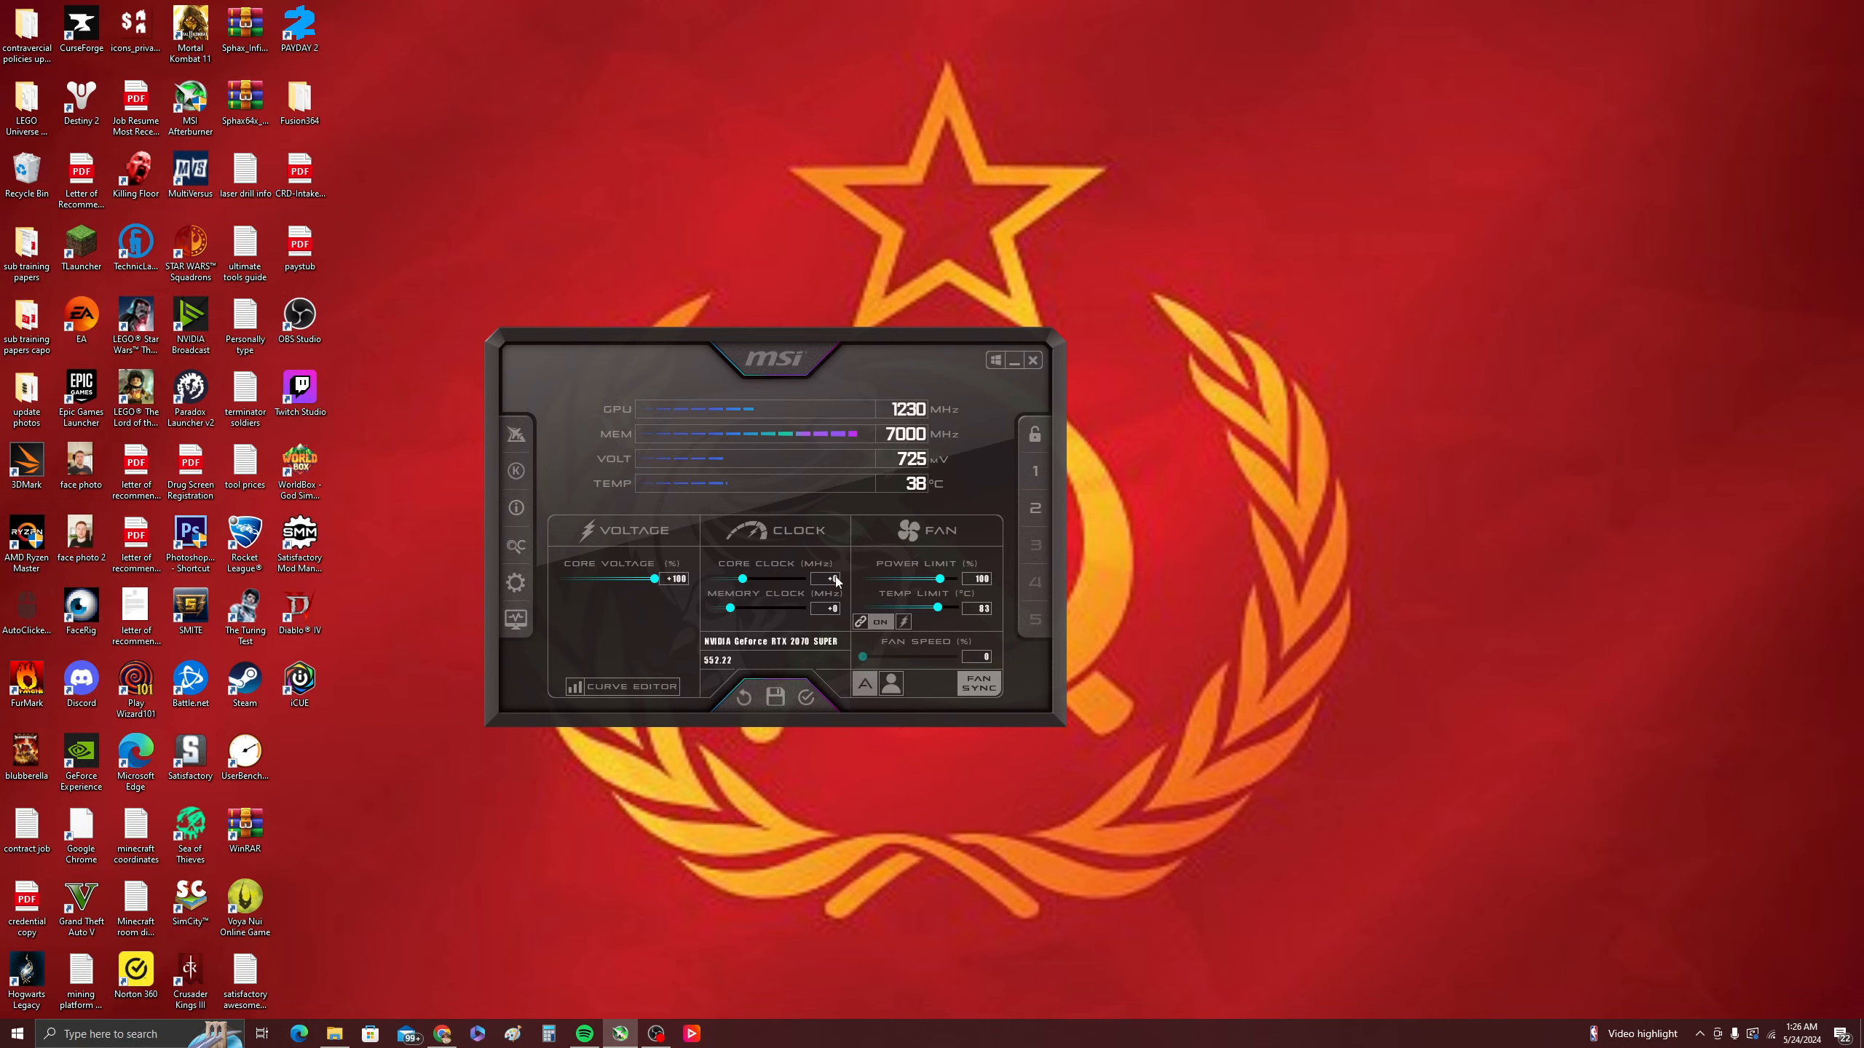
- Load saved profile 2, followed by saved profile 1
{"action": "left_click", "coordinate": [1035, 510]}
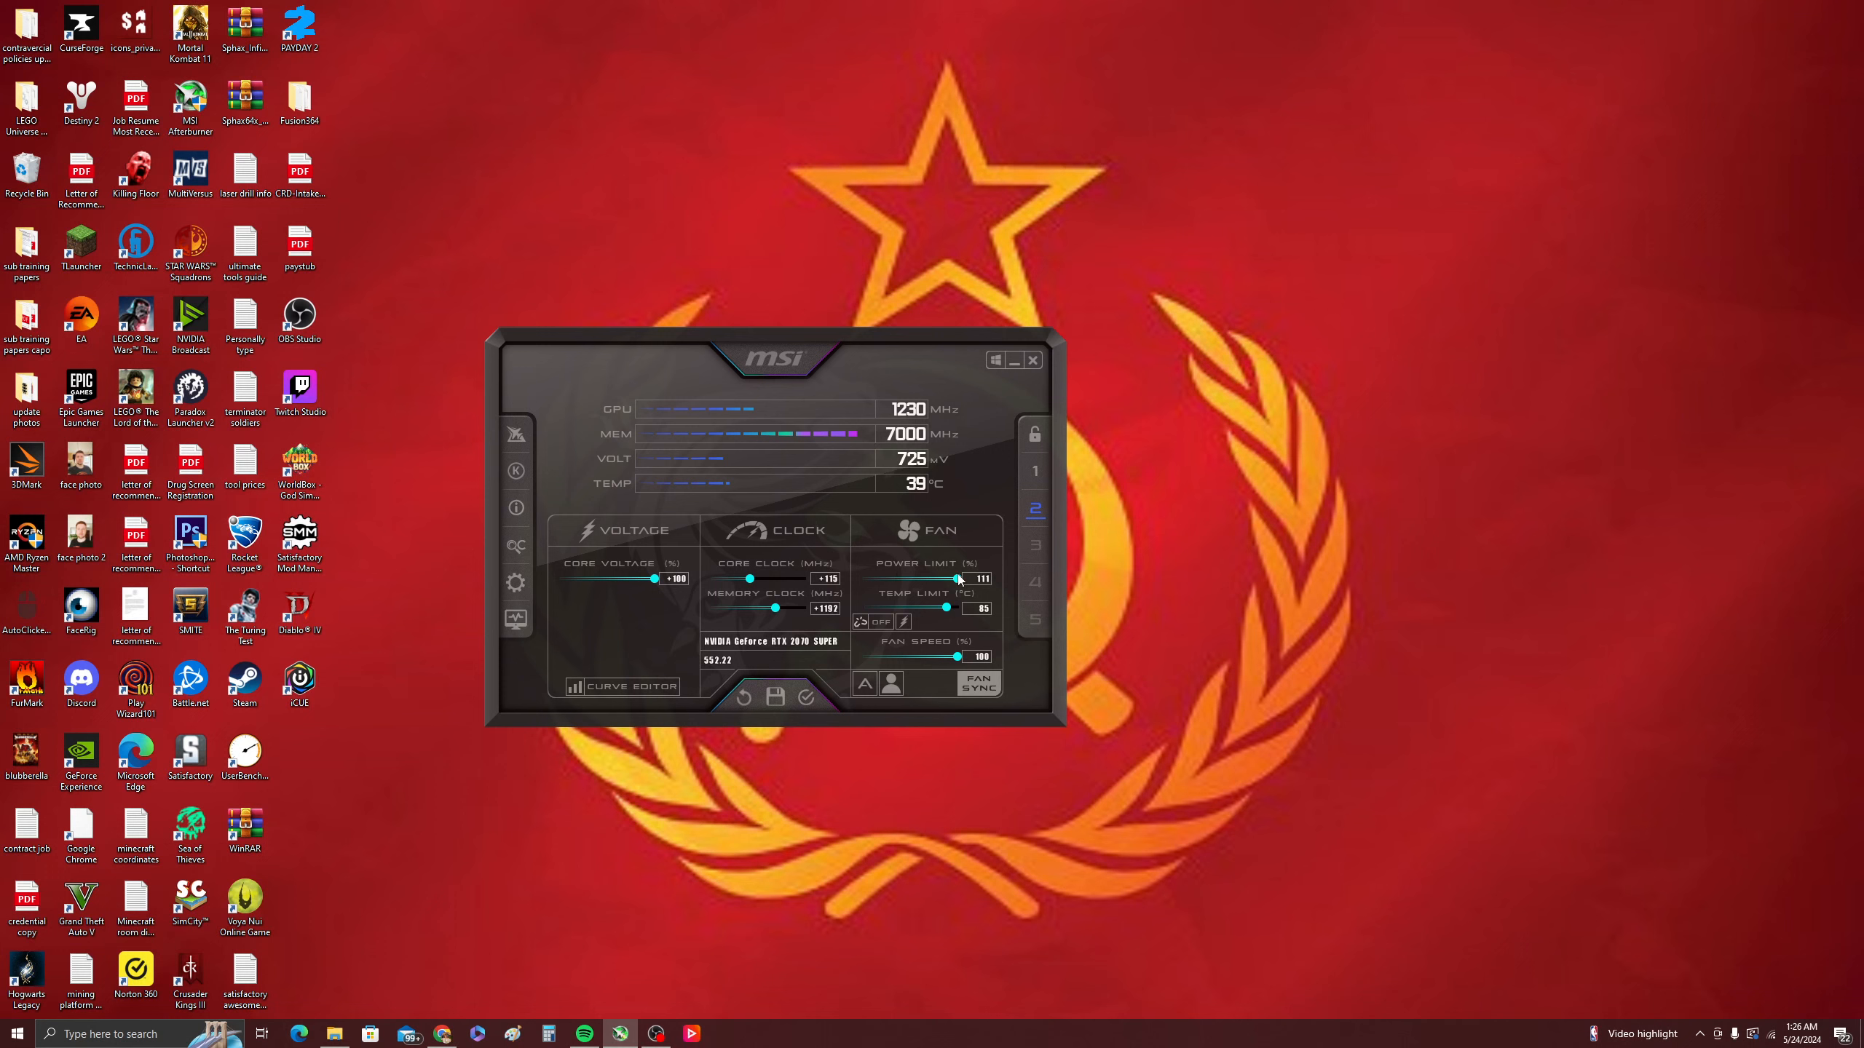
{"action": "left_click", "coordinate": [1022, 487]}
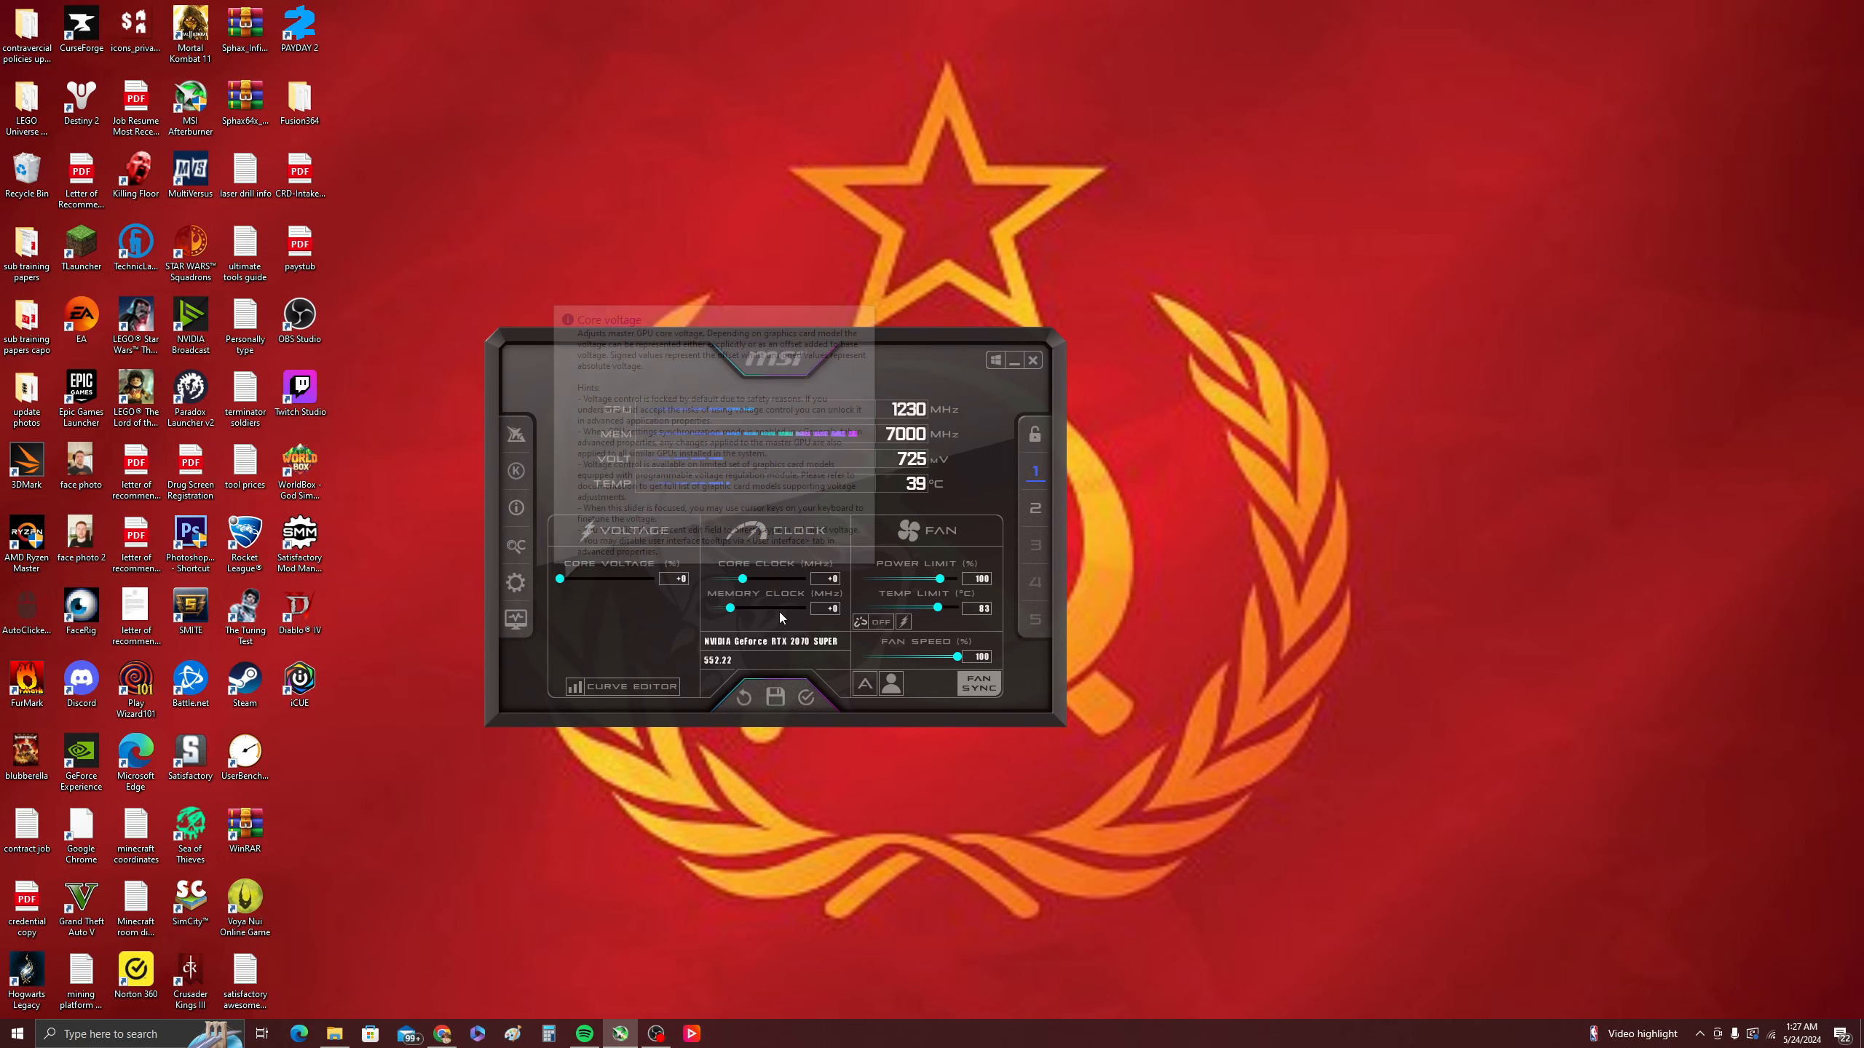
- Set the core voltage to +100%, the power limit to 111% and the unlinked temperature limit to 85 °C
{"action": "left_click_drag", "start_coordinate": [560, 581], "coordinate": [687, 585]}
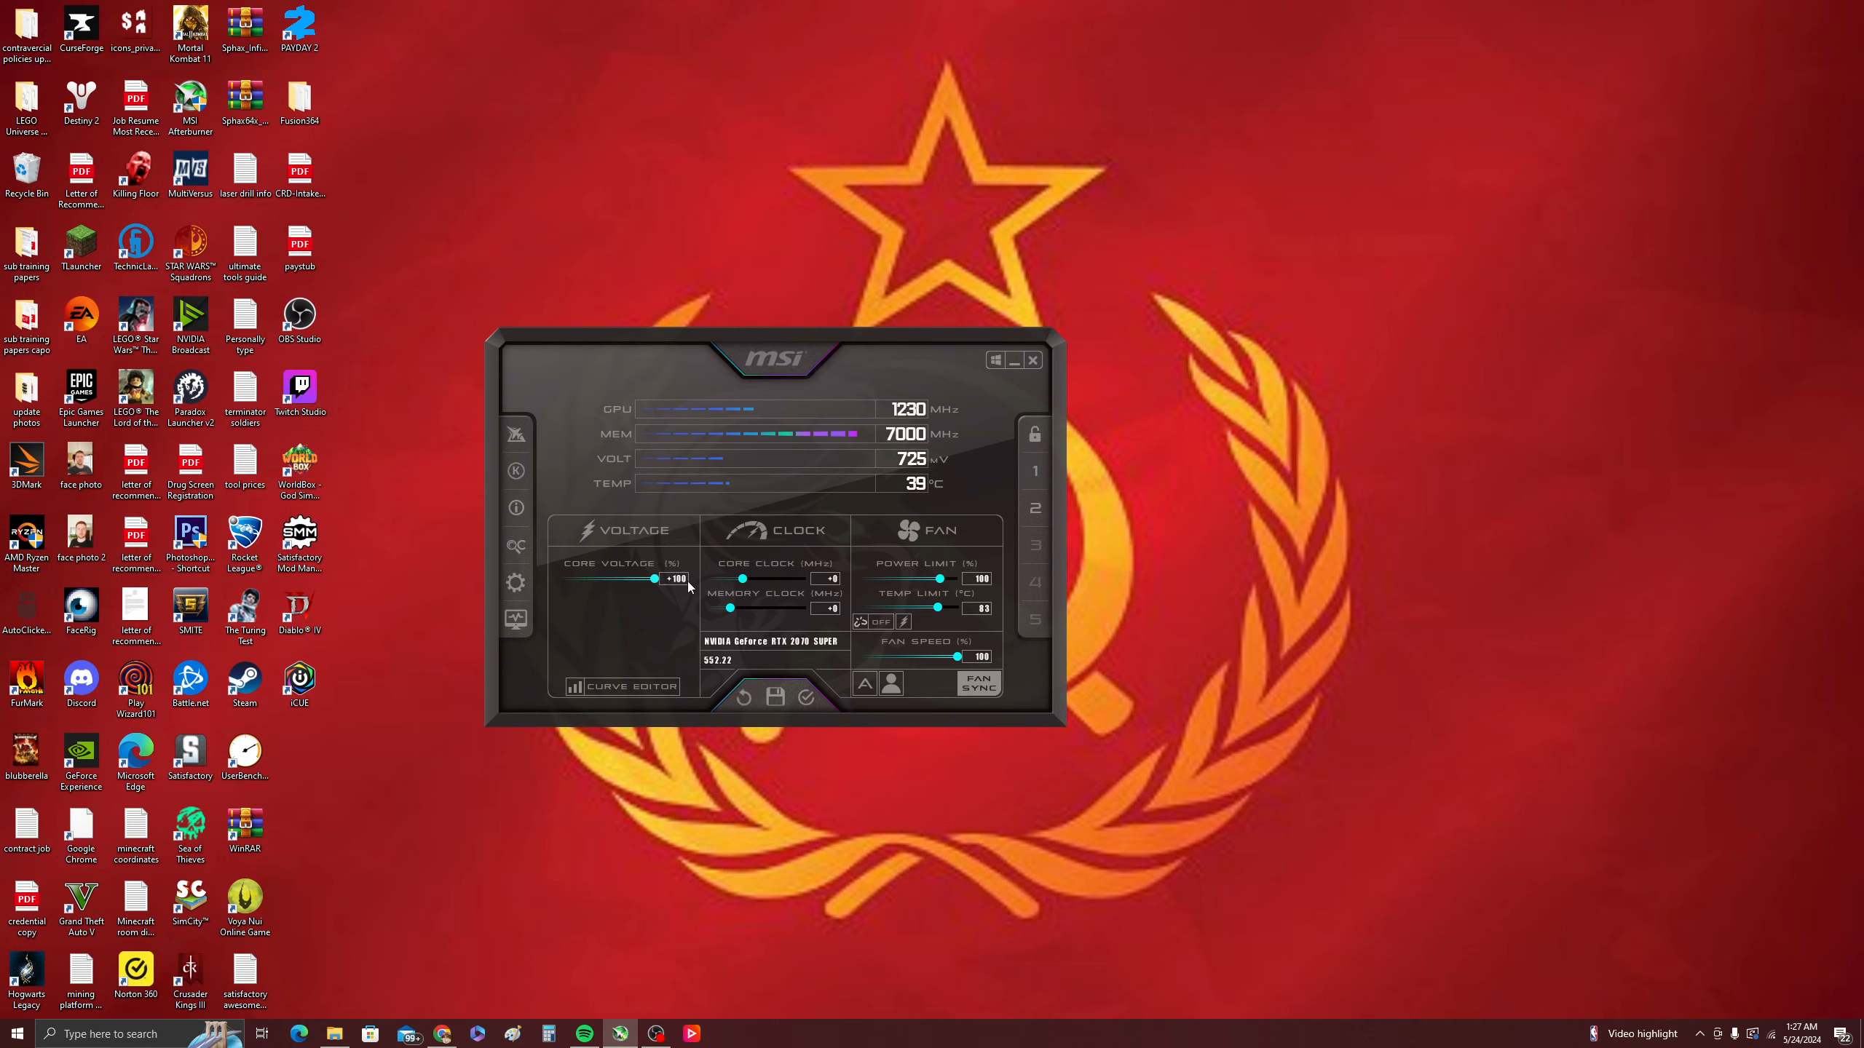
{"action": "left_click", "coordinate": [944, 588]}
{"action": "mouse_move", "coordinate": [944, 587]}
{"action": "left_mouse_down"}
{"action": "mouse_move", "coordinate": [975, 587]}
{"action": "mouse_move", "coordinate": [959, 608]}
{"action": "left_mouse_up"}
{"action": "left_click", "coordinate": [877, 622]}
{"action": "left_click", "coordinate": [877, 622]}
{"action": "left_click_drag", "start_coordinate": [961, 609], "coordinate": [951, 618]}
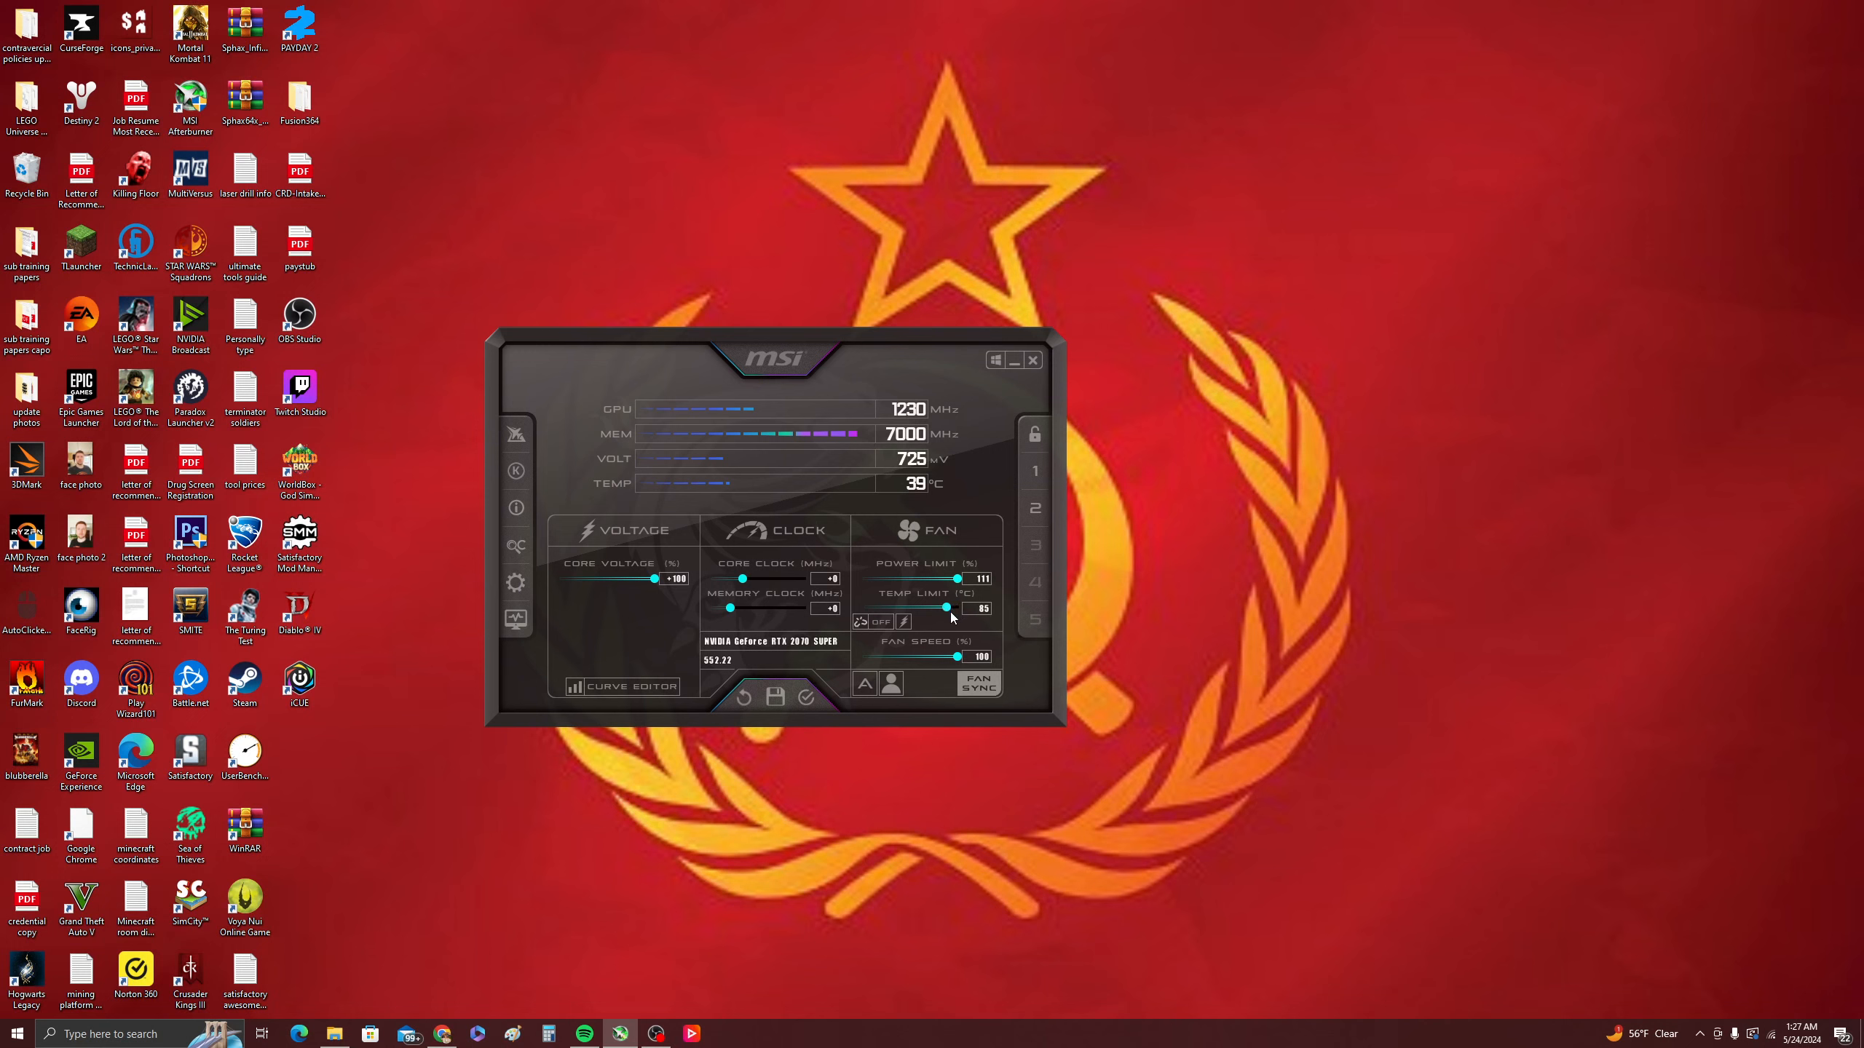
- Set the fan speed manually to 100% and apply the settings
{"action": "left_click", "coordinate": [869, 687]}
{"action": "left_click_drag", "start_coordinate": [868, 656], "coordinate": [958, 658]}
{"action": "left_click", "coordinate": [806, 696]}
- Reset all overclocking and fan settings to their defaults
{"action": "left_click", "coordinate": [747, 694]}
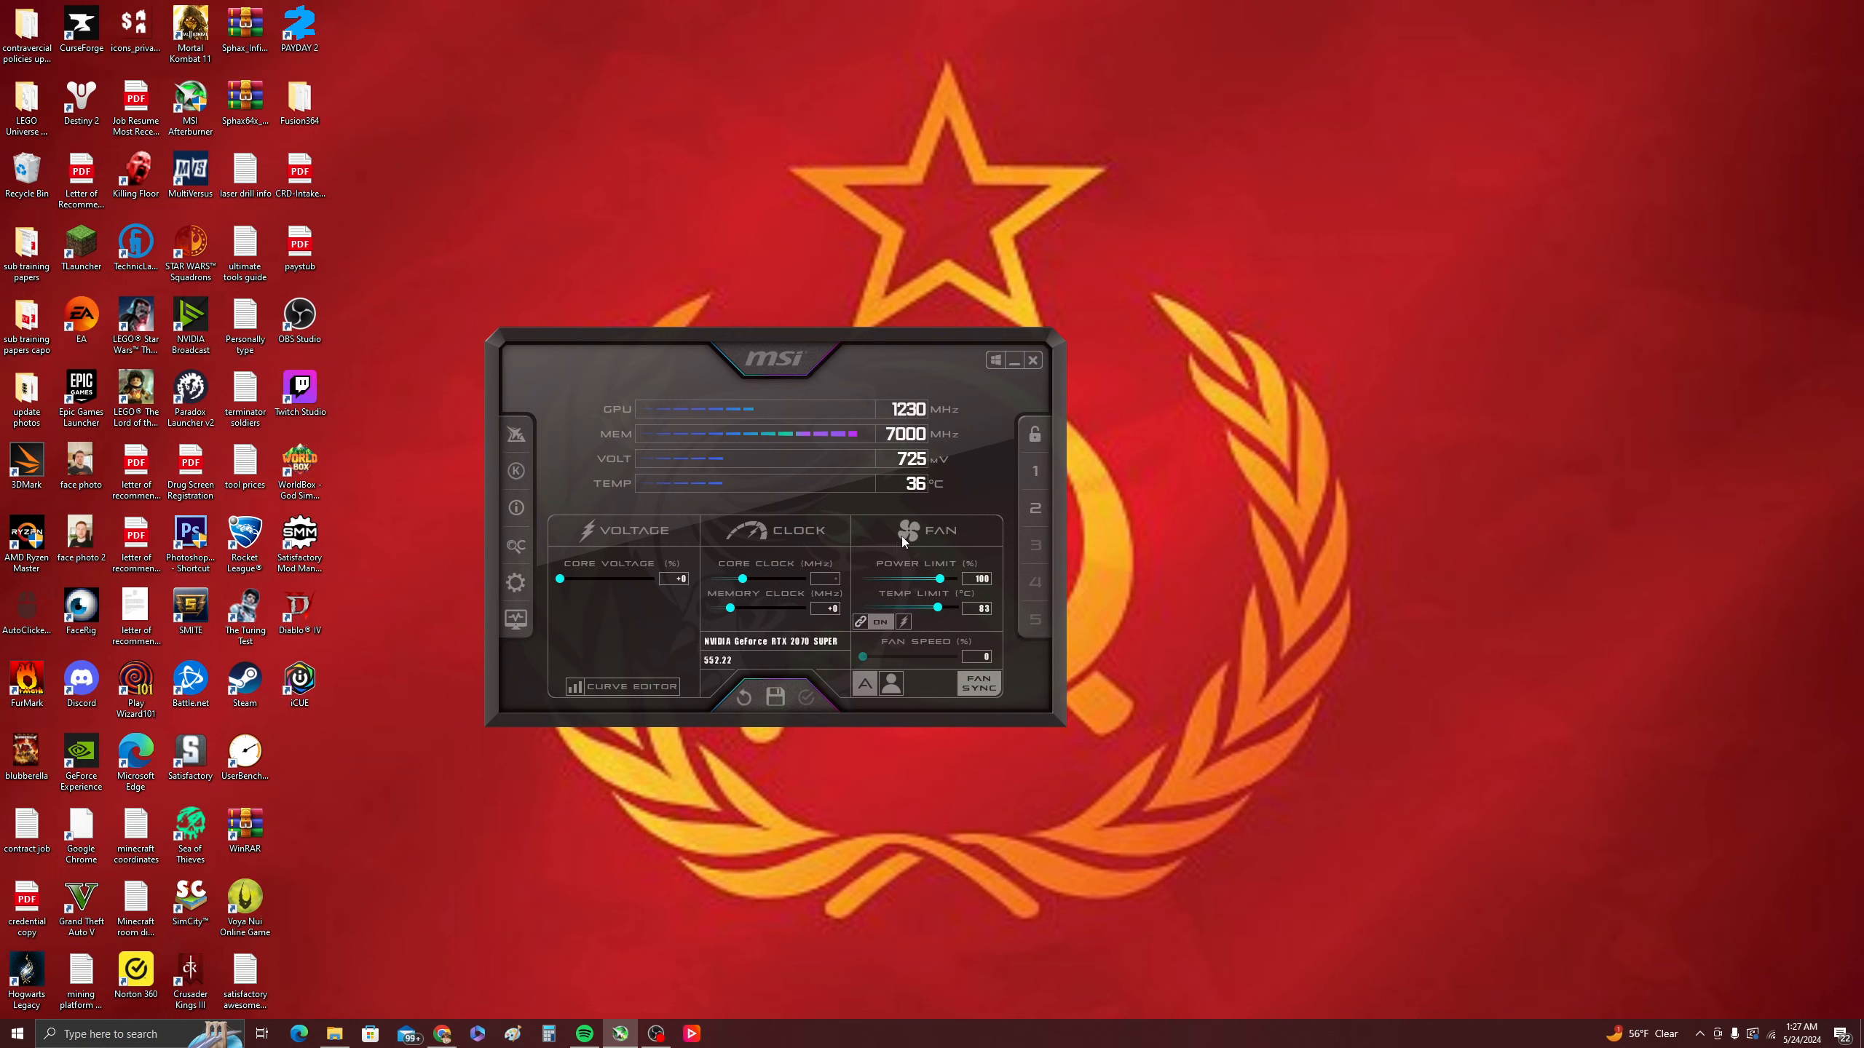
- Set the core clock offset to +100 MHz and the memory clock offset to +400 MHz
{"action": "type", "text": "00"}
{"action": "key", "text": "Return"}
{"action": "left_click", "coordinate": [836, 607]}
{"action": "type", "text": "400"}
{"action": "key", "text": "Return"}
- Raise the power limit to 111%, the unlinked temperature limit to 85 °C and the core voltage to +100%
{"action": "mouse_move", "coordinate": [940, 579]}
{"action": "left_mouse_down"}
{"action": "mouse_move", "coordinate": [969, 582]}
{"action": "mouse_move", "coordinate": [946, 609]}
{"action": "left_mouse_up"}
{"action": "left_click", "coordinate": [862, 622]}
{"action": "left_click_drag", "start_coordinate": [565, 586], "coordinate": [689, 584]}
- Switch the fan to manual control at 100% and apply all the overclocking settings
{"action": "left_click", "coordinate": [876, 682]}
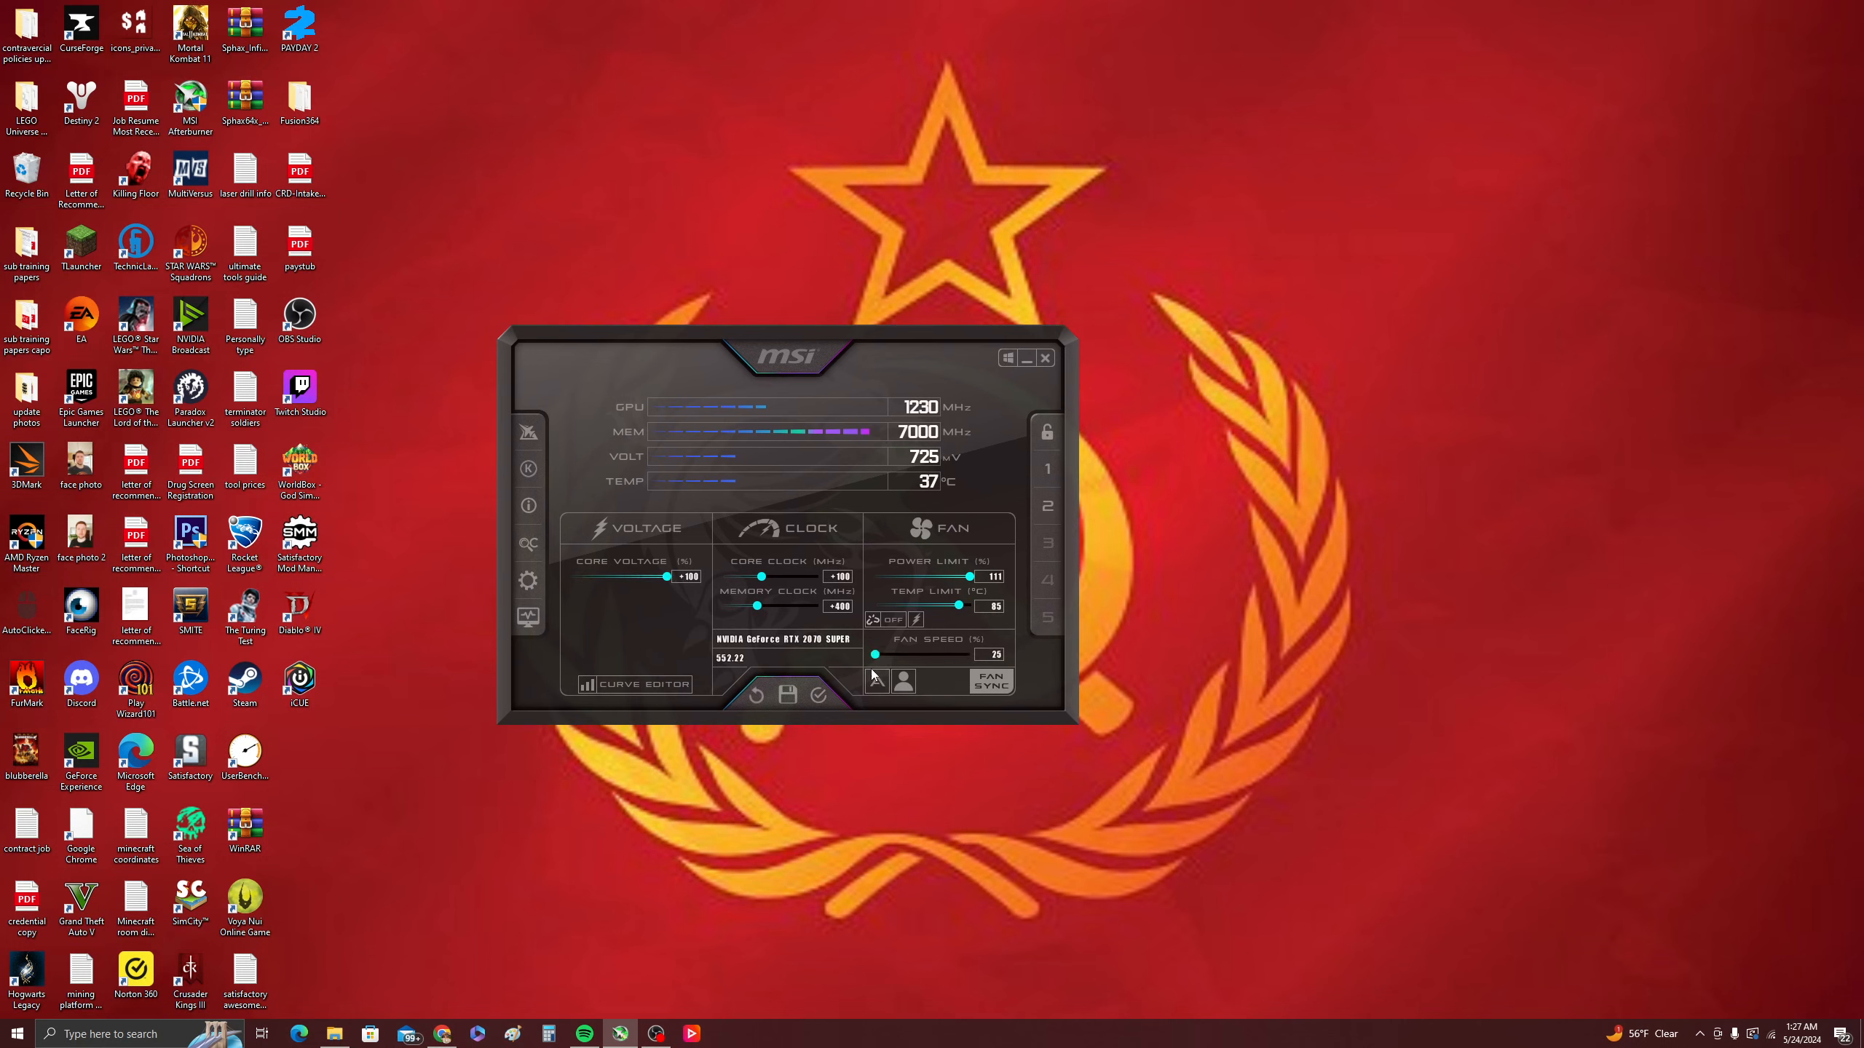
{"action": "left_click_drag", "start_coordinate": [875, 653], "coordinate": [969, 654]}
{"action": "left_click", "coordinate": [816, 695]}
- Save the applied overclock to a profile slot, switch between slots 2 and 3, and load saved profile 1
{"action": "left_click", "coordinate": [787, 694]}
{"action": "left_click", "coordinate": [1055, 543]}
{"action": "left_click", "coordinate": [1054, 509]}
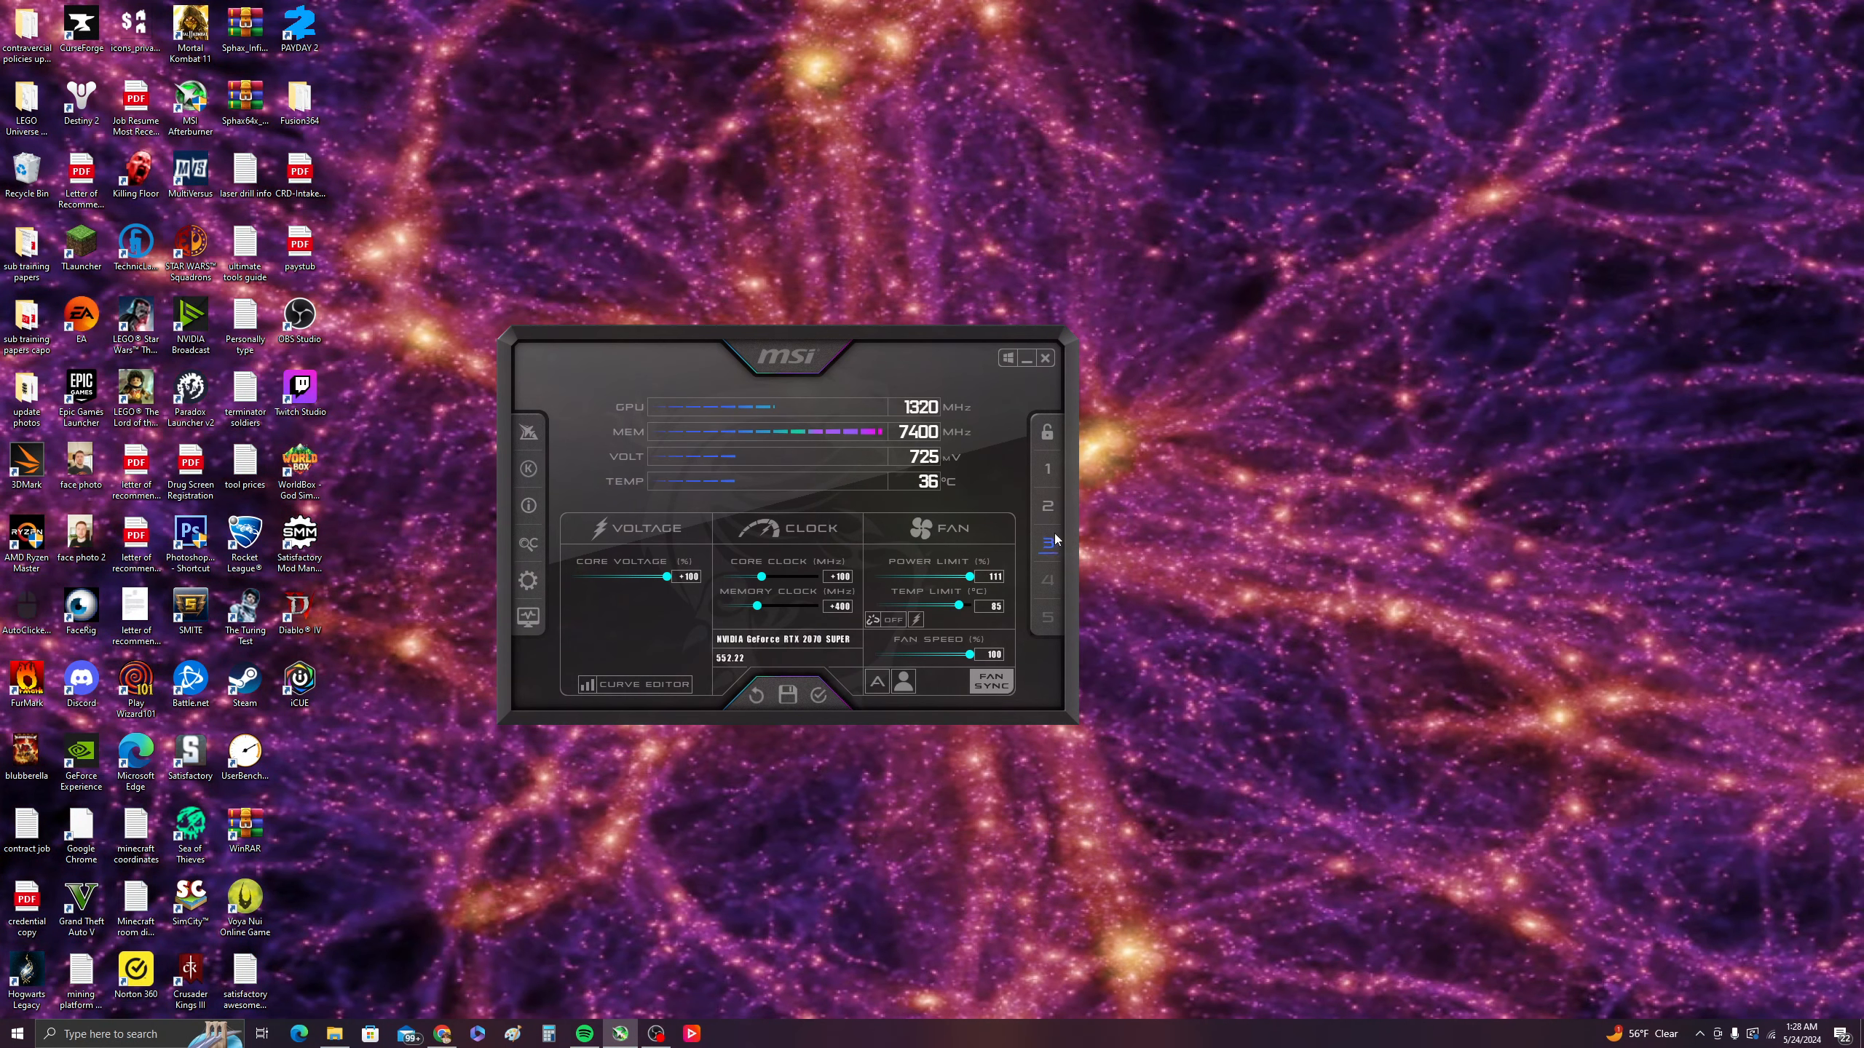
{"action": "left_click", "coordinate": [1050, 545]}
{"action": "left_click", "coordinate": [1050, 512]}
{"action": "left_click", "coordinate": [1050, 540]}
{"action": "left_click", "coordinate": [1051, 513]}
{"action": "left_click", "coordinate": [1047, 470]}
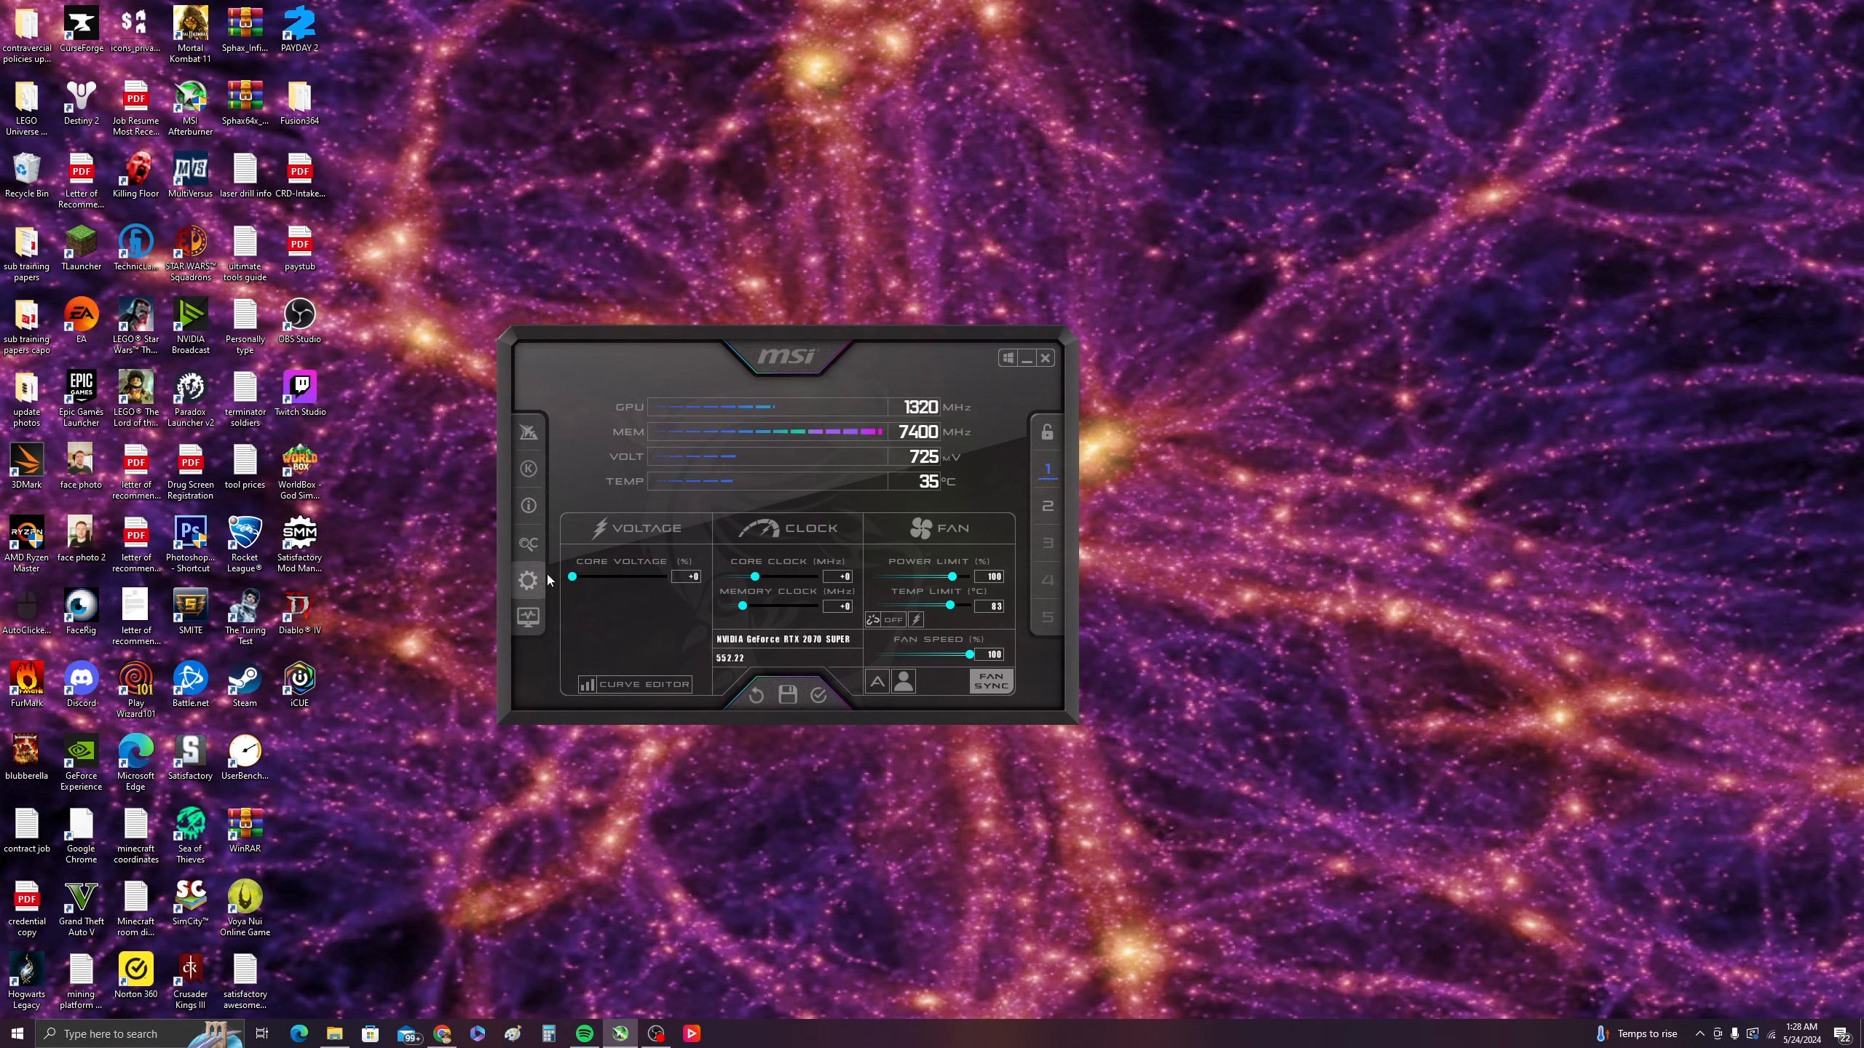
- Open the user interface properties and list the available skins
{"action": "left_click_drag", "start_coordinate": [843, 357], "coordinate": [961, 381]}
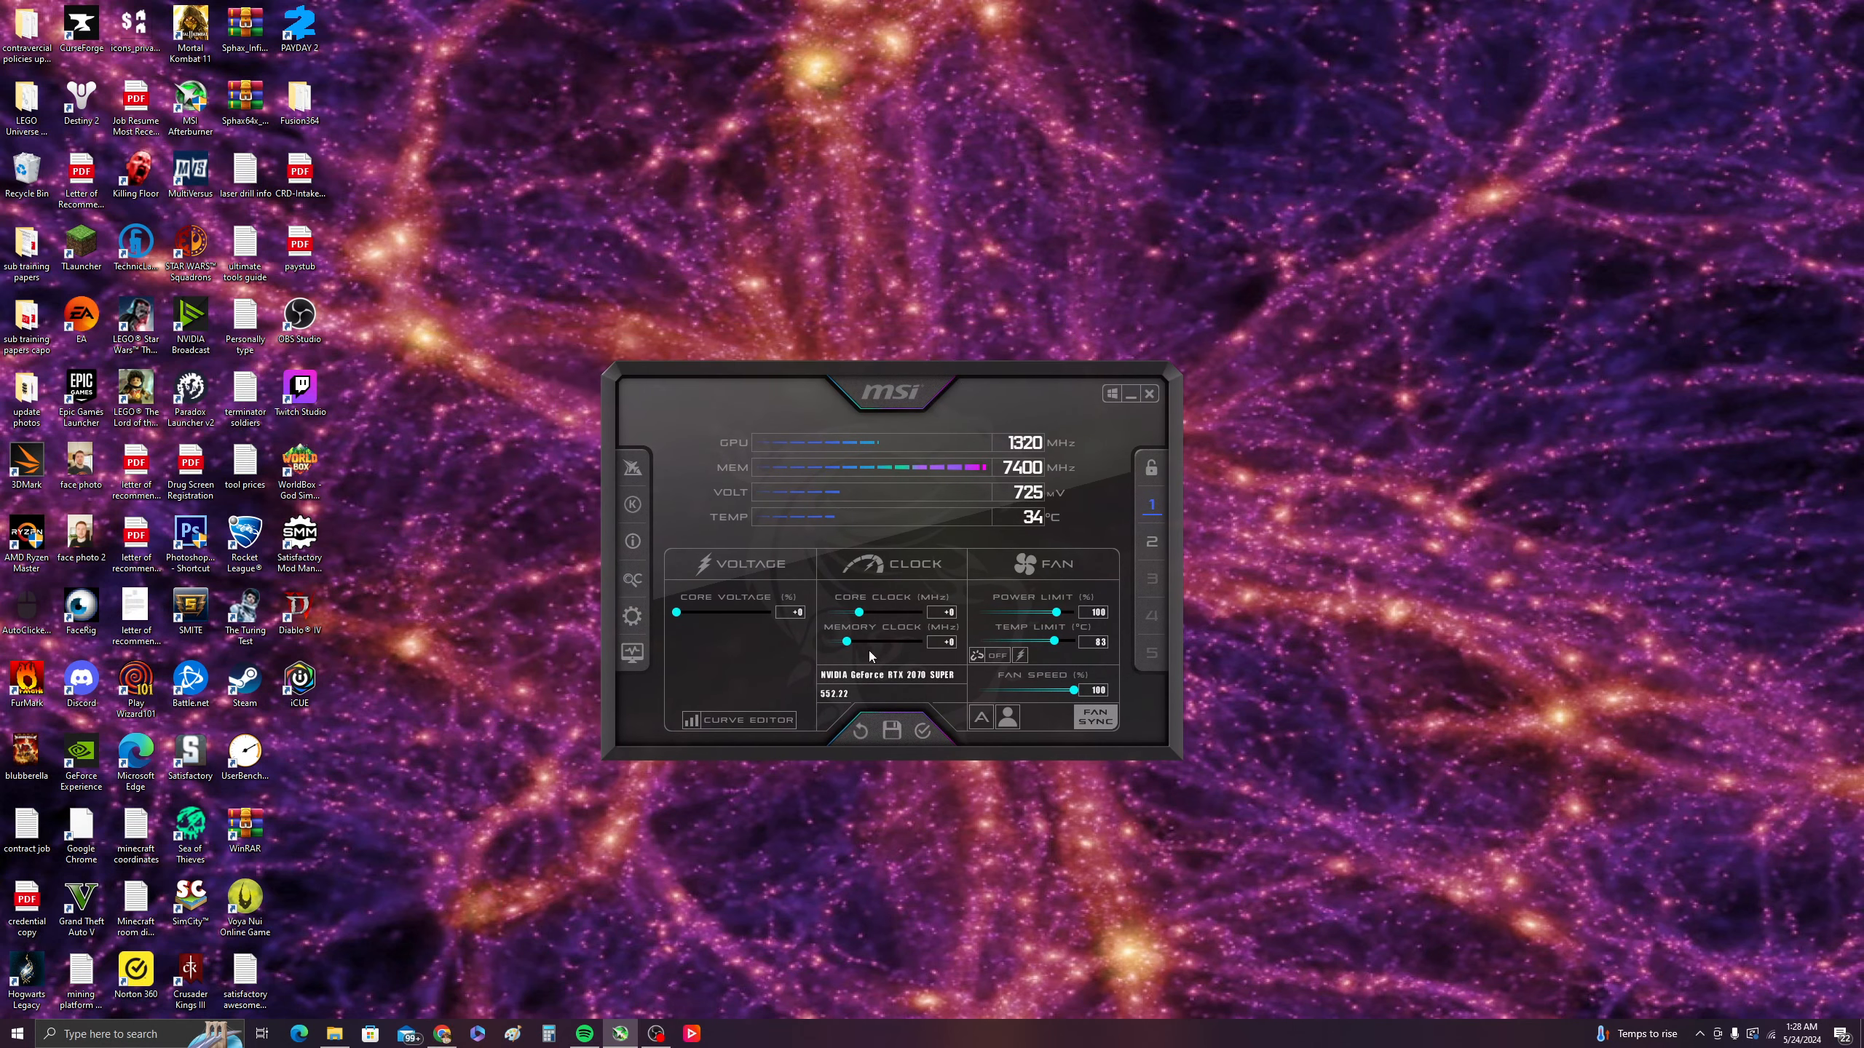
{"action": "left_click", "coordinate": [623, 621]}
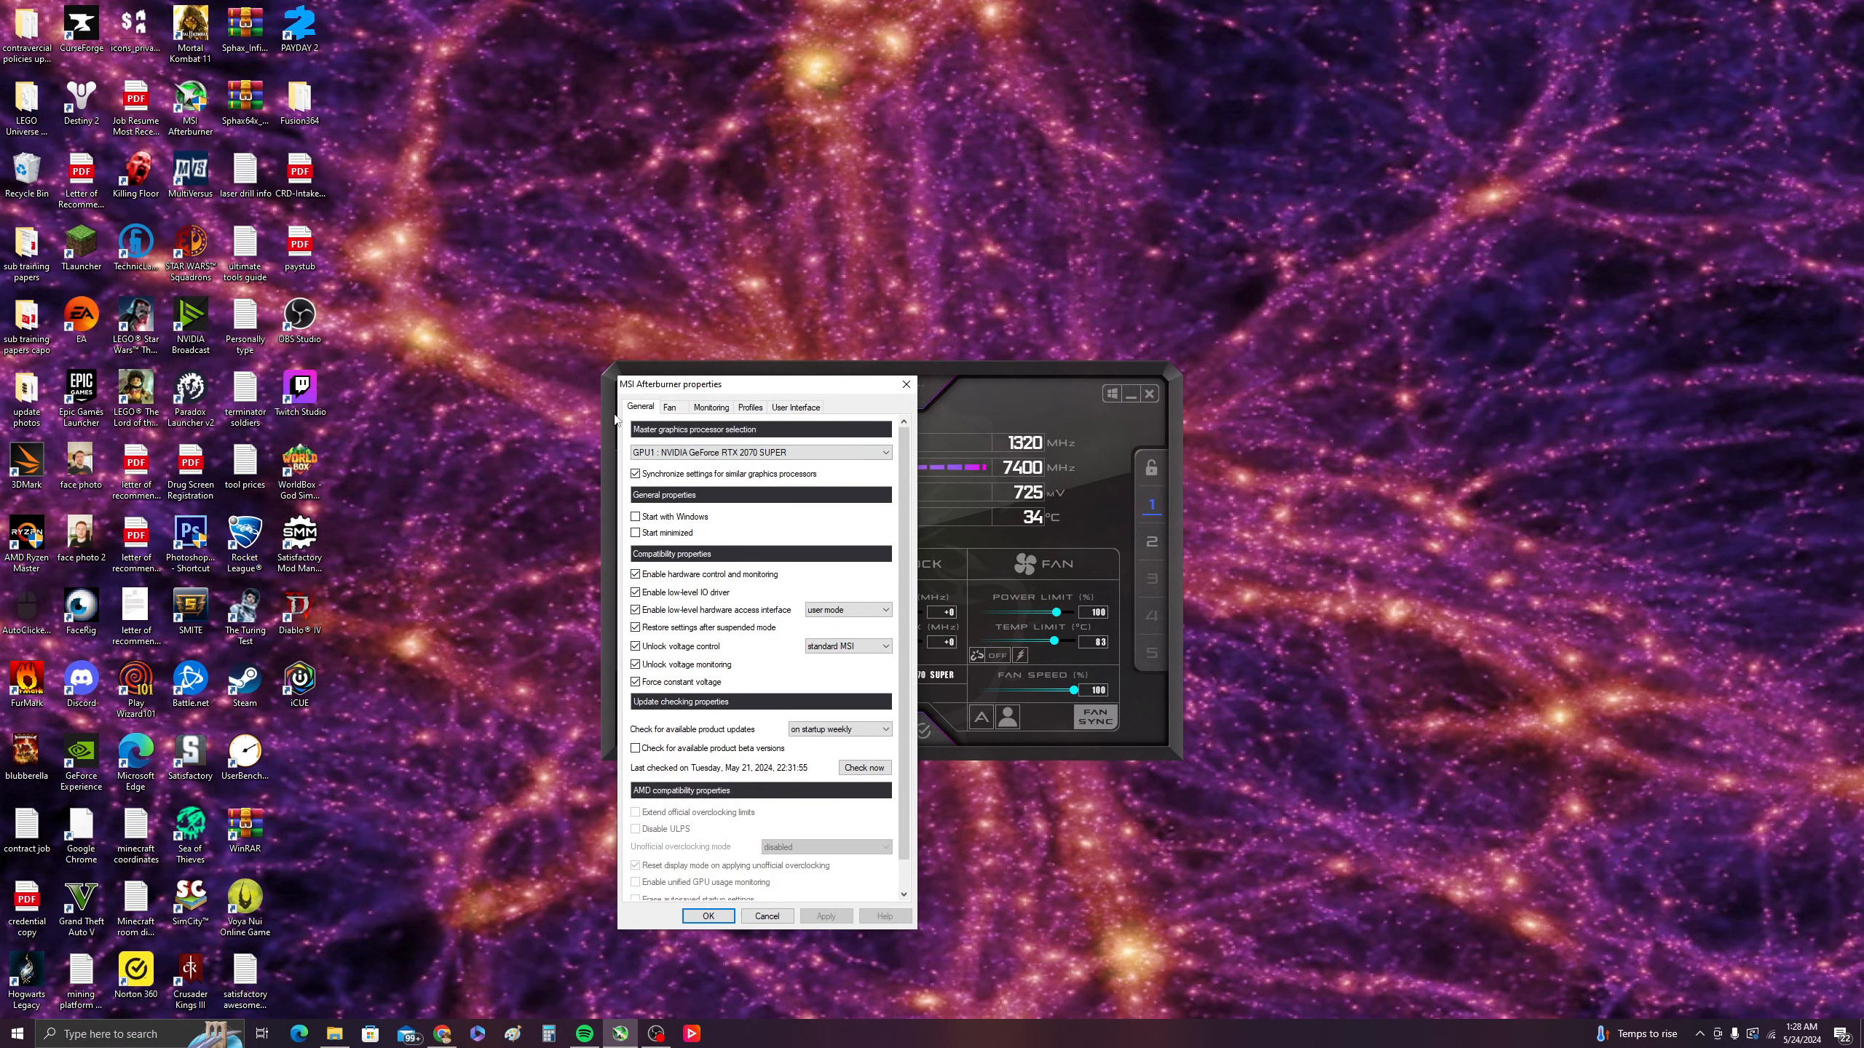
{"action": "left_click", "coordinate": [794, 410]}
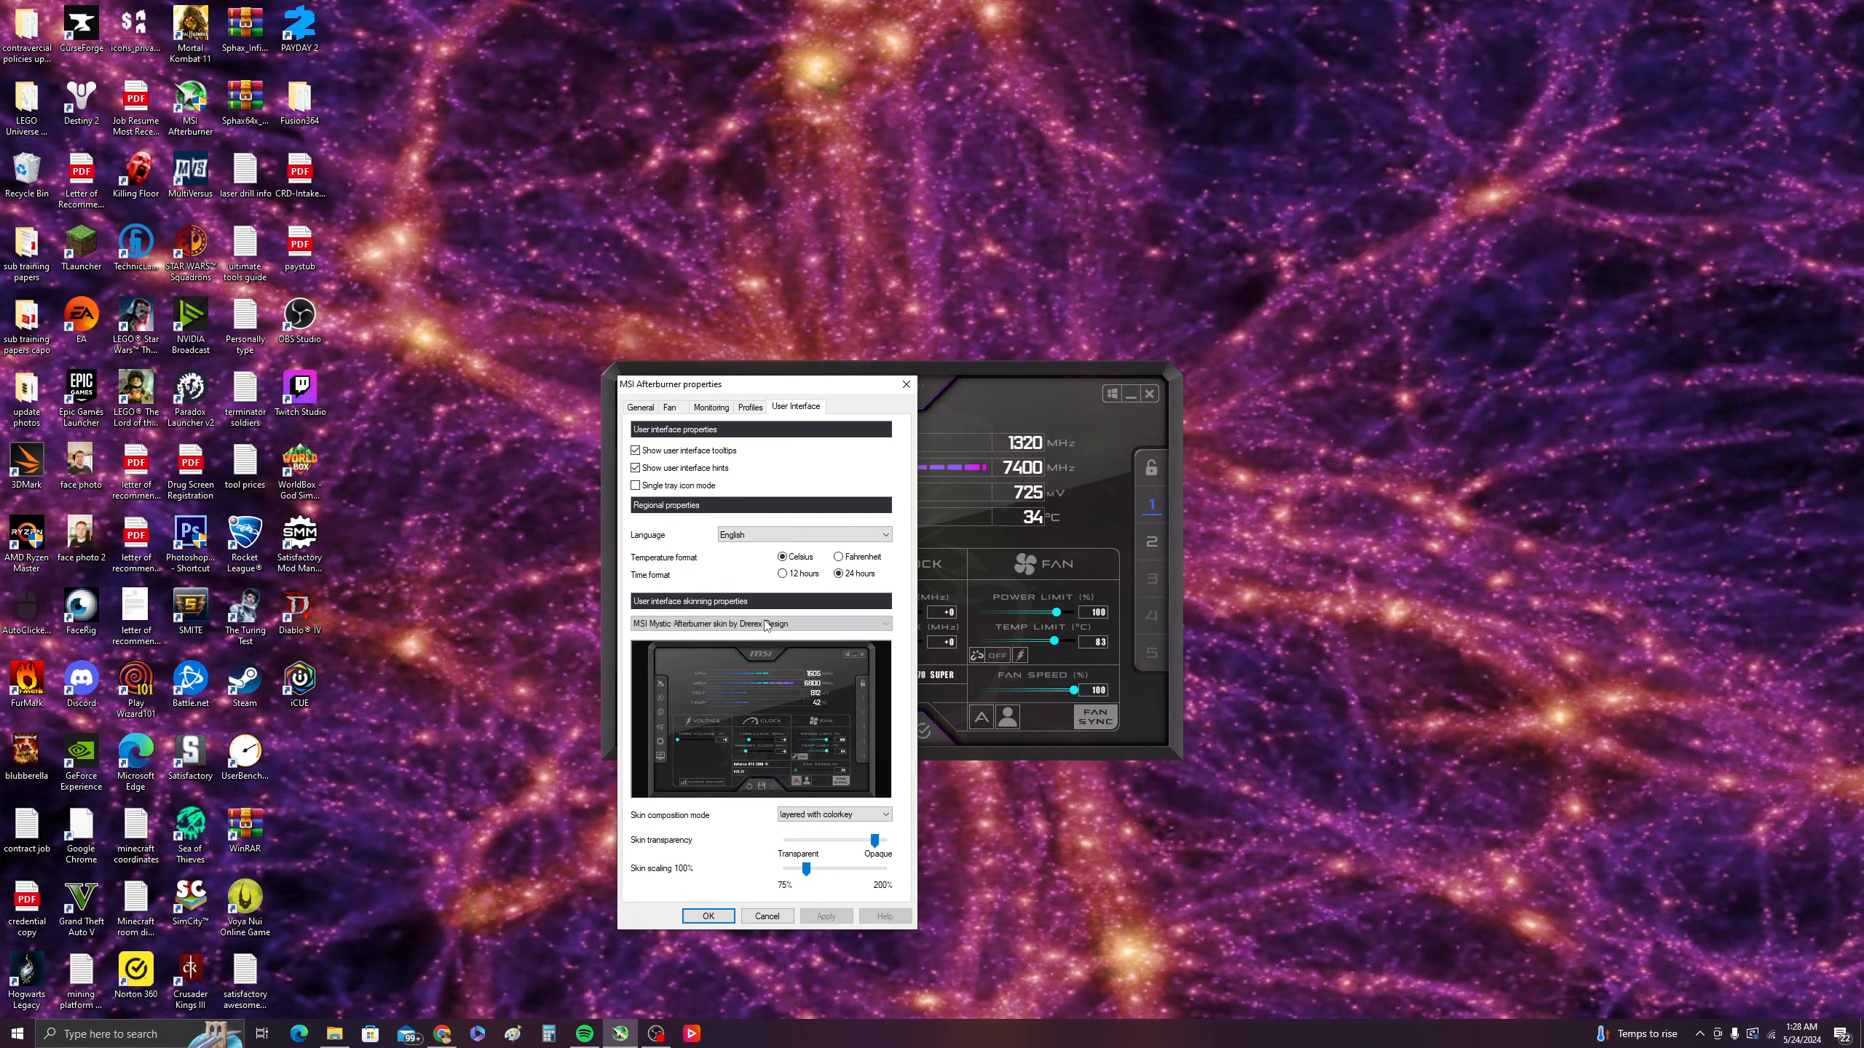
{"action": "left_click", "coordinate": [875, 625]}
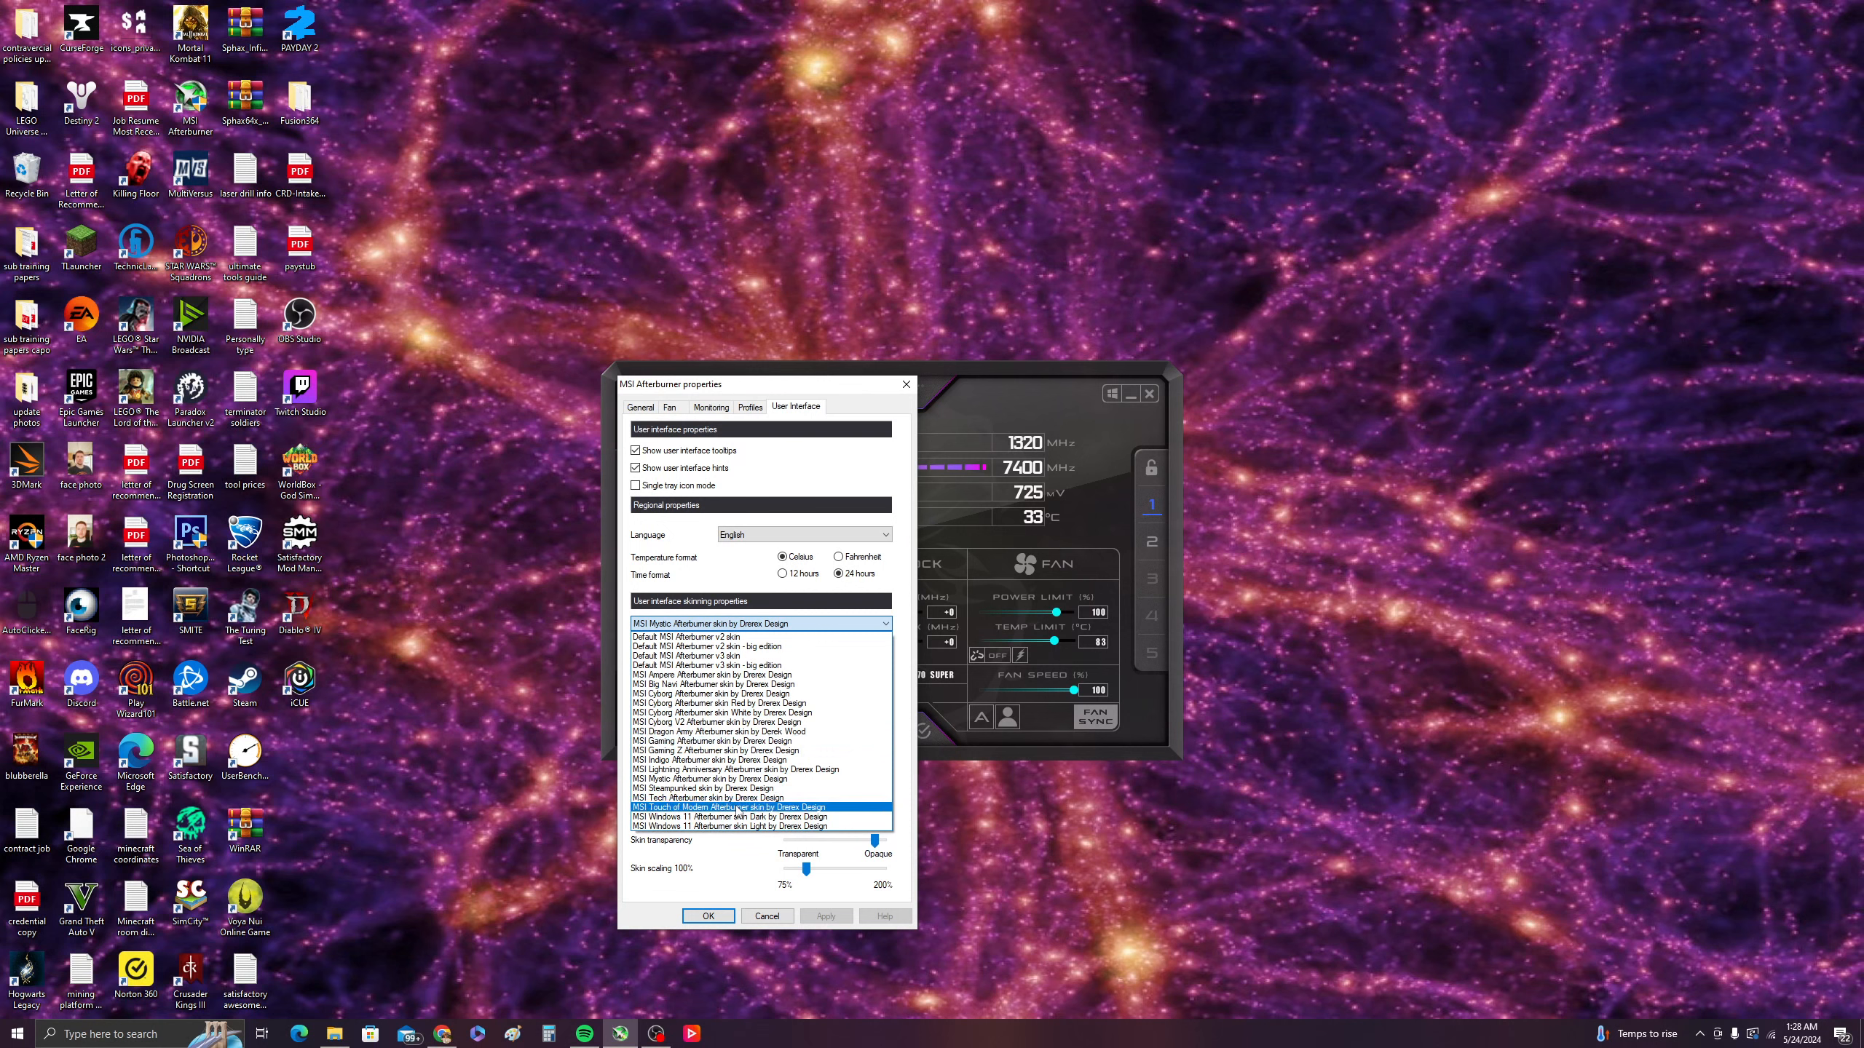
- Preview the default v2 and v3 skins, apply the MSI Ampere skin, and move the properties window clear of the main window
{"action": "left_click", "coordinate": [766, 636]}
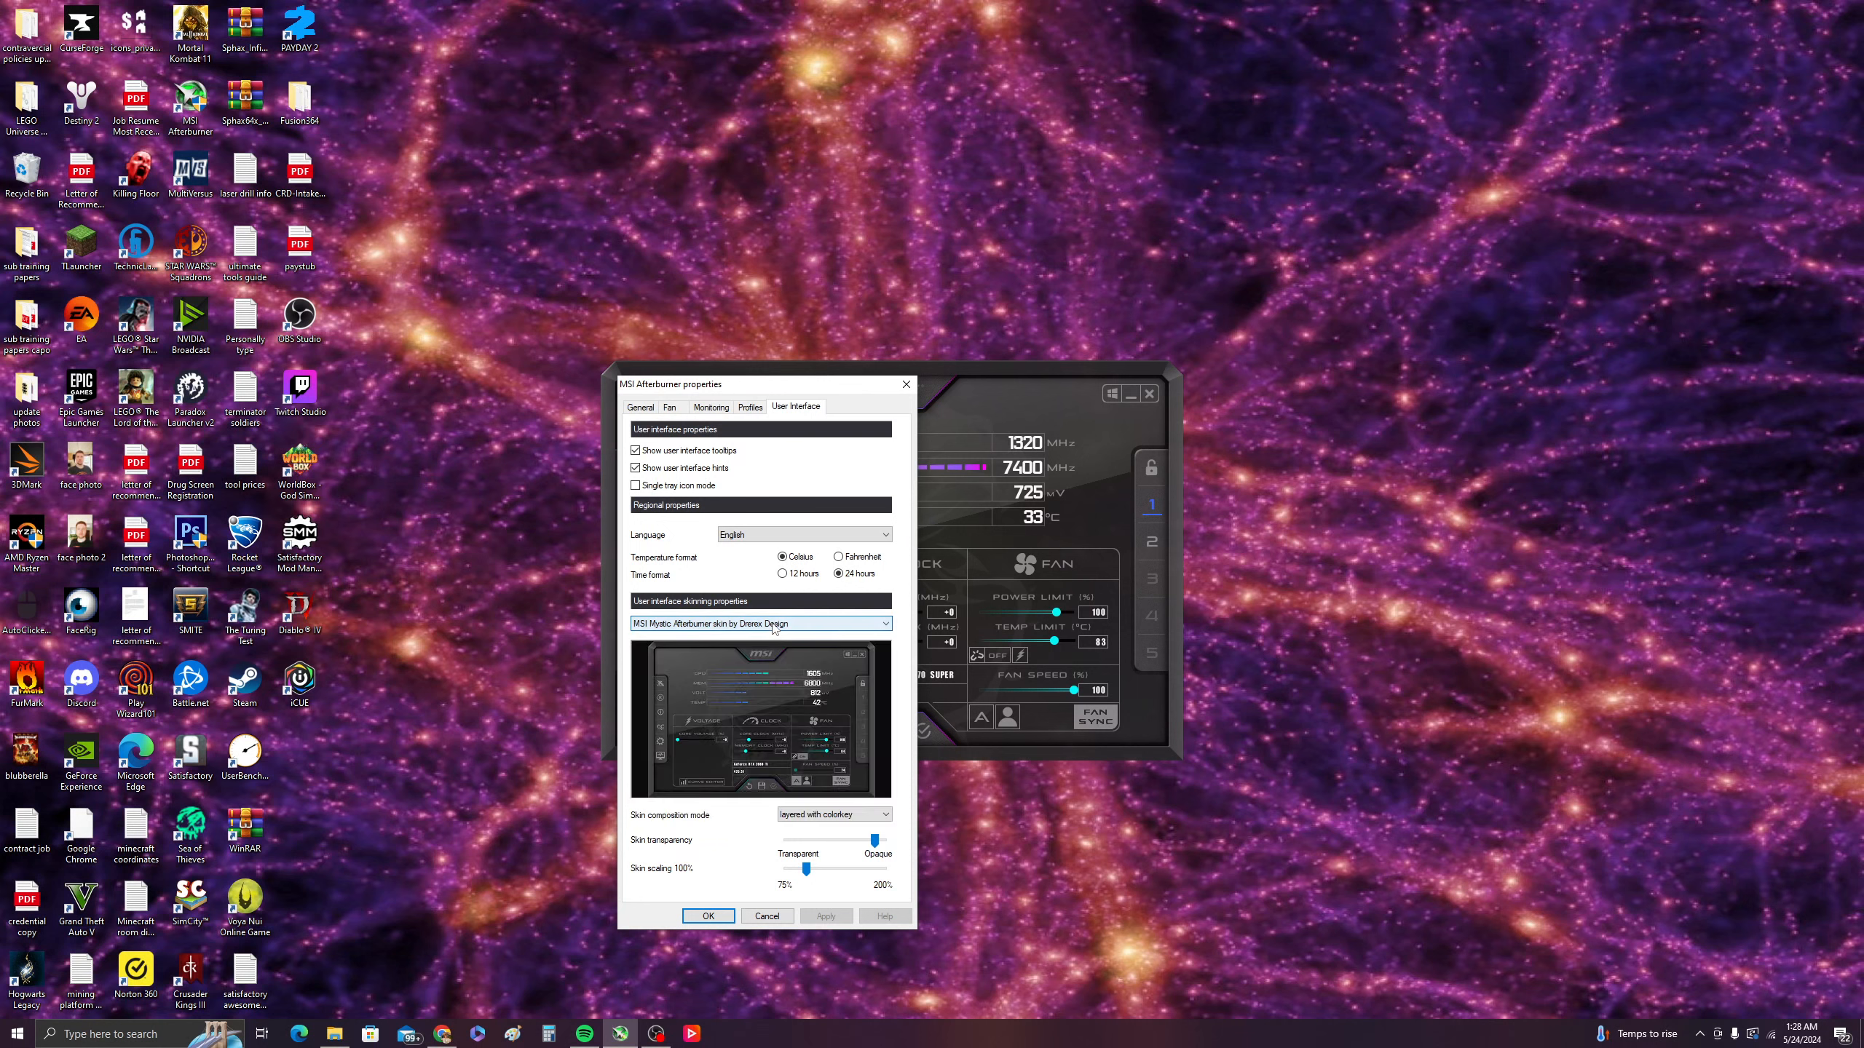
{"action": "left_click", "coordinate": [775, 624]}
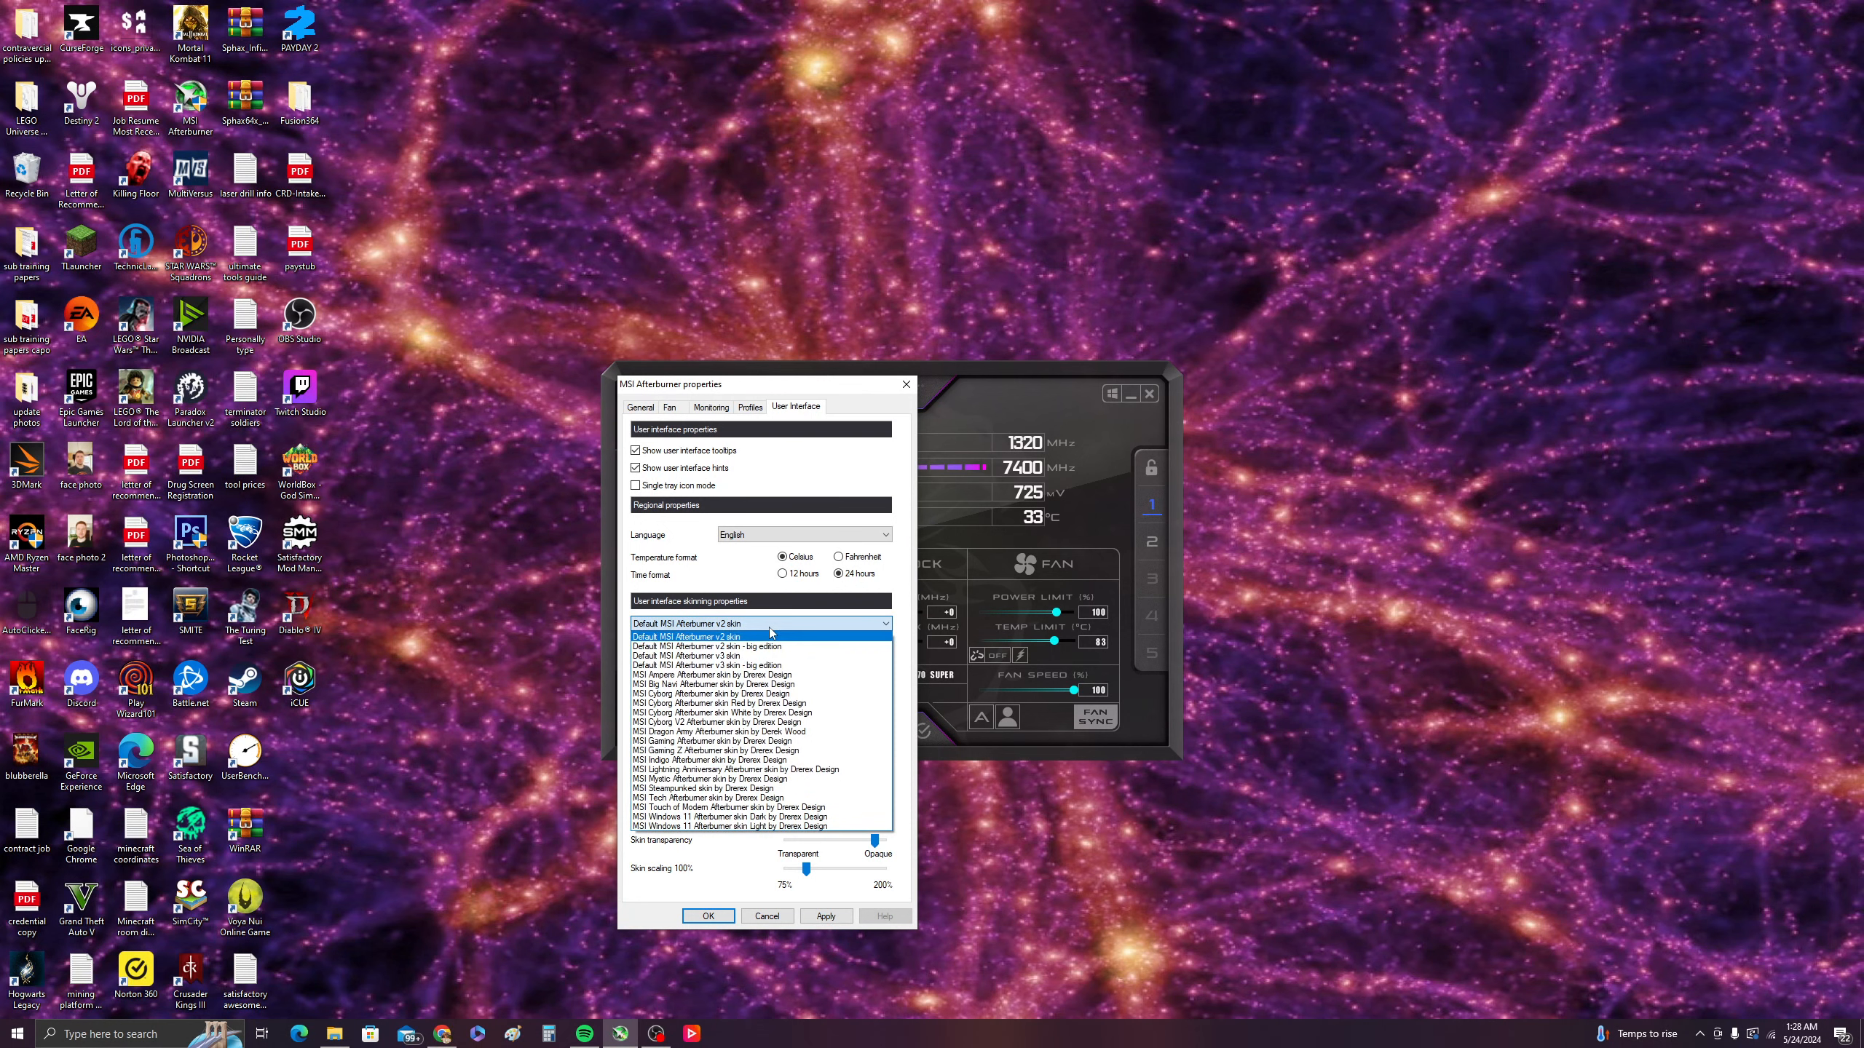
{"action": "left_click", "coordinate": [754, 646]}
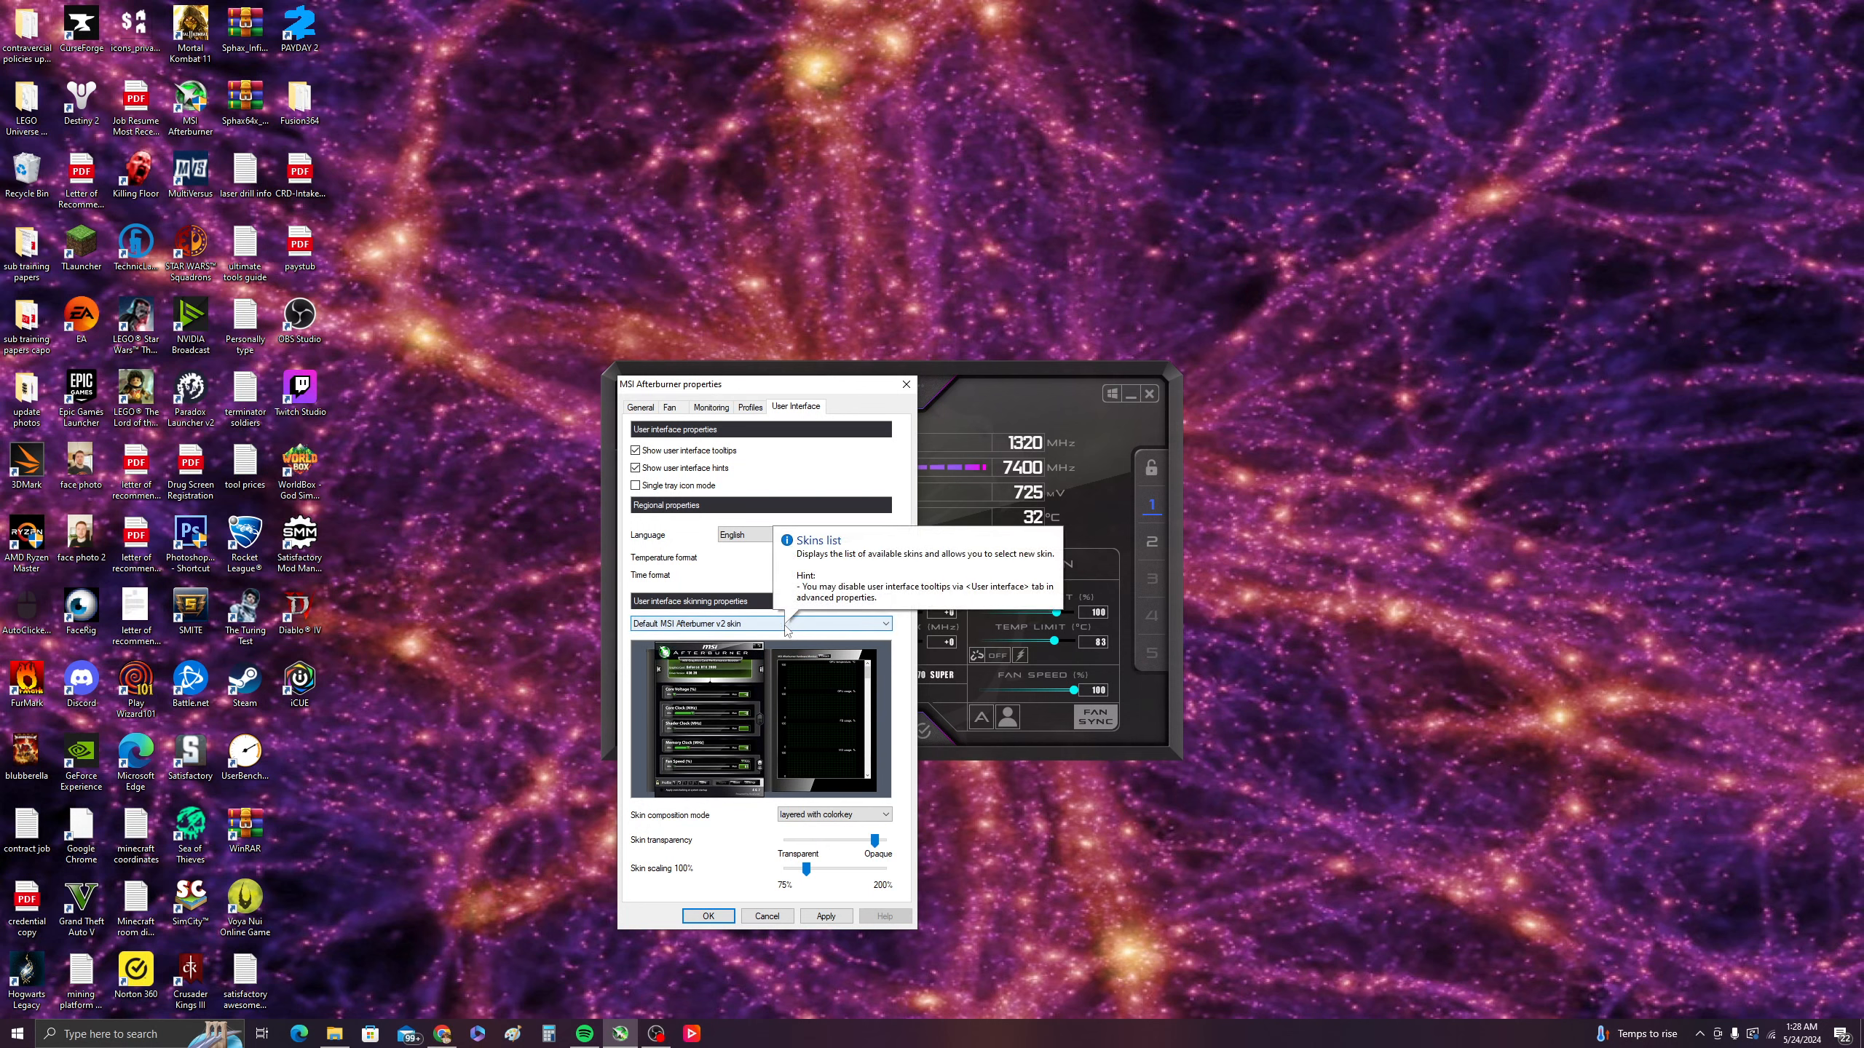
{"action": "scroll", "coordinate": [788, 628], "scroll_direction": "down", "scroll_amount": 1}
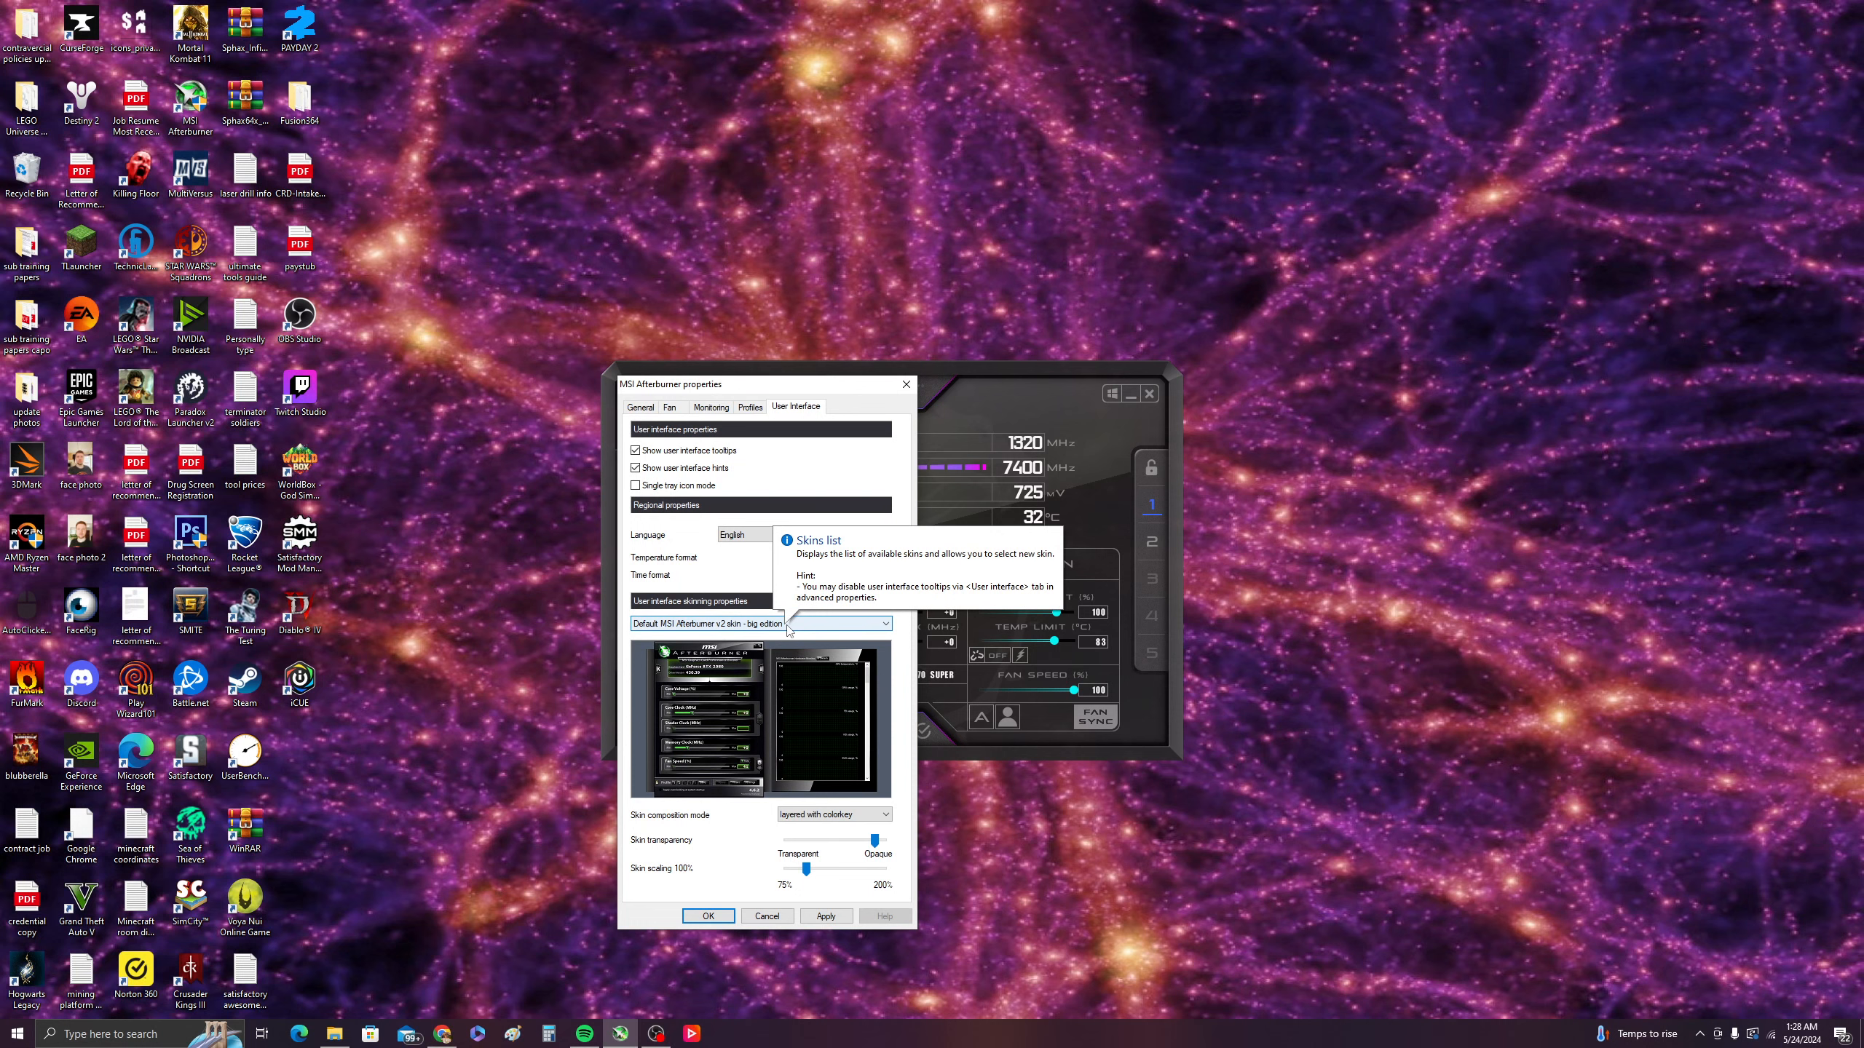
{"action": "scroll", "coordinate": [788, 629], "scroll_direction": "down", "scroll_amount": 1}
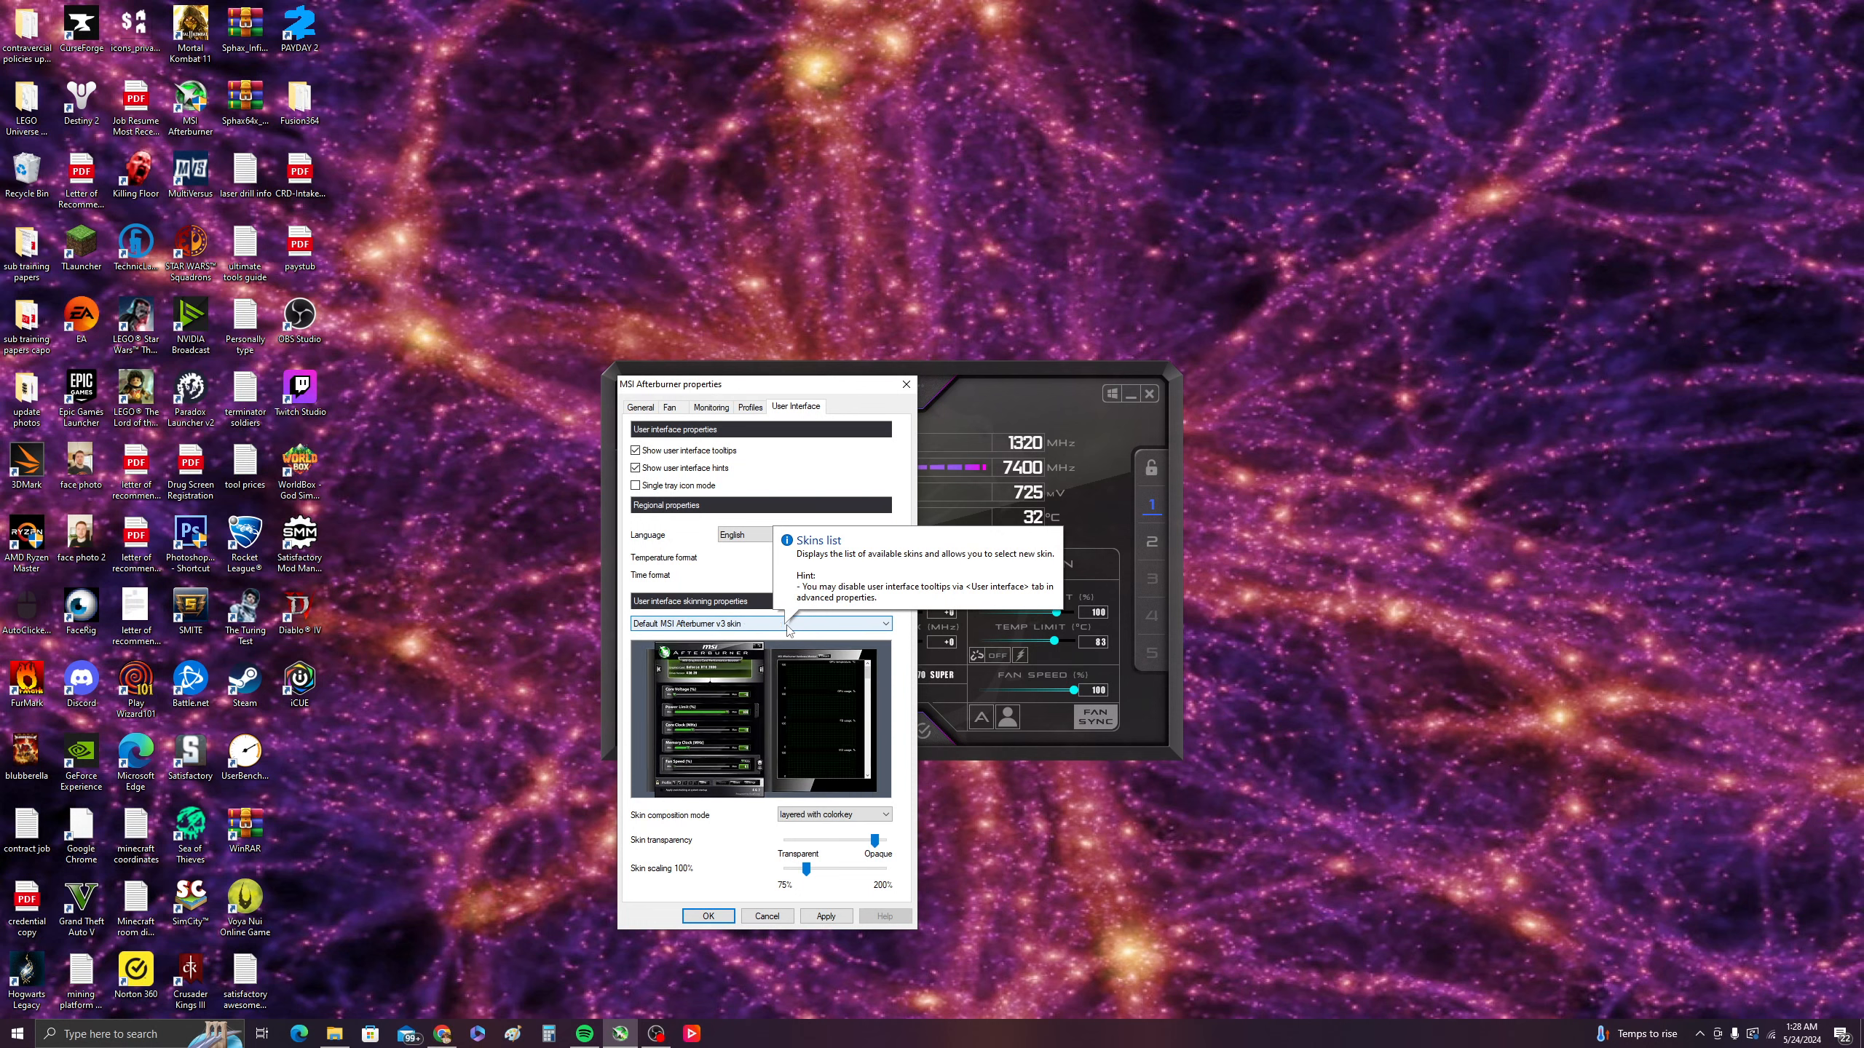
{"action": "scroll", "coordinate": [788, 628], "scroll_direction": "down", "scroll_amount": 1}
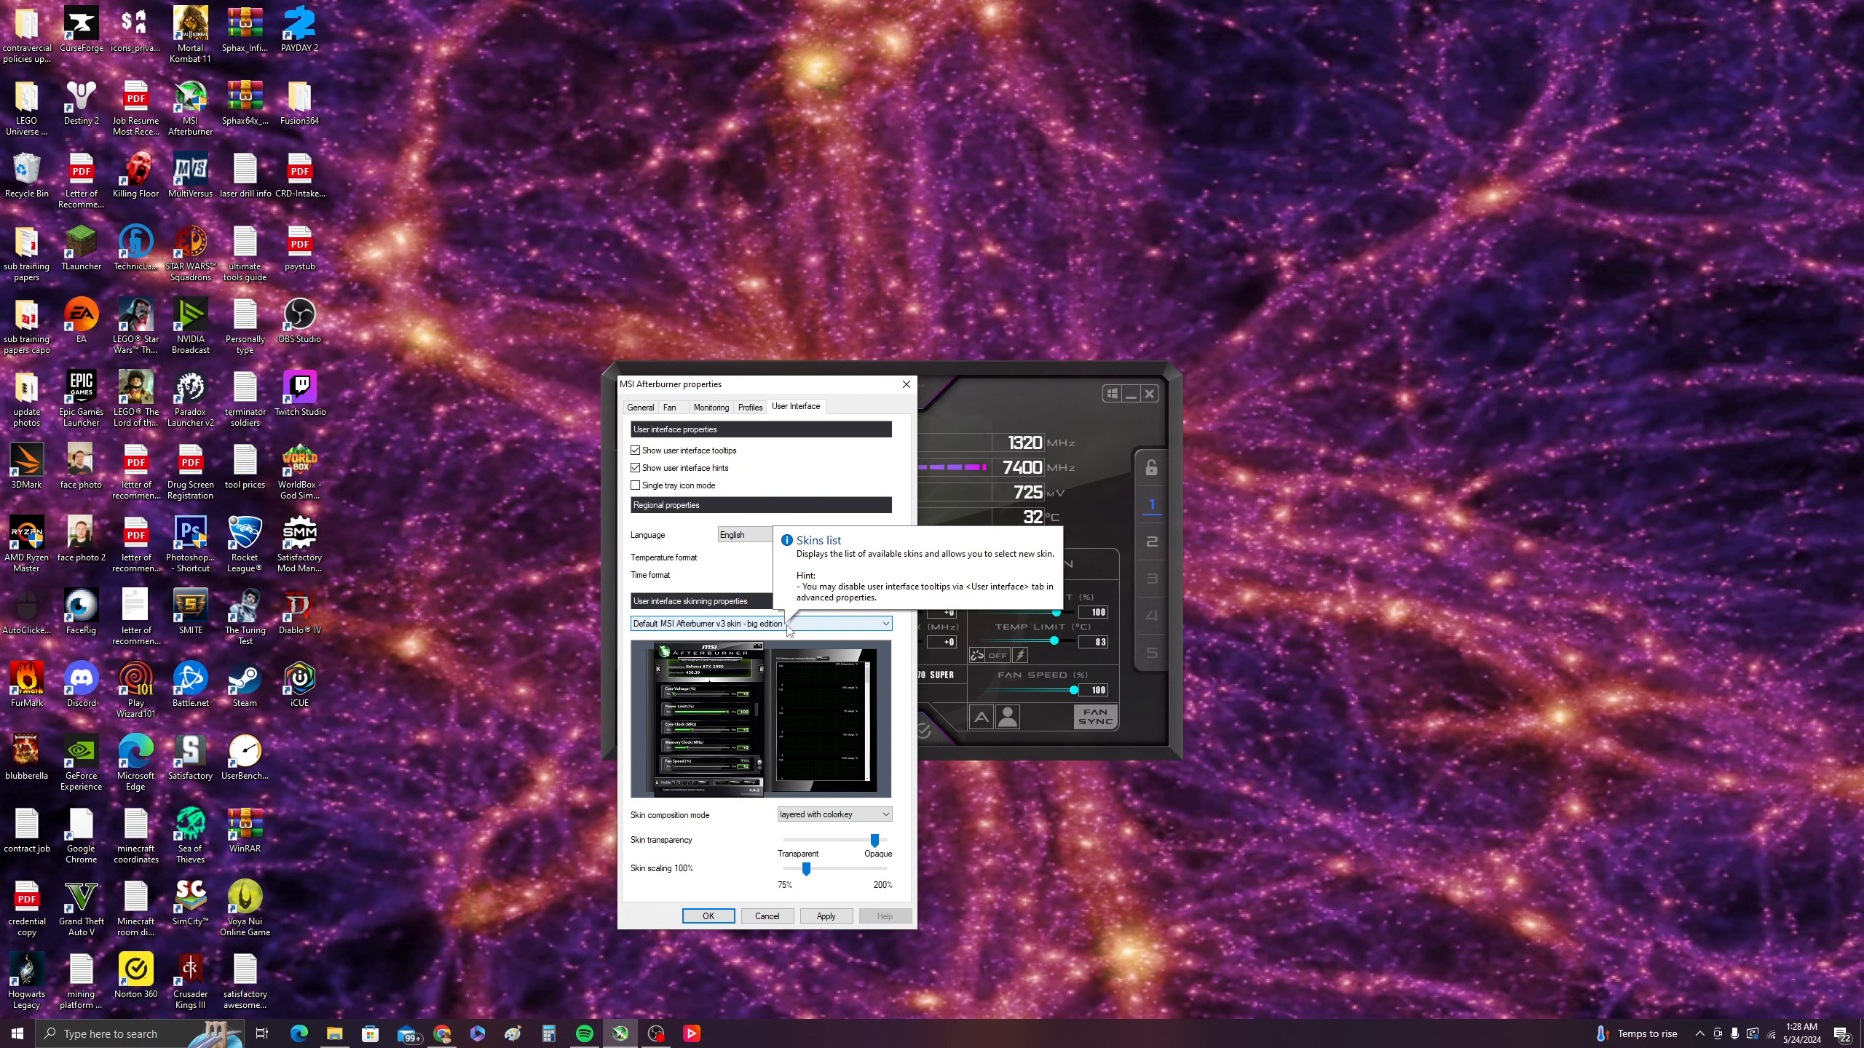
{"action": "scroll", "coordinate": [790, 626], "scroll_direction": "down", "scroll_amount": 1}
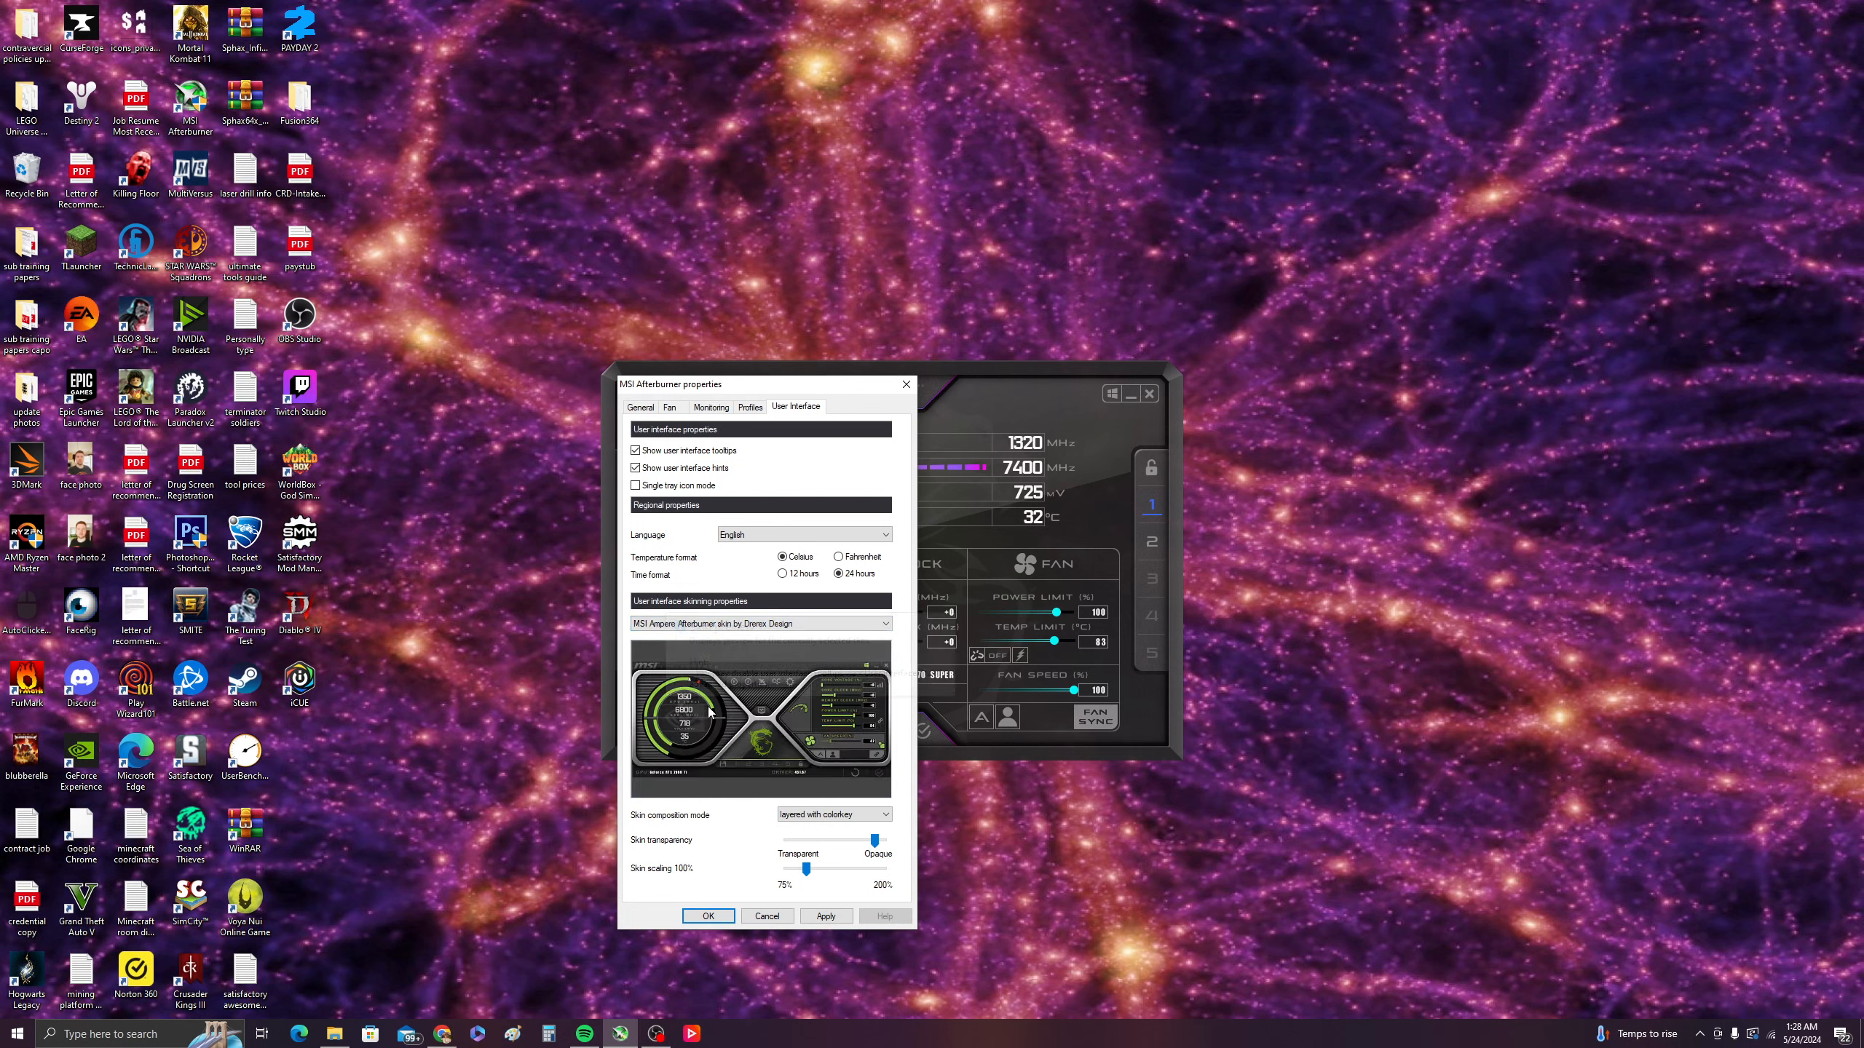
{"action": "left_click", "coordinate": [825, 916]}
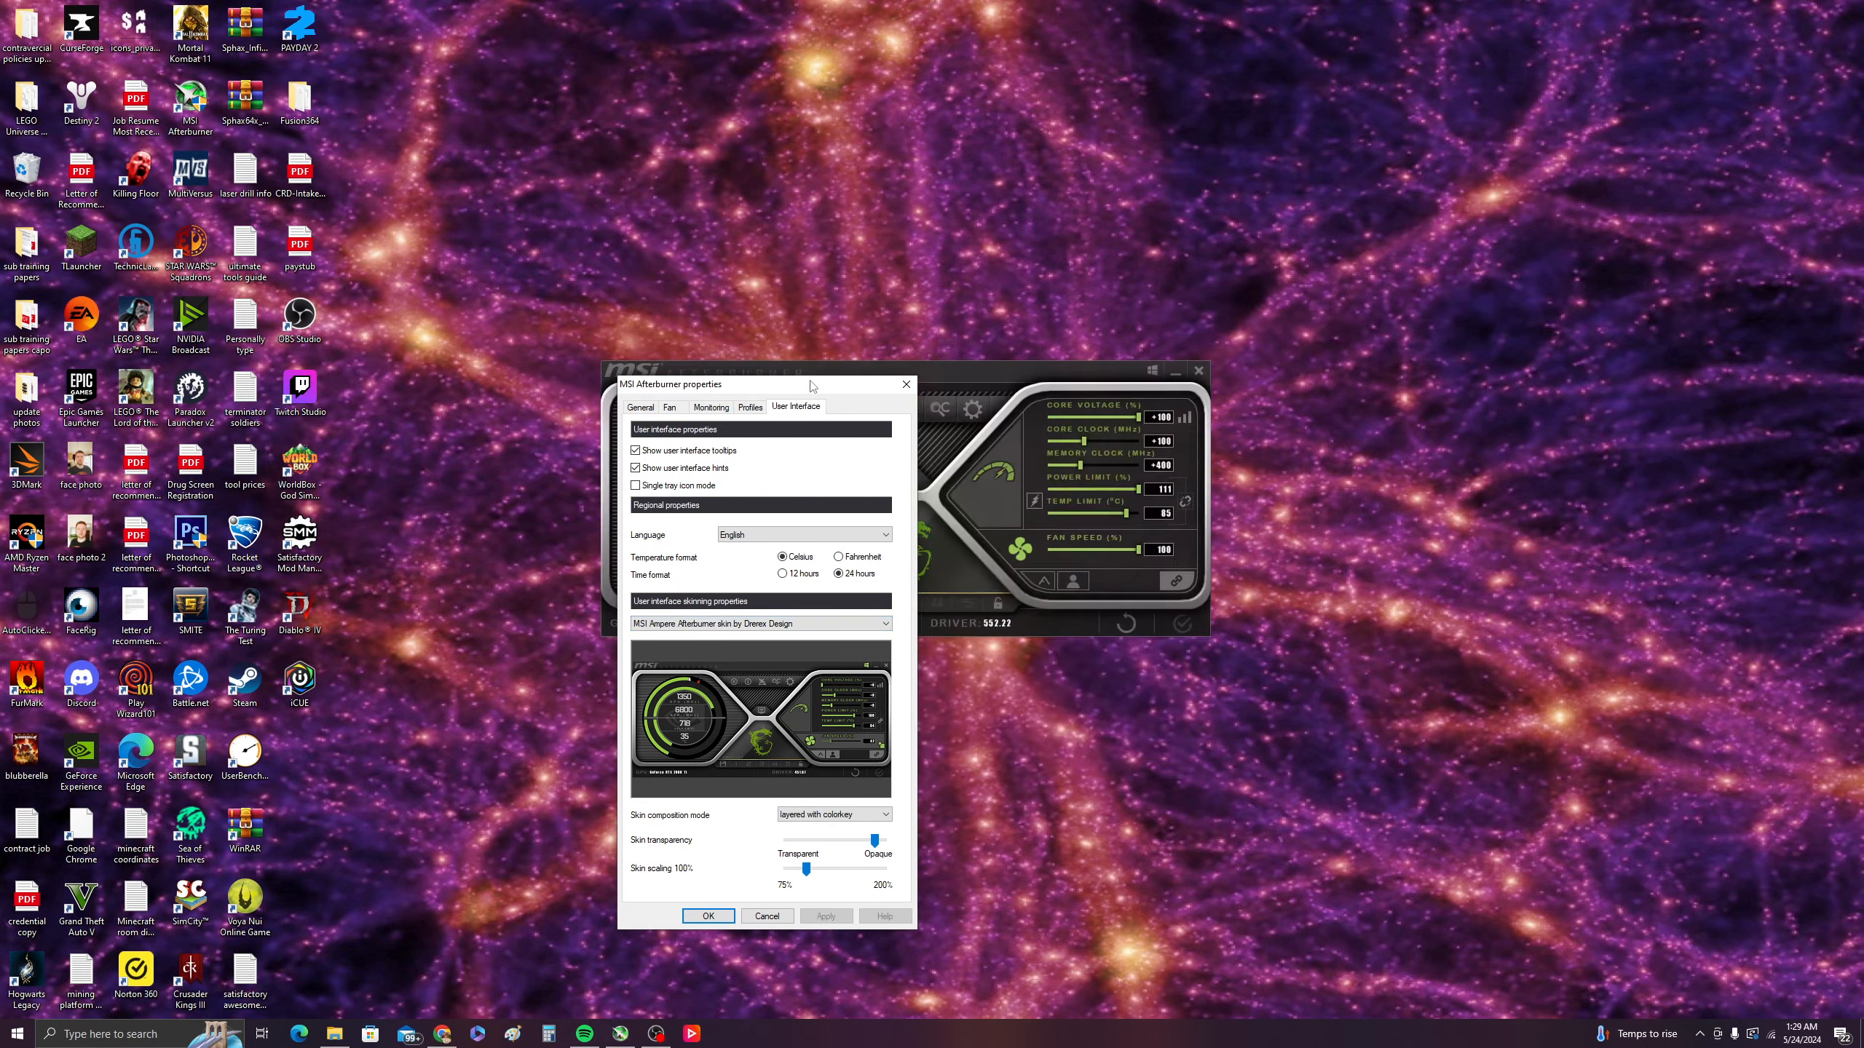
{"action": "left_click_drag", "start_coordinate": [815, 383], "coordinate": [458, 348]}
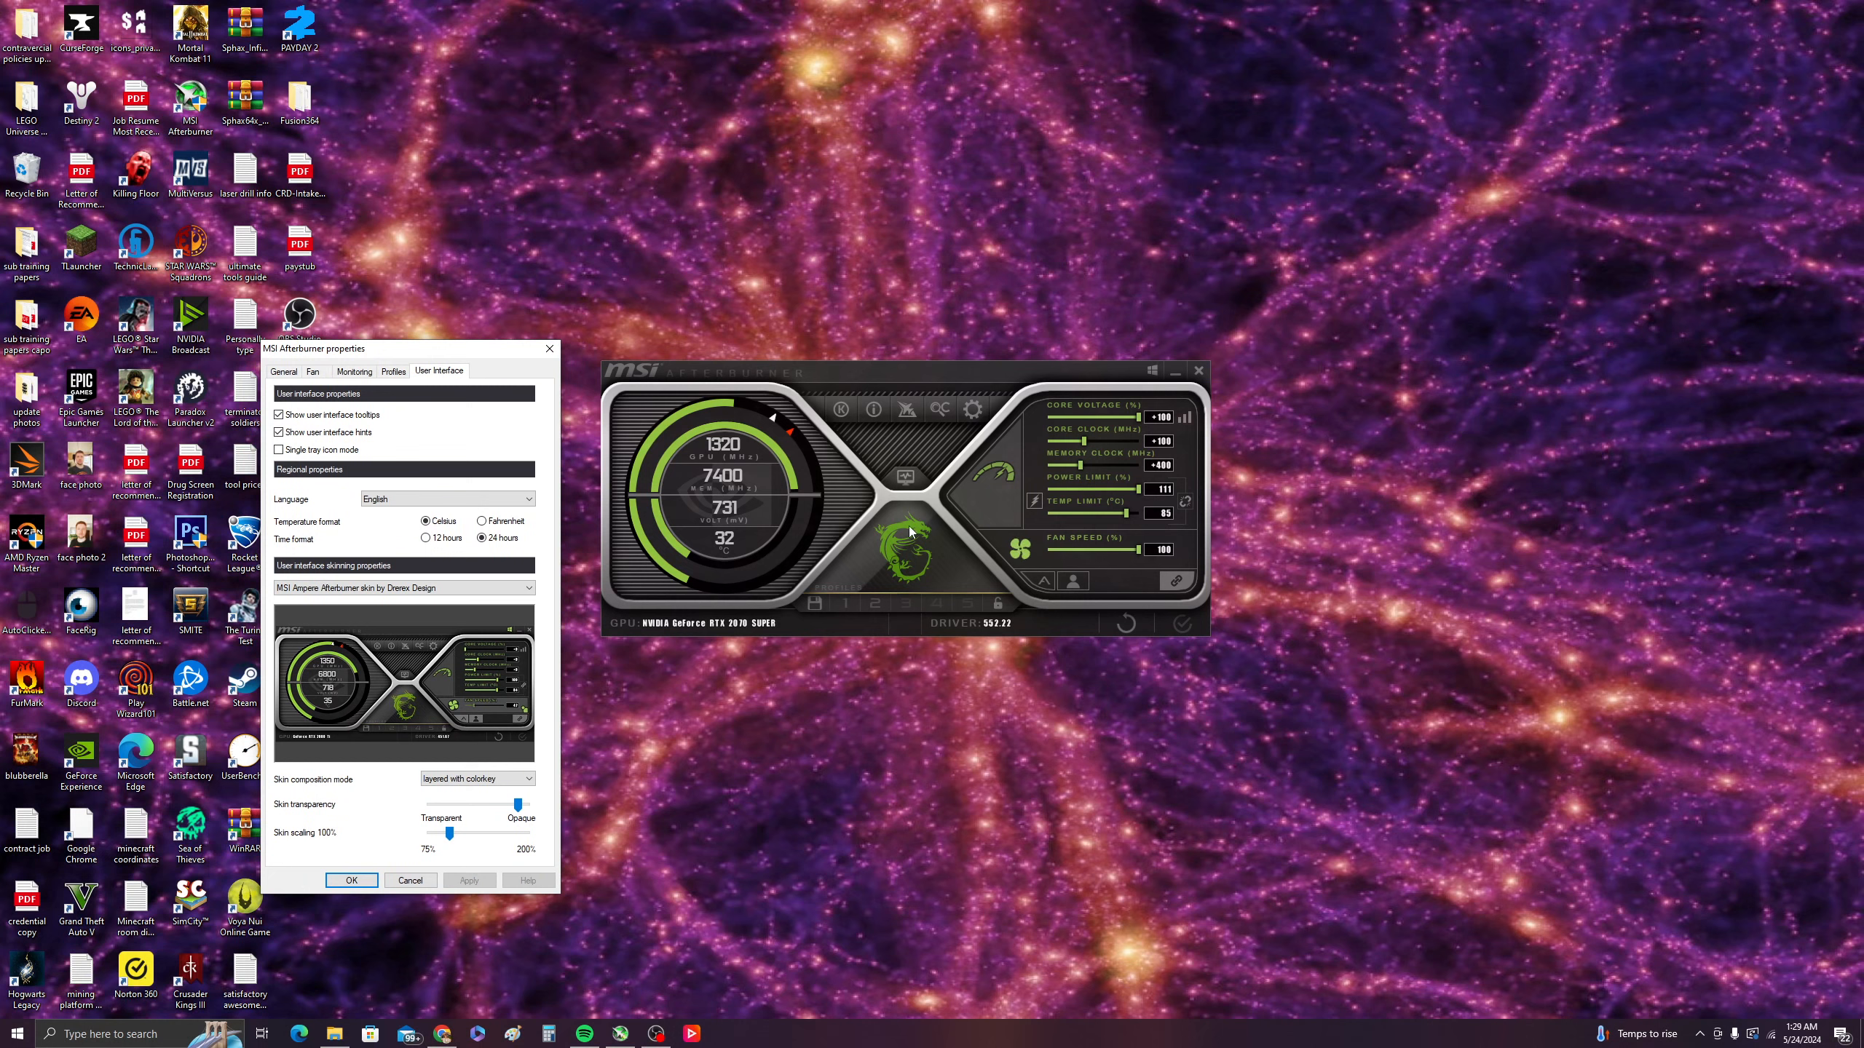
- Apply the MSI Big Navi skin, followed by the MSI Cyborg skin
{"action": "scroll", "coordinate": [428, 590], "scroll_direction": "down", "scroll_amount": 1}
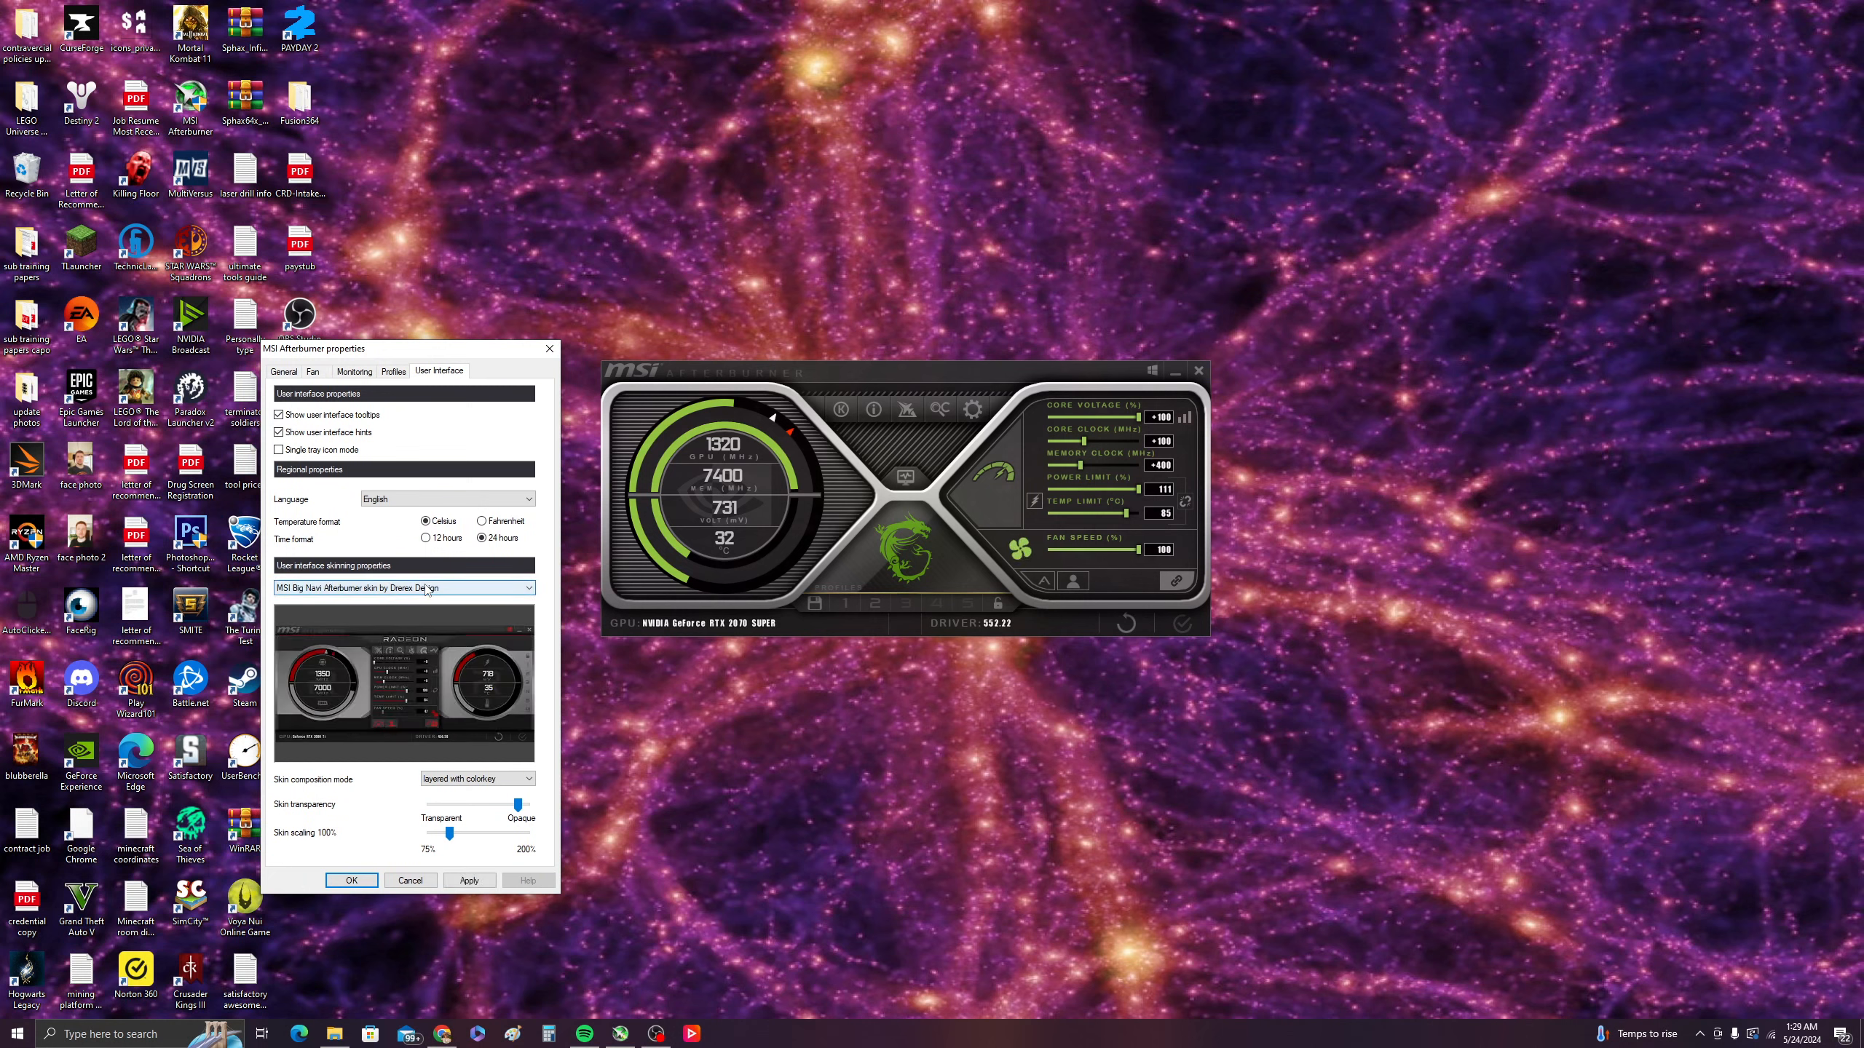
{"action": "left_click", "coordinate": [469, 880]}
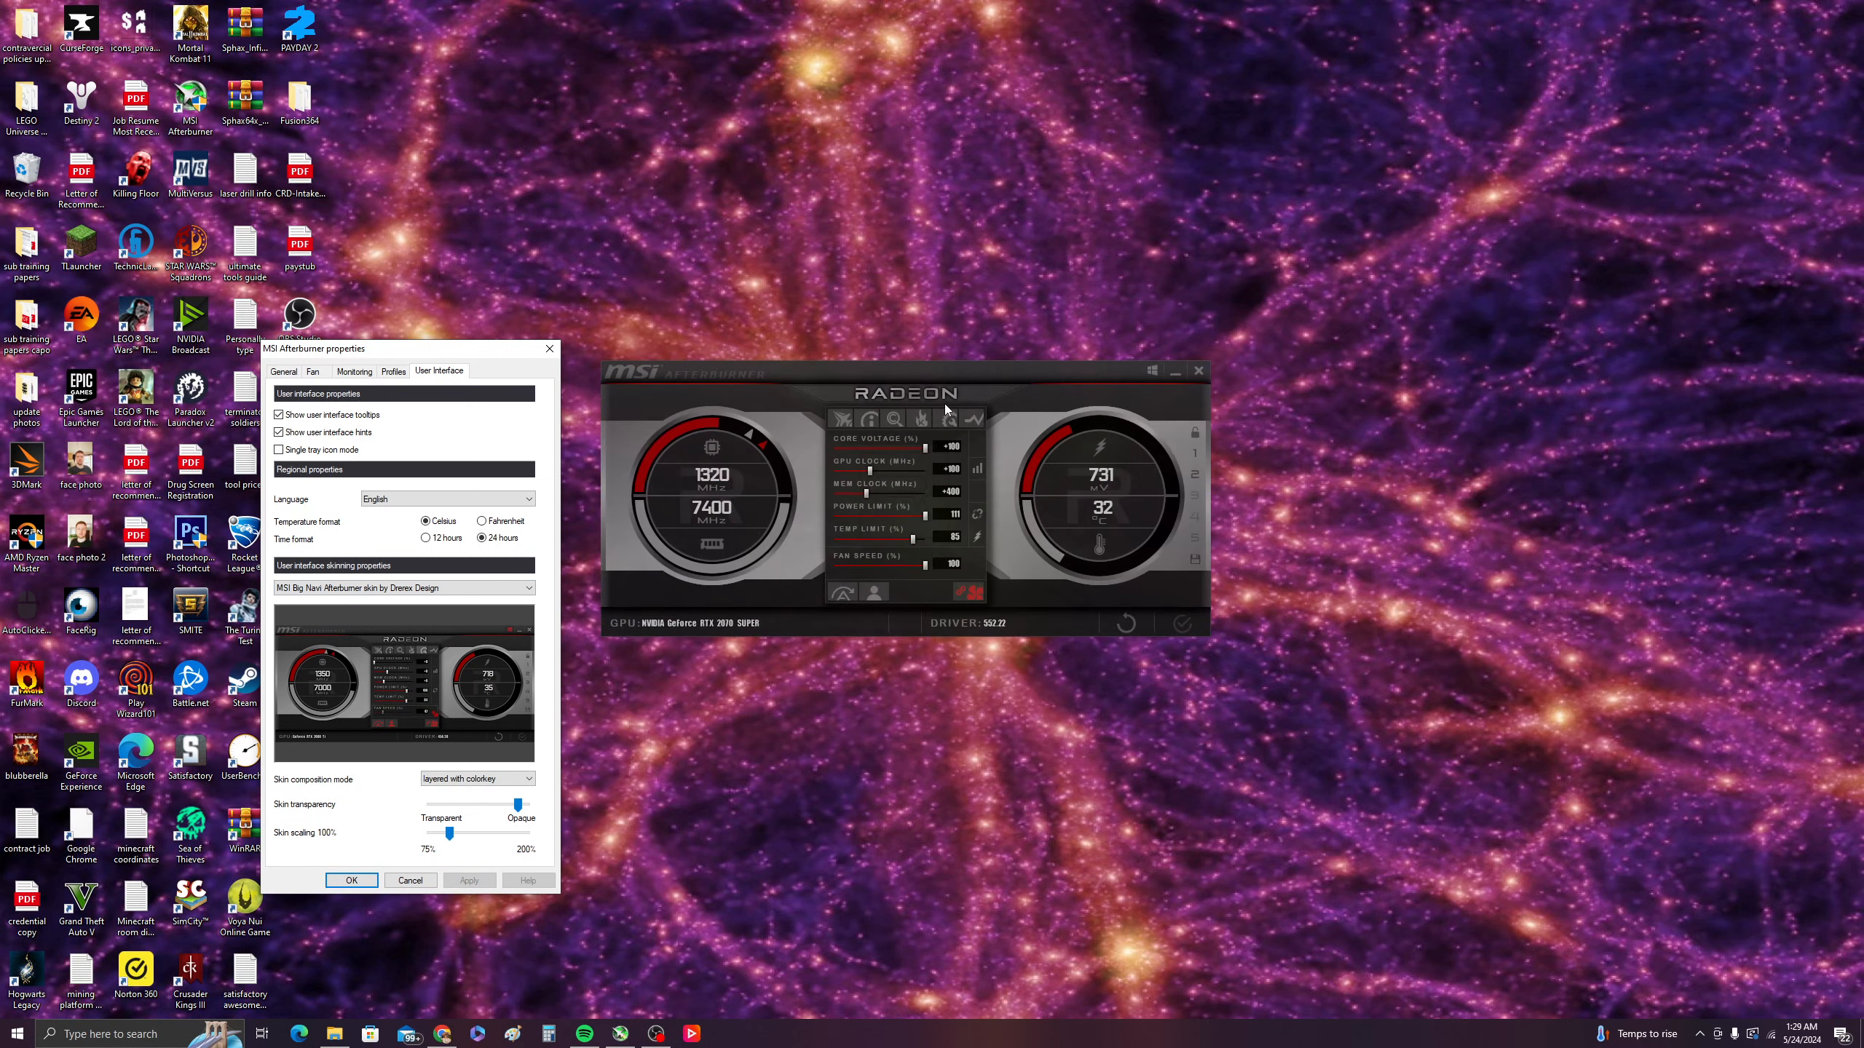
{"action": "scroll", "coordinate": [428, 588], "scroll_direction": "down", "scroll_amount": 1}
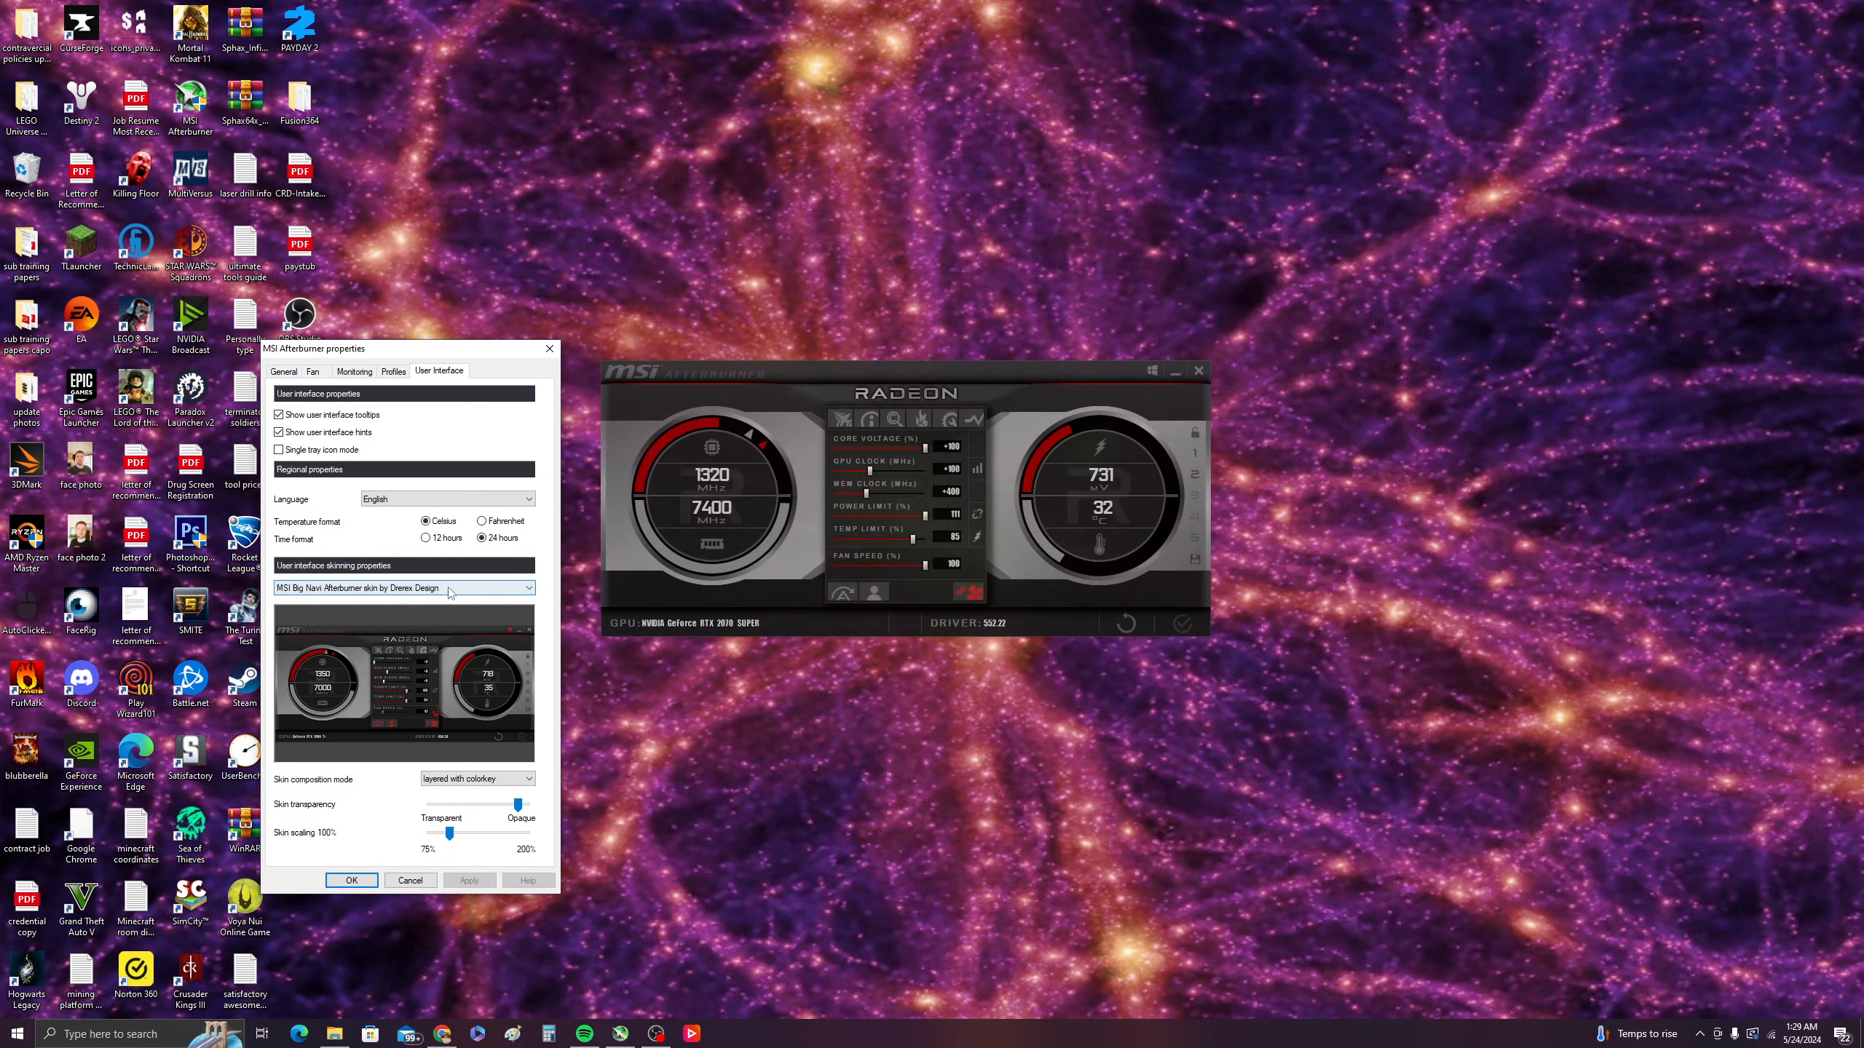
{"action": "left_click", "coordinate": [470, 881]}
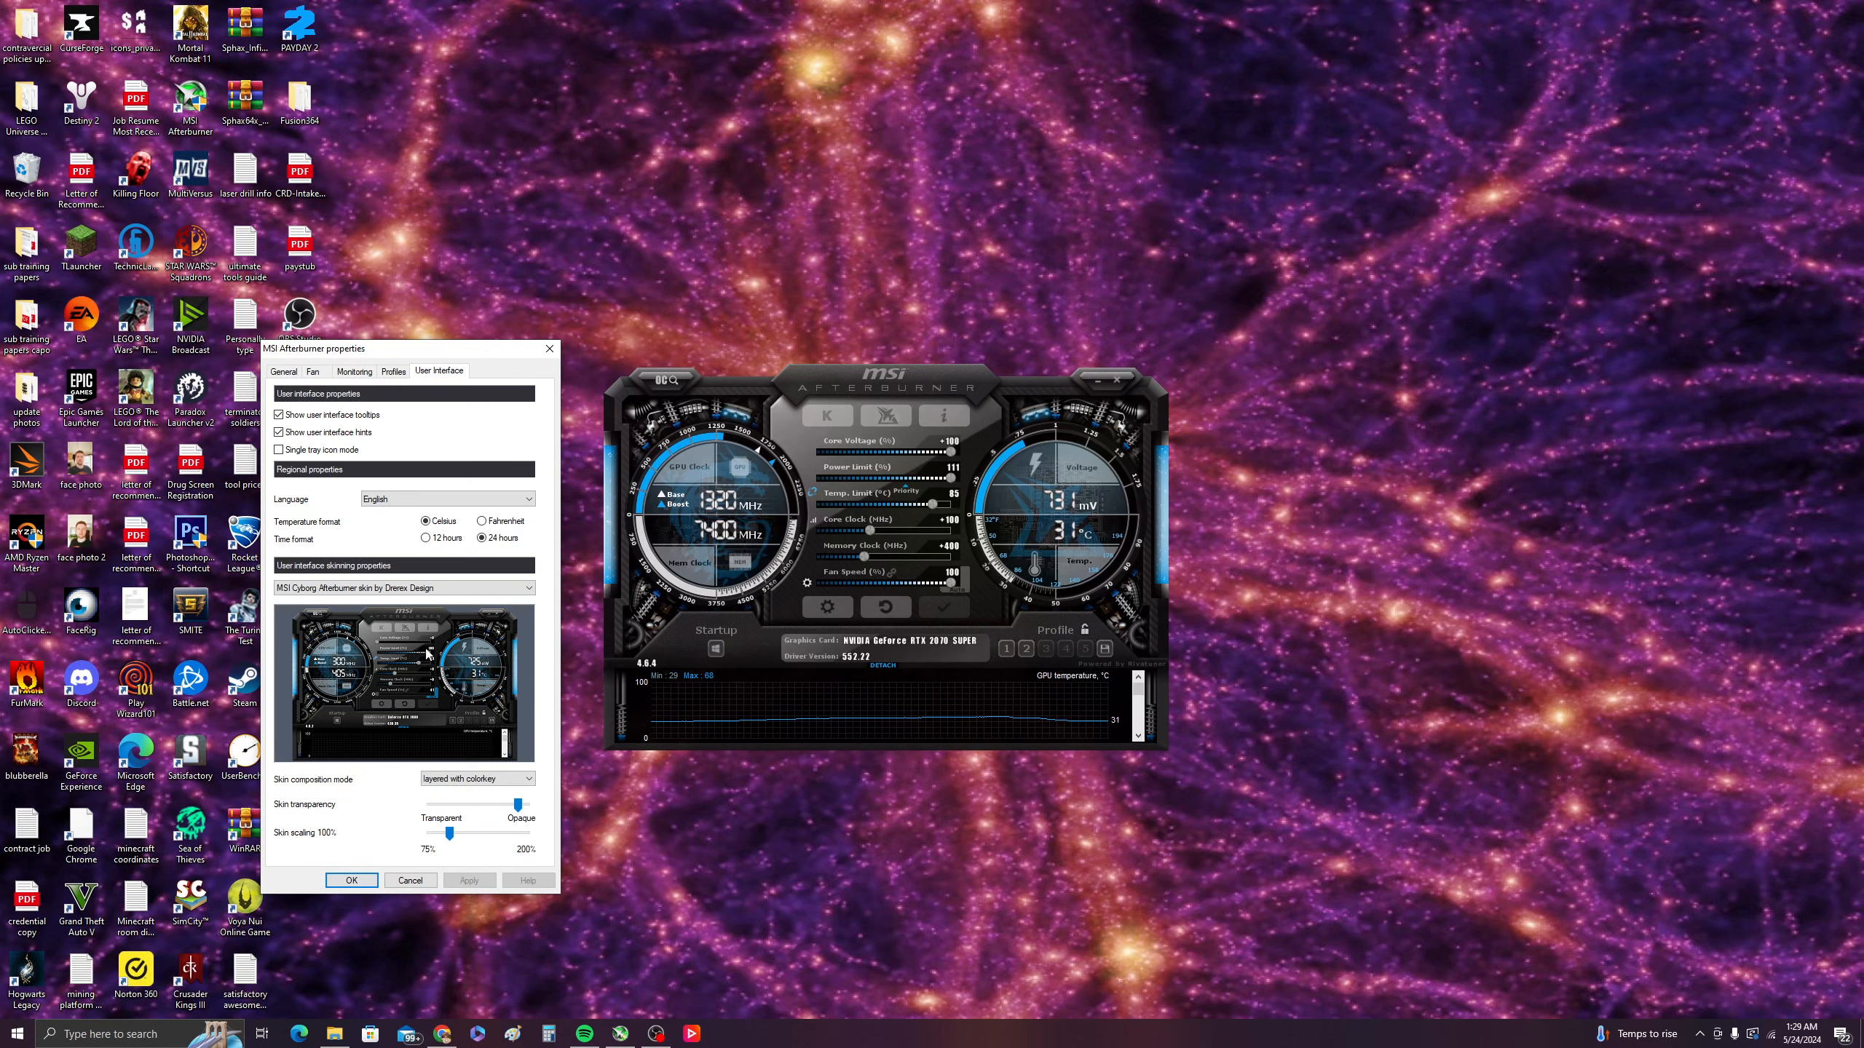
- Preview the Red and White Cyborg skins and apply the MSI Cyborg V2 skin
{"action": "scroll", "coordinate": [429, 591], "scroll_direction": "down", "scroll_amount": 1}
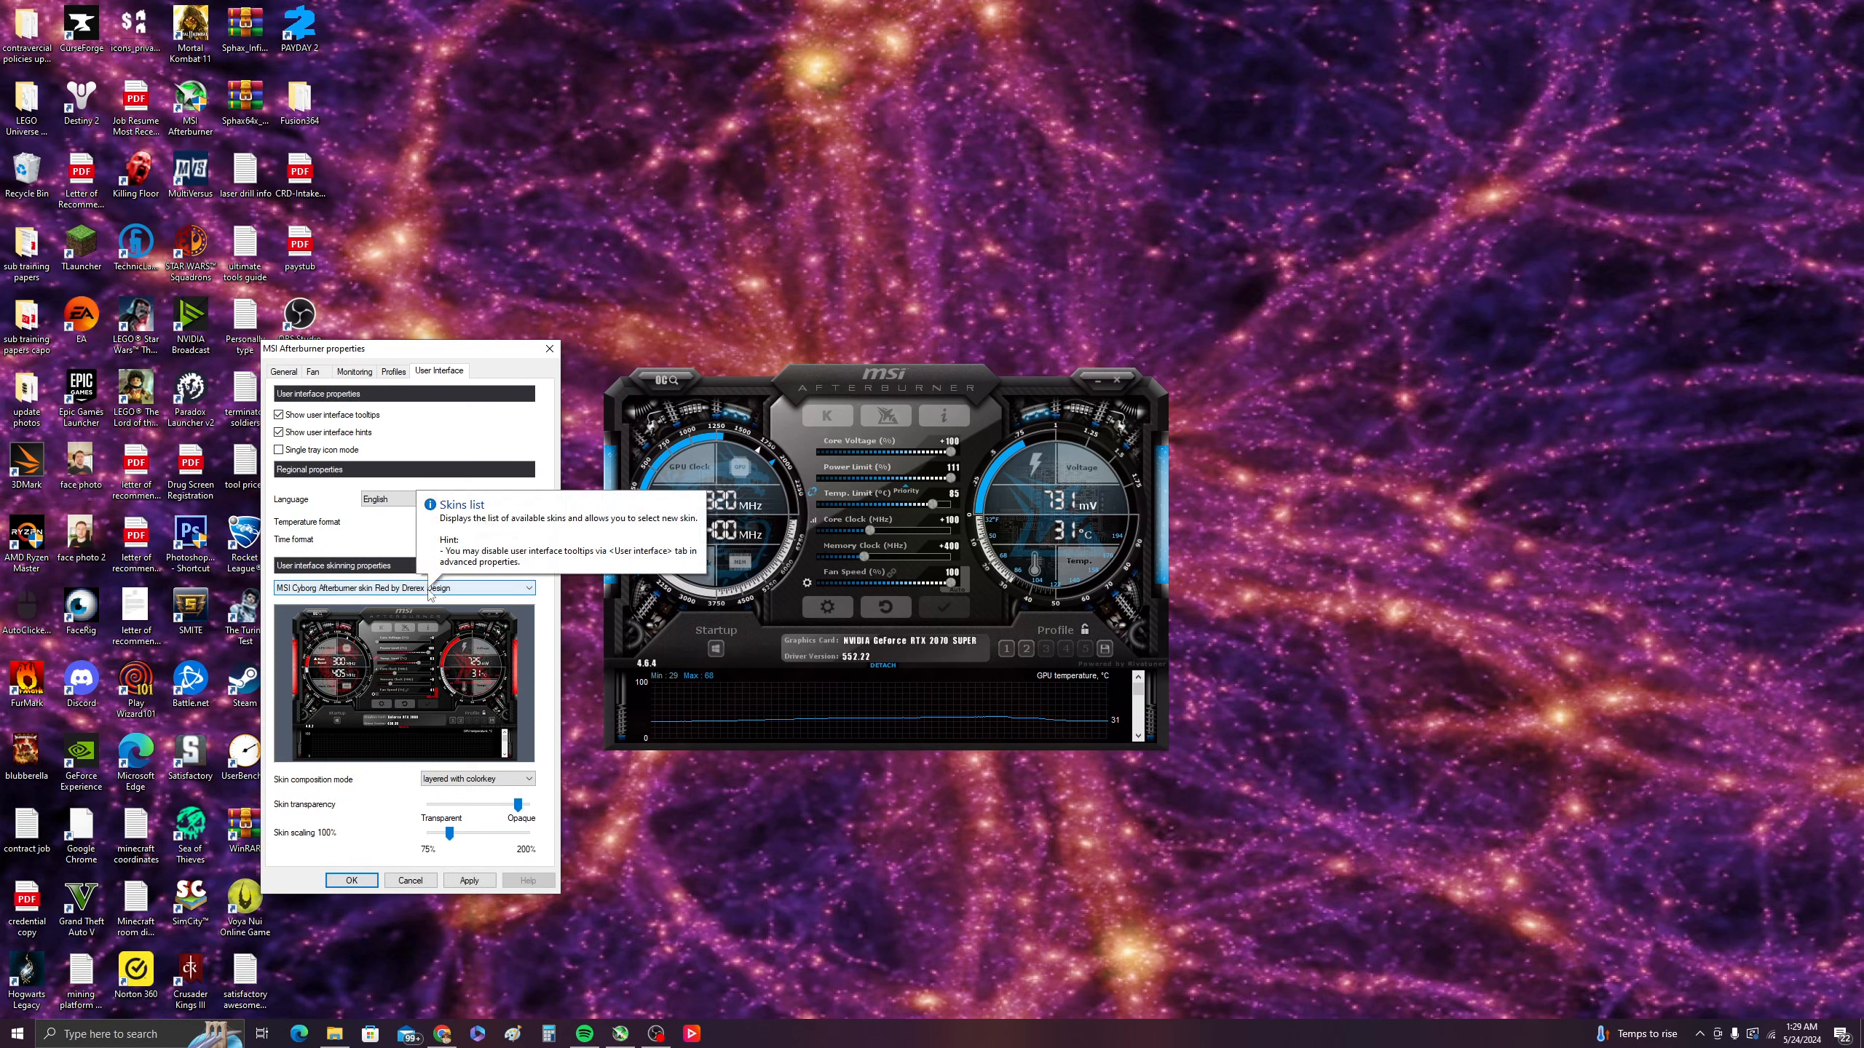
{"action": "scroll", "coordinate": [431, 597], "scroll_direction": "down", "scroll_amount": 1}
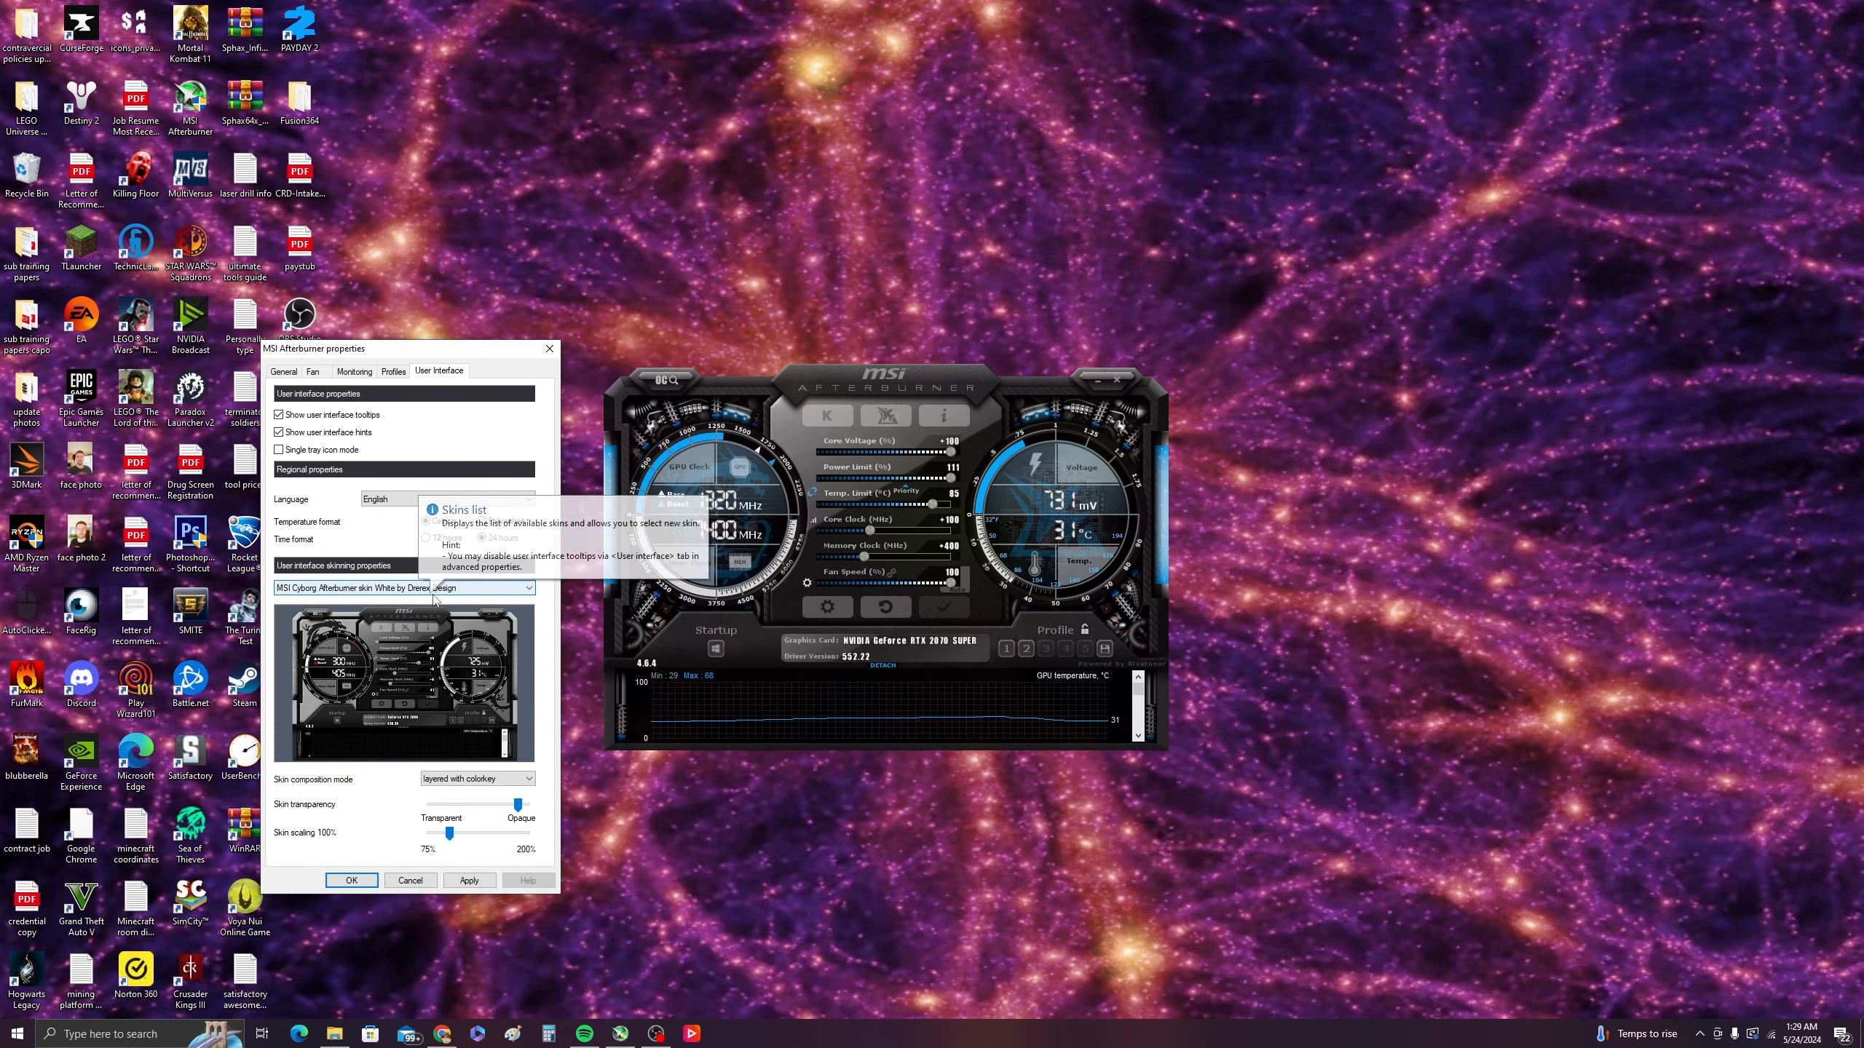
{"action": "scroll", "coordinate": [434, 599], "scroll_direction": "down", "scroll_amount": 1}
{"action": "left_click", "coordinate": [469, 881]}
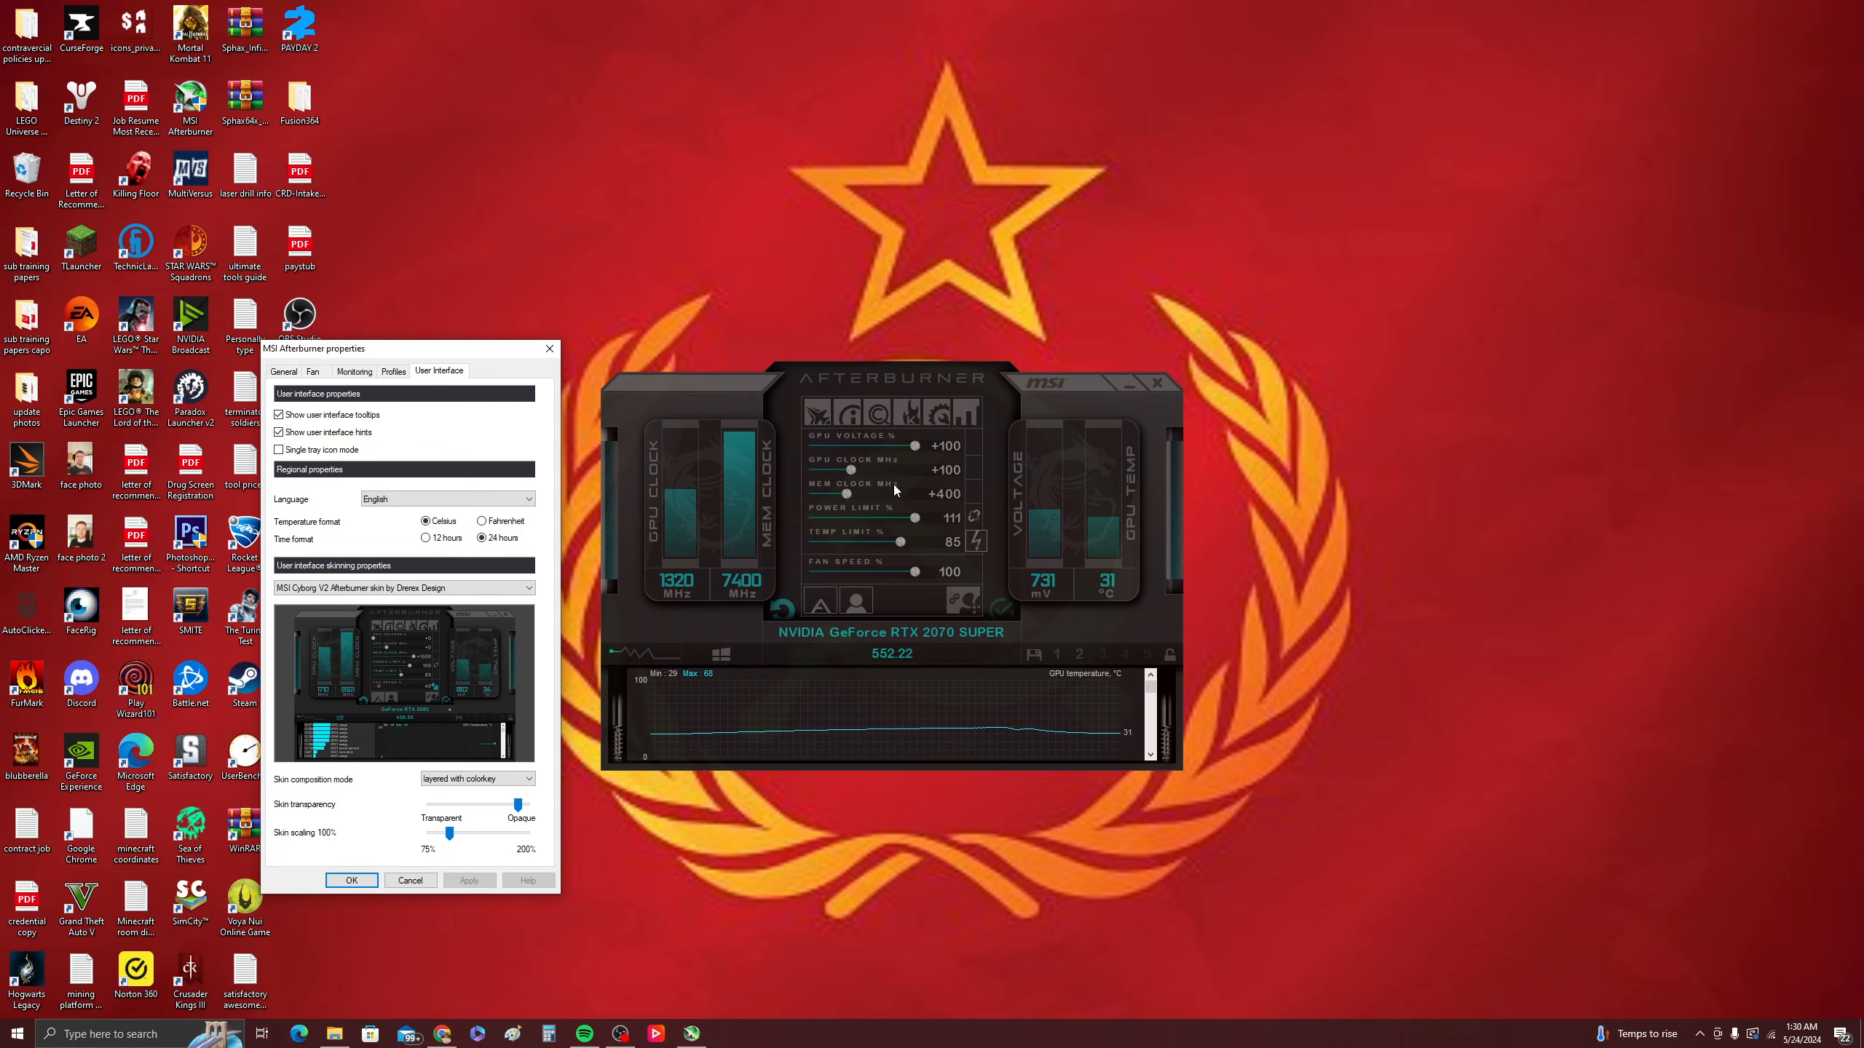
- Apply the MSI Dragon Army skin, followed by the MSI Gaming skin
{"action": "scroll", "coordinate": [438, 592], "scroll_direction": "down", "scroll_amount": 1}
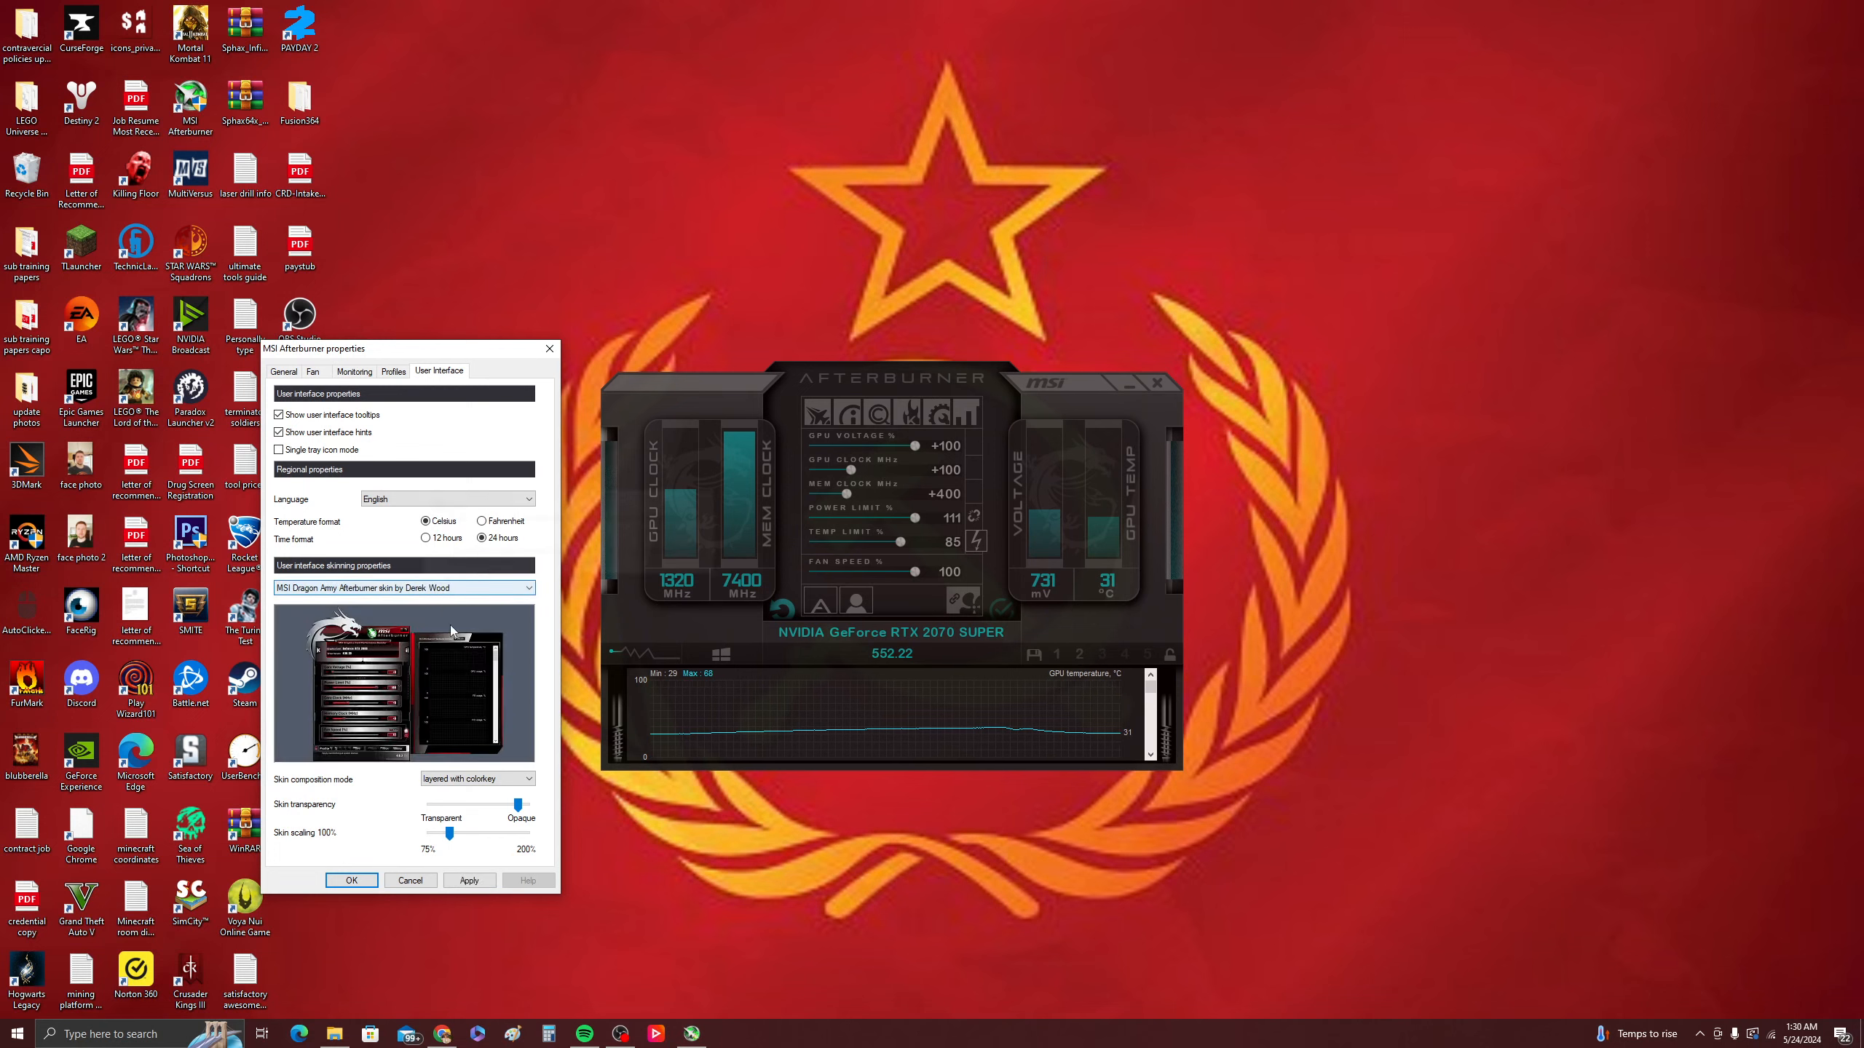
{"action": "left_click", "coordinate": [468, 881]}
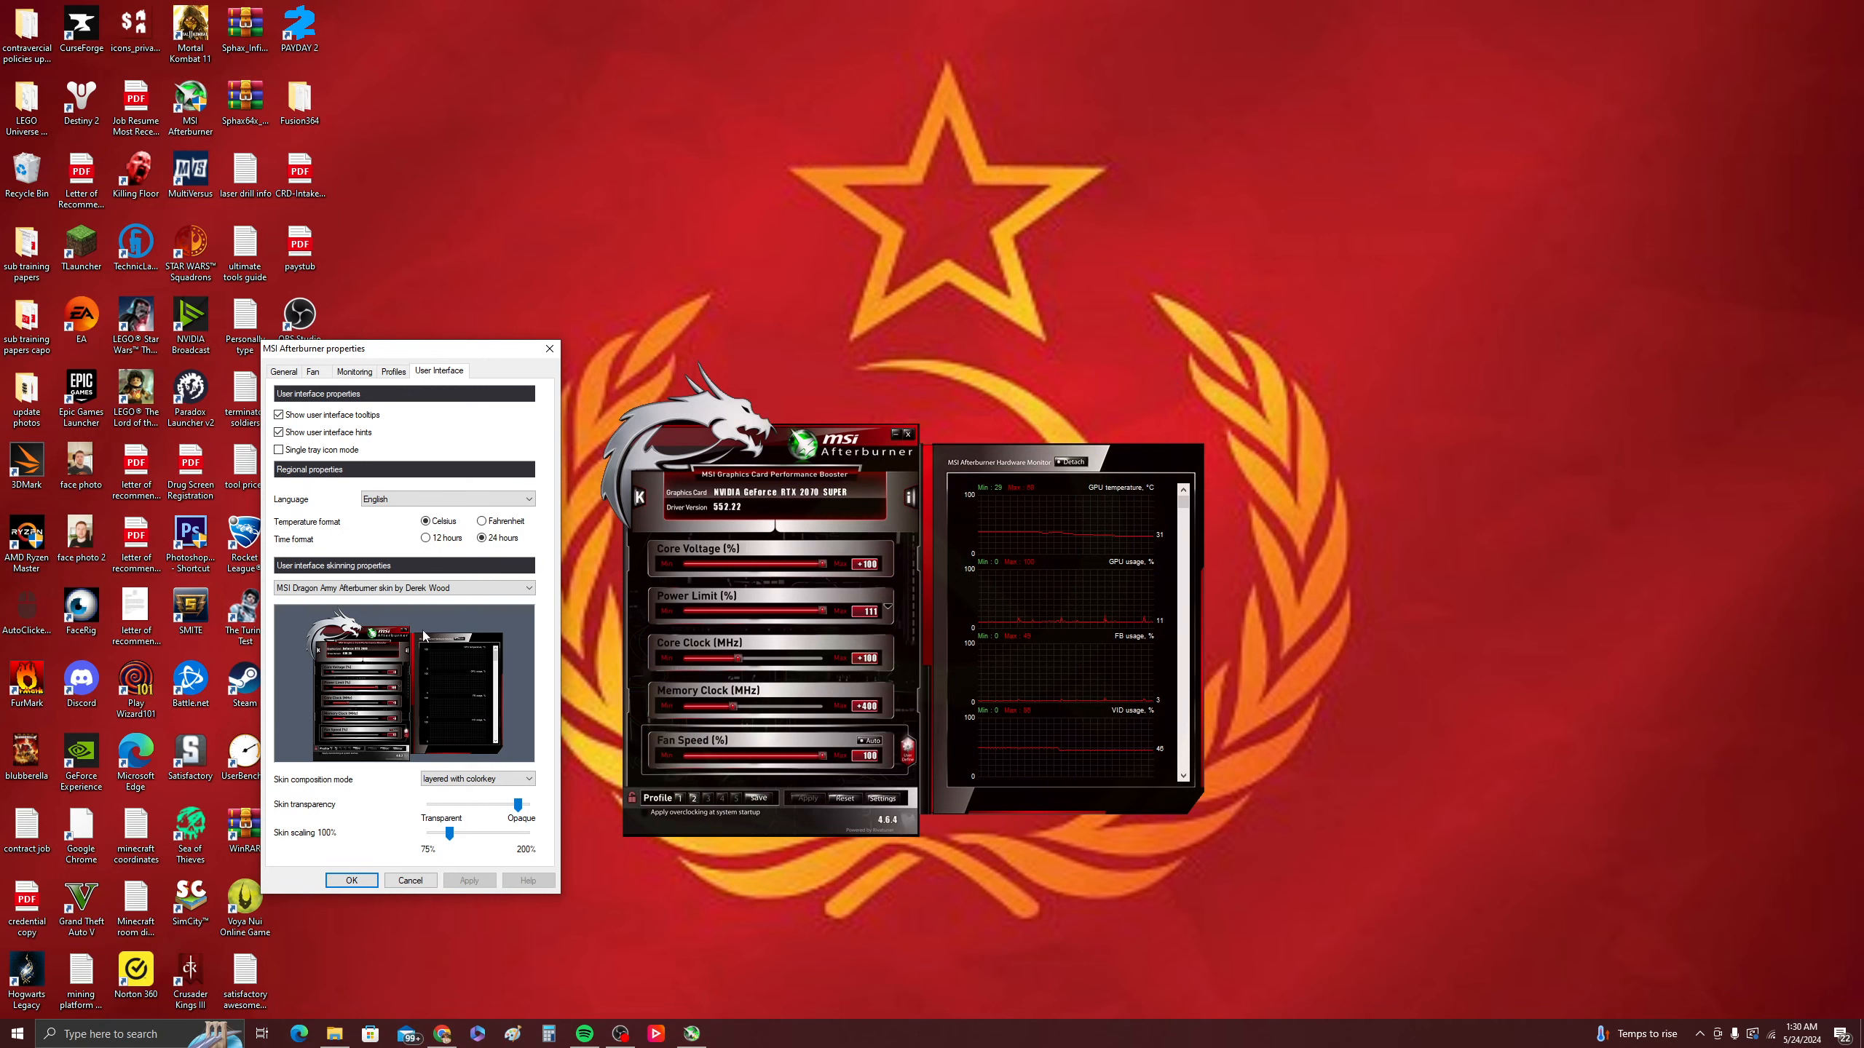
{"action": "scroll", "coordinate": [438, 591], "scroll_direction": "down", "scroll_amount": 1}
{"action": "left_click", "coordinate": [468, 880]}
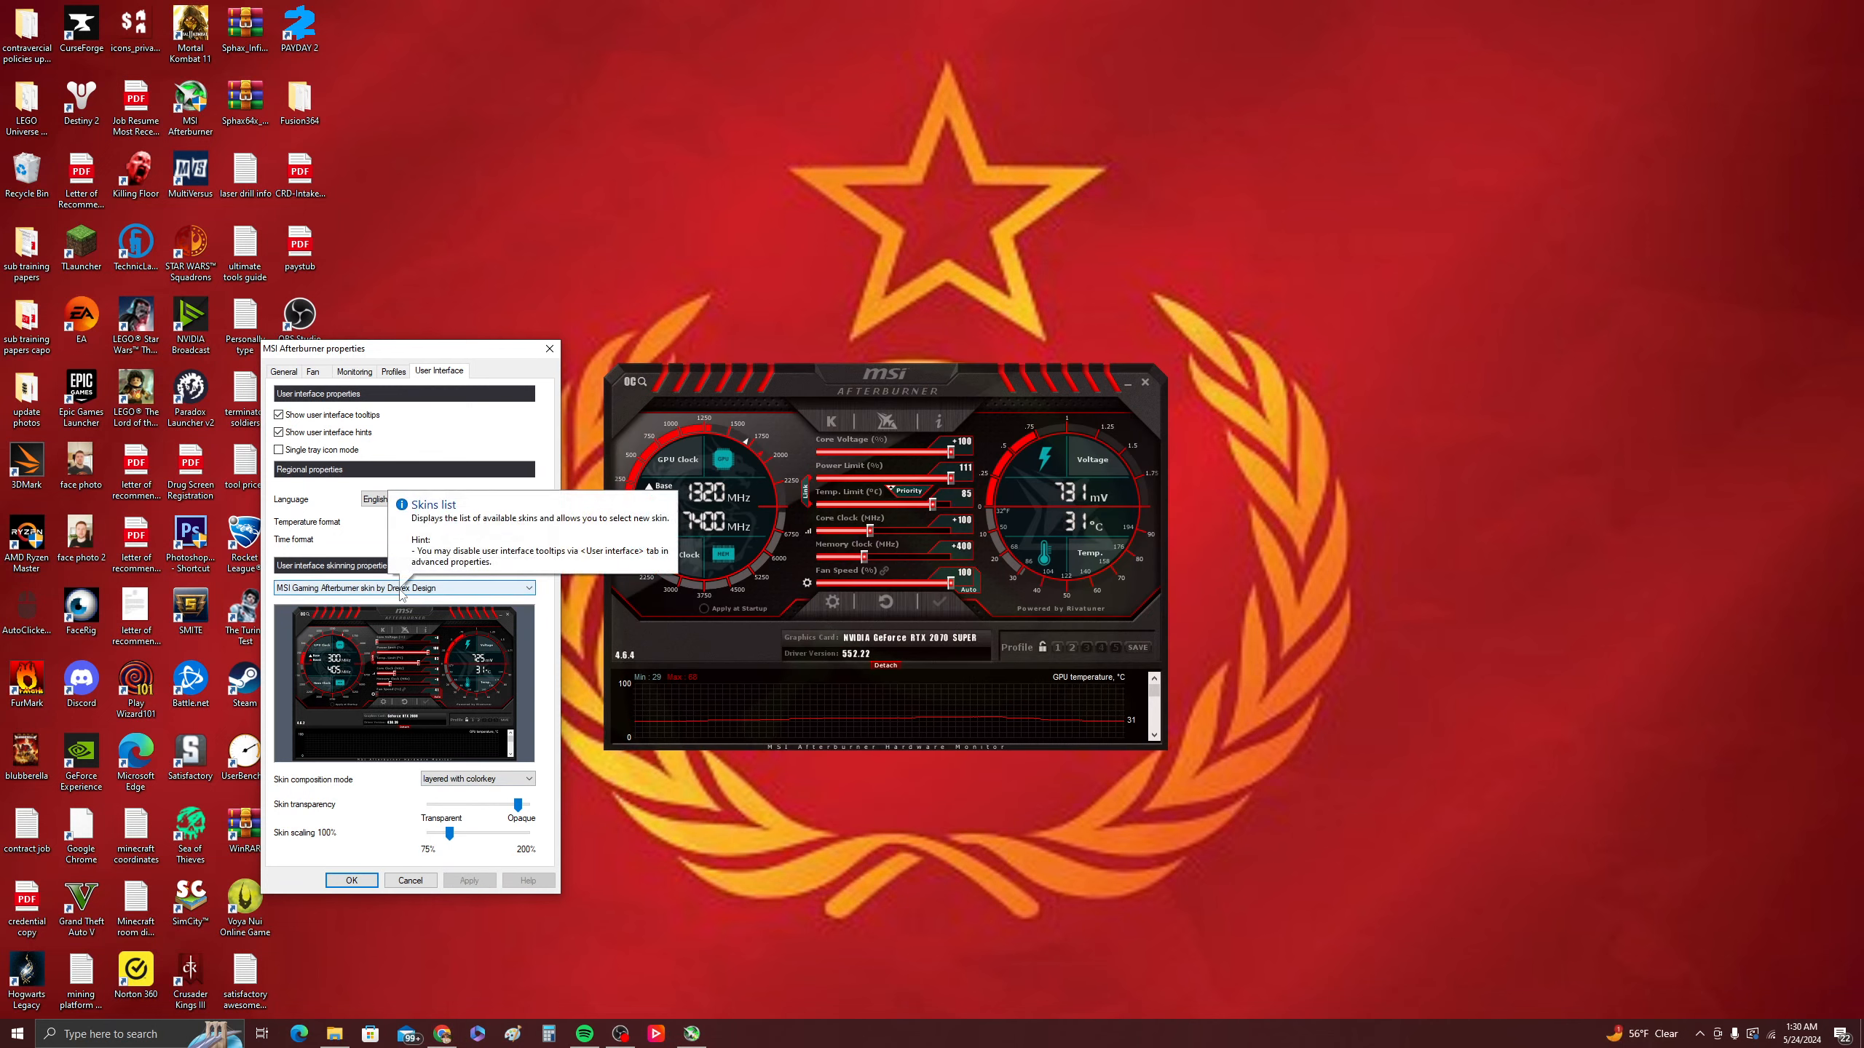
- Preview the MSI Gaming Z skin, and apply the MSI Indigo skin followed by the MSI Lightning Anniversary skin
{"action": "scroll", "coordinate": [402, 595], "scroll_direction": "down", "scroll_amount": 1}
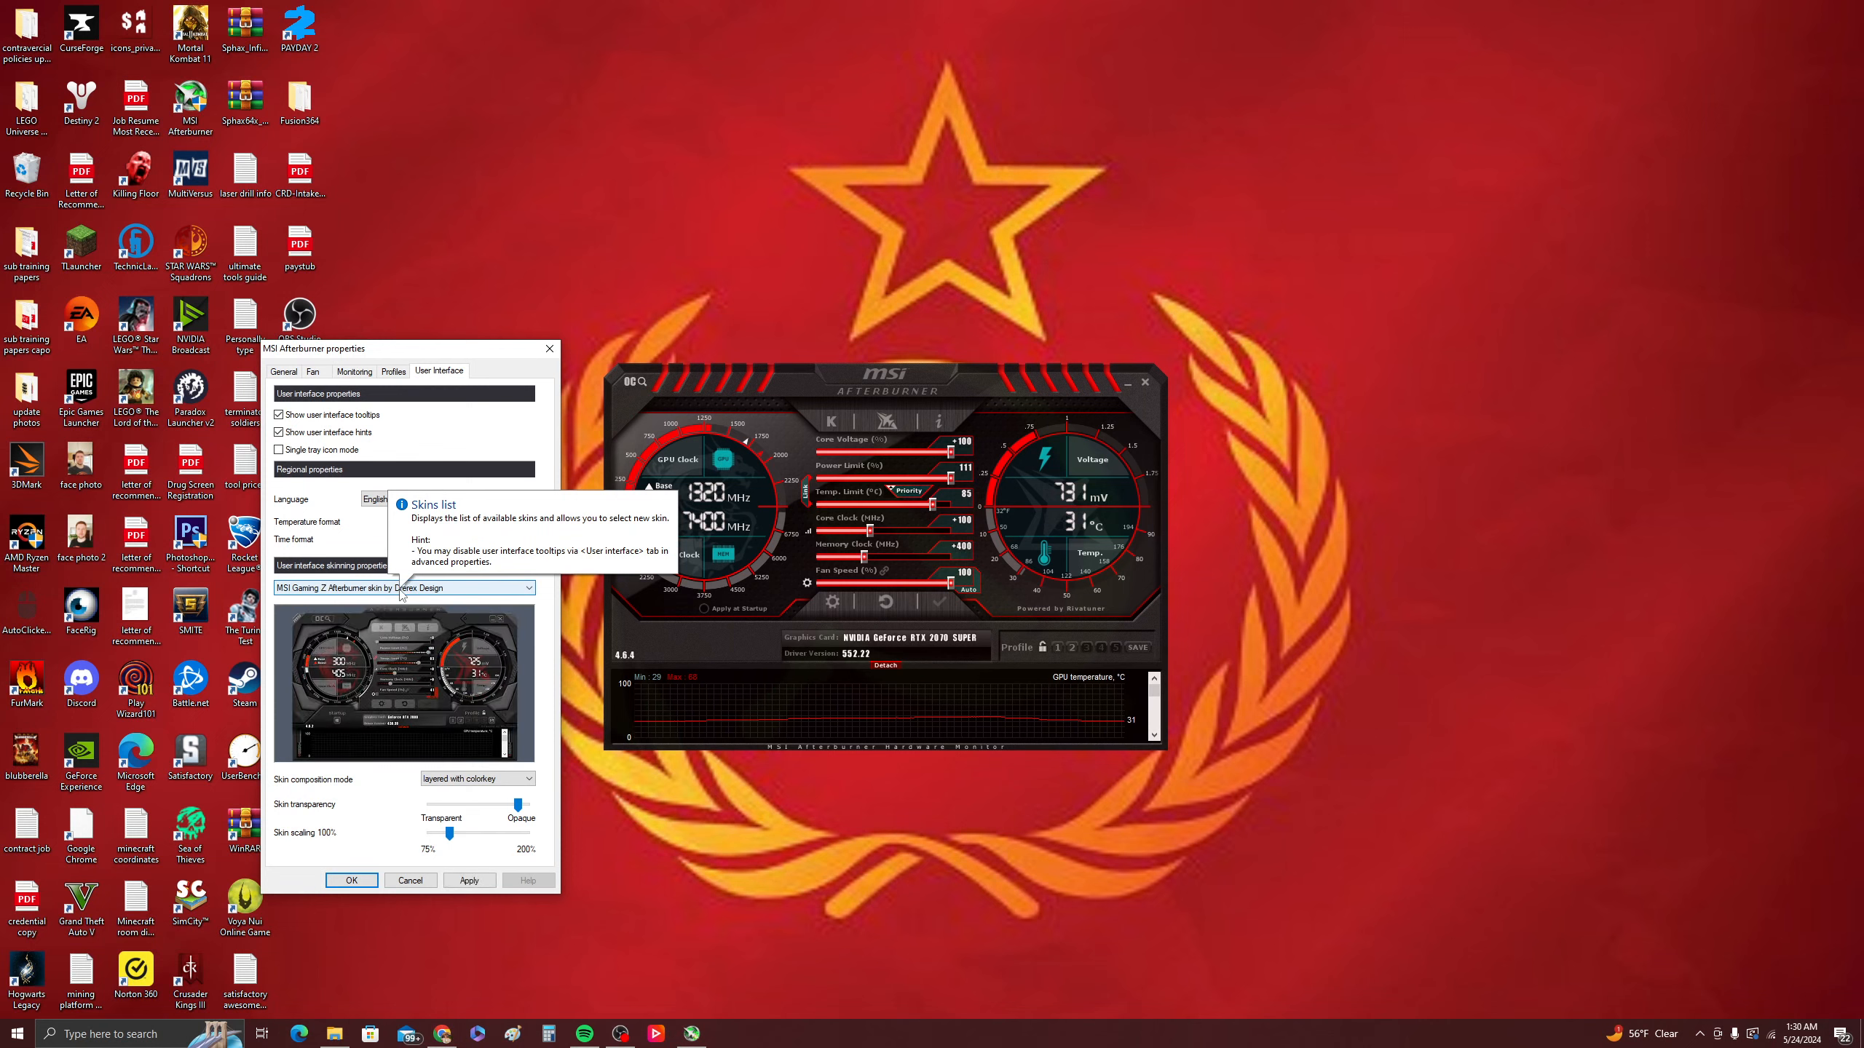
{"action": "scroll", "coordinate": [402, 595], "scroll_direction": "down", "scroll_amount": 1}
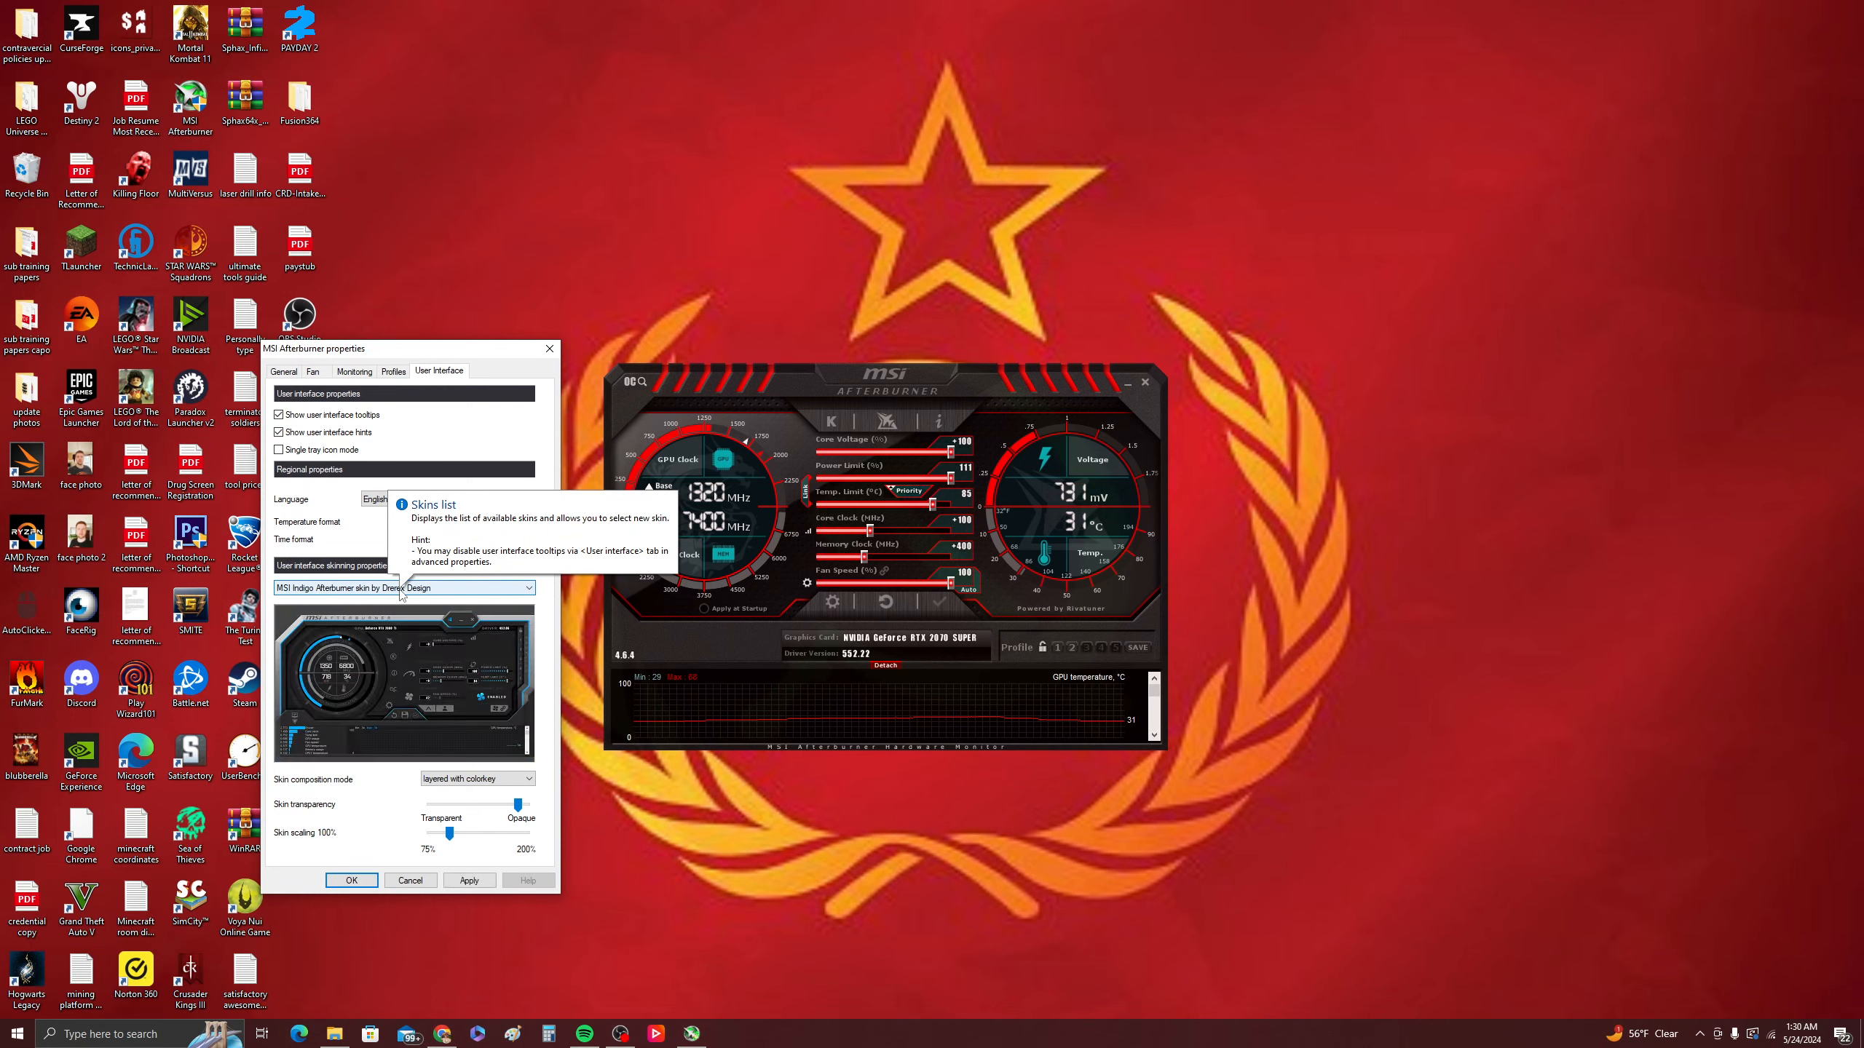
{"action": "left_click", "coordinate": [463, 884]}
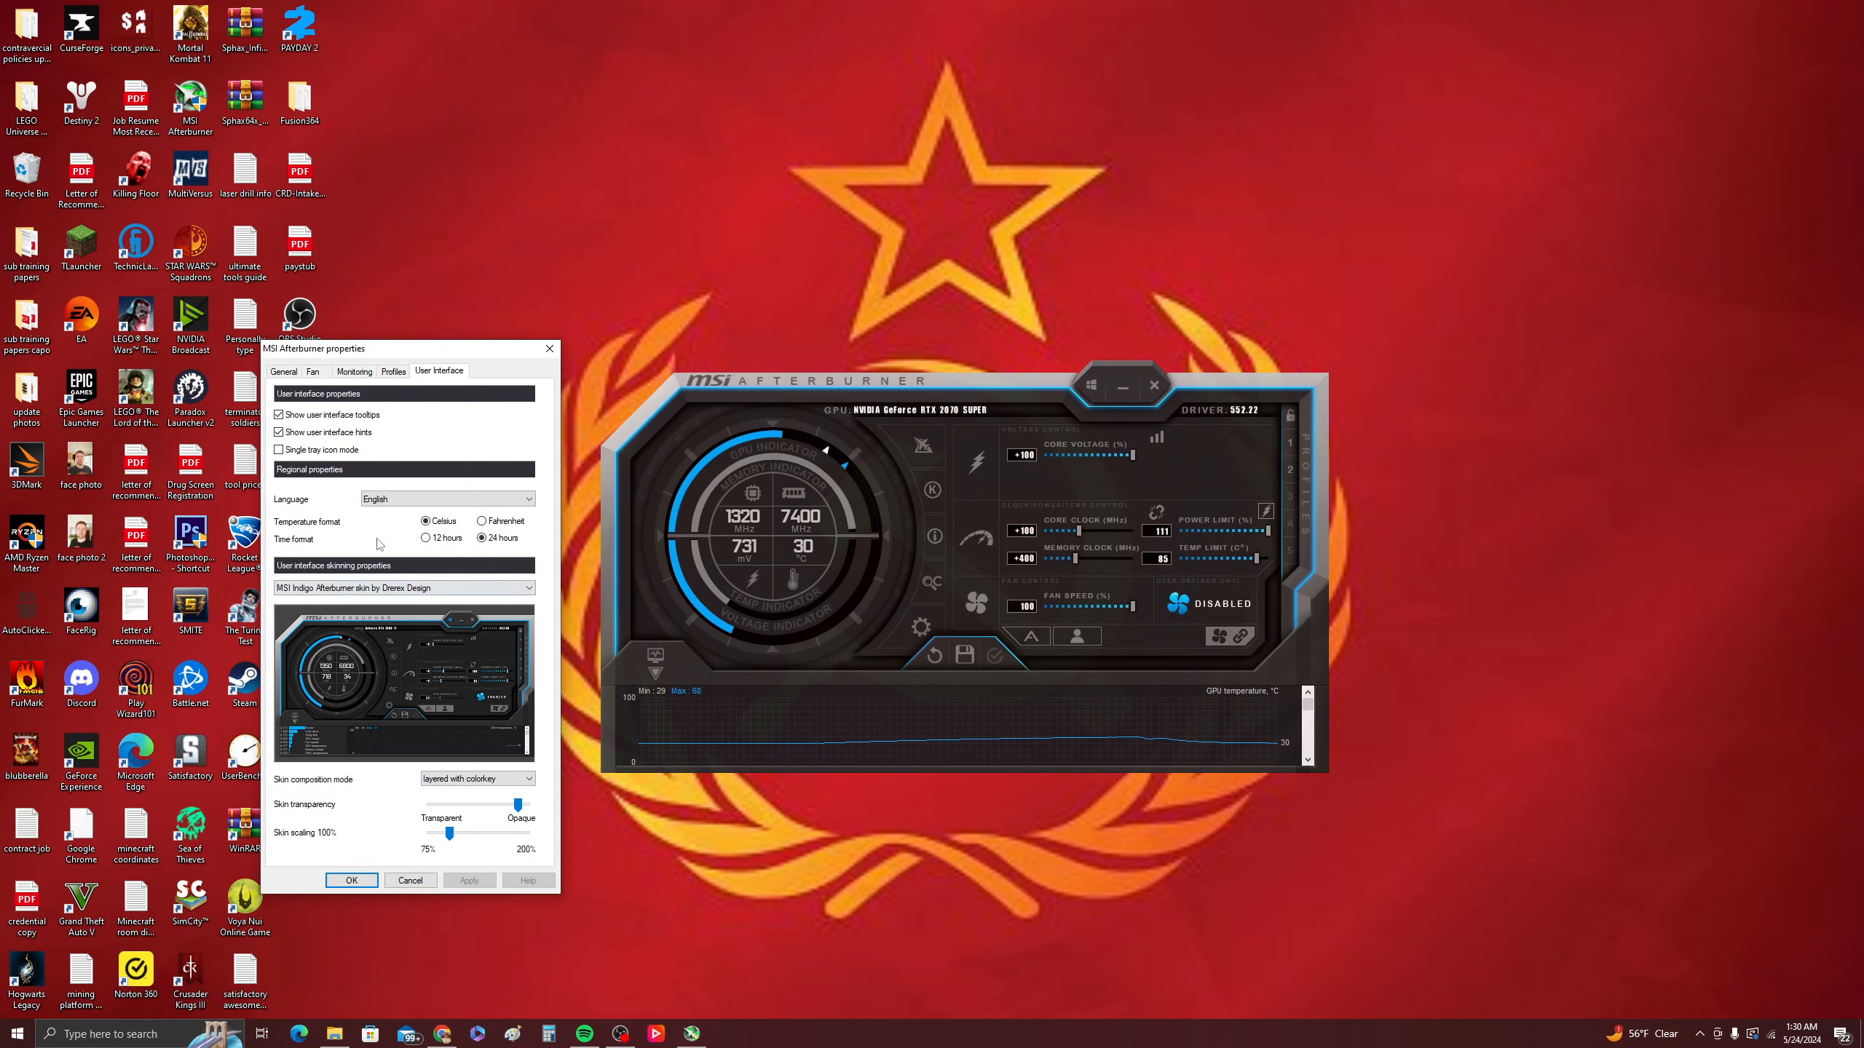
{"action": "scroll", "coordinate": [388, 589], "scroll_direction": "down", "scroll_amount": 1}
{"action": "left_click", "coordinate": [469, 880]}
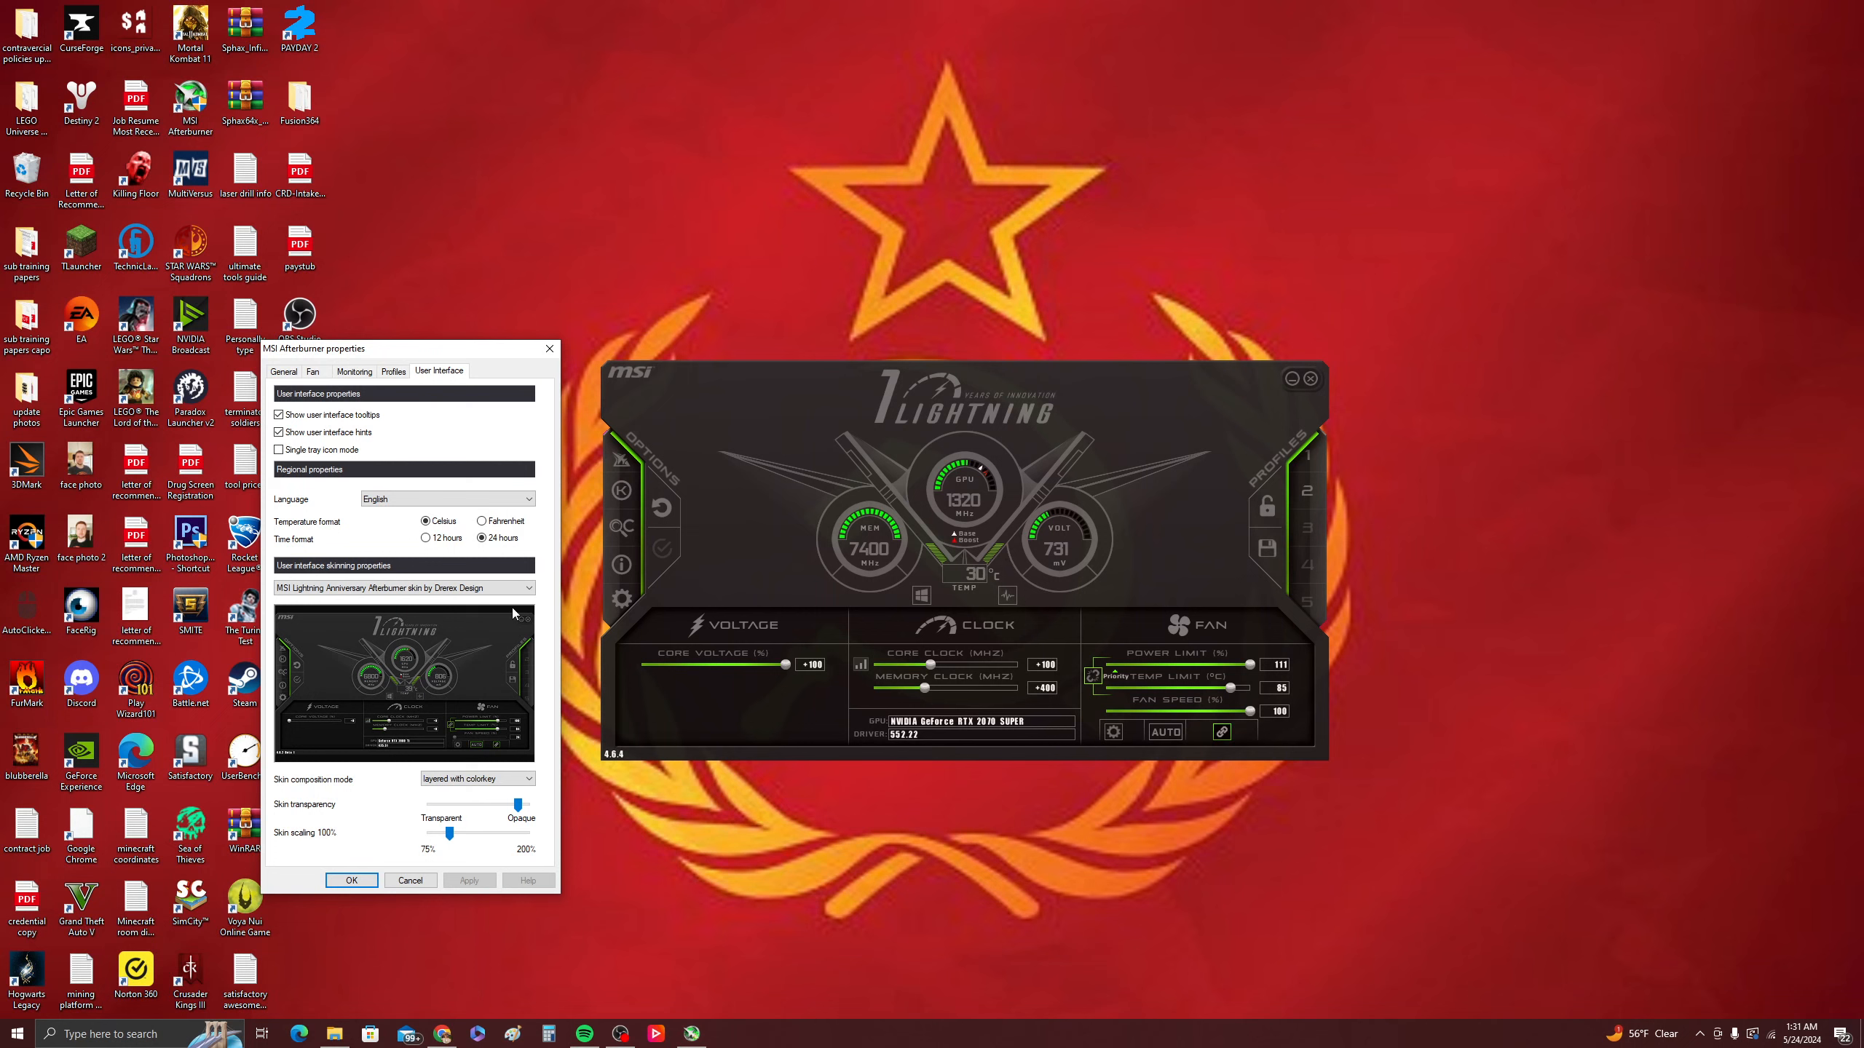
- Apply the MSI Mystic skin, preview its neighbouring skins, and return the selection to MSI Mystic
{"action": "scroll", "coordinate": [498, 588], "scroll_direction": "down", "scroll_amount": 1}
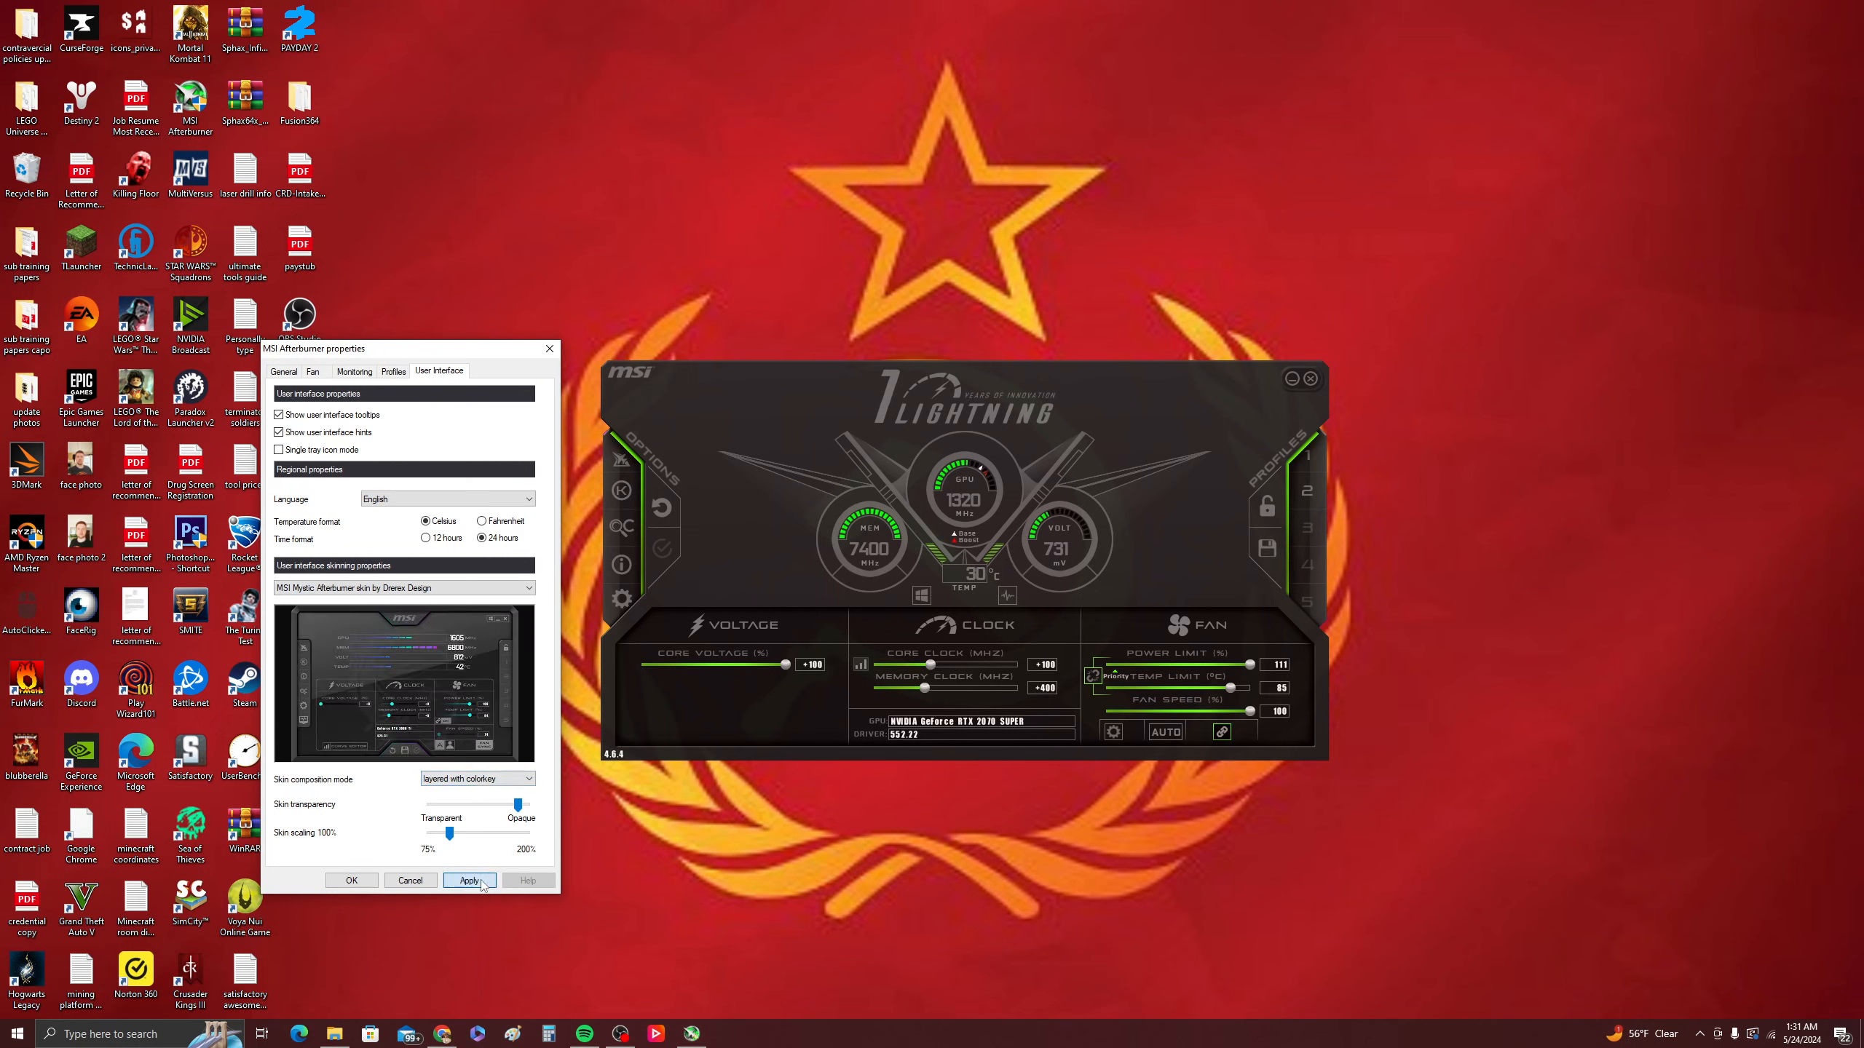
{"action": "left_click", "coordinate": [470, 880]}
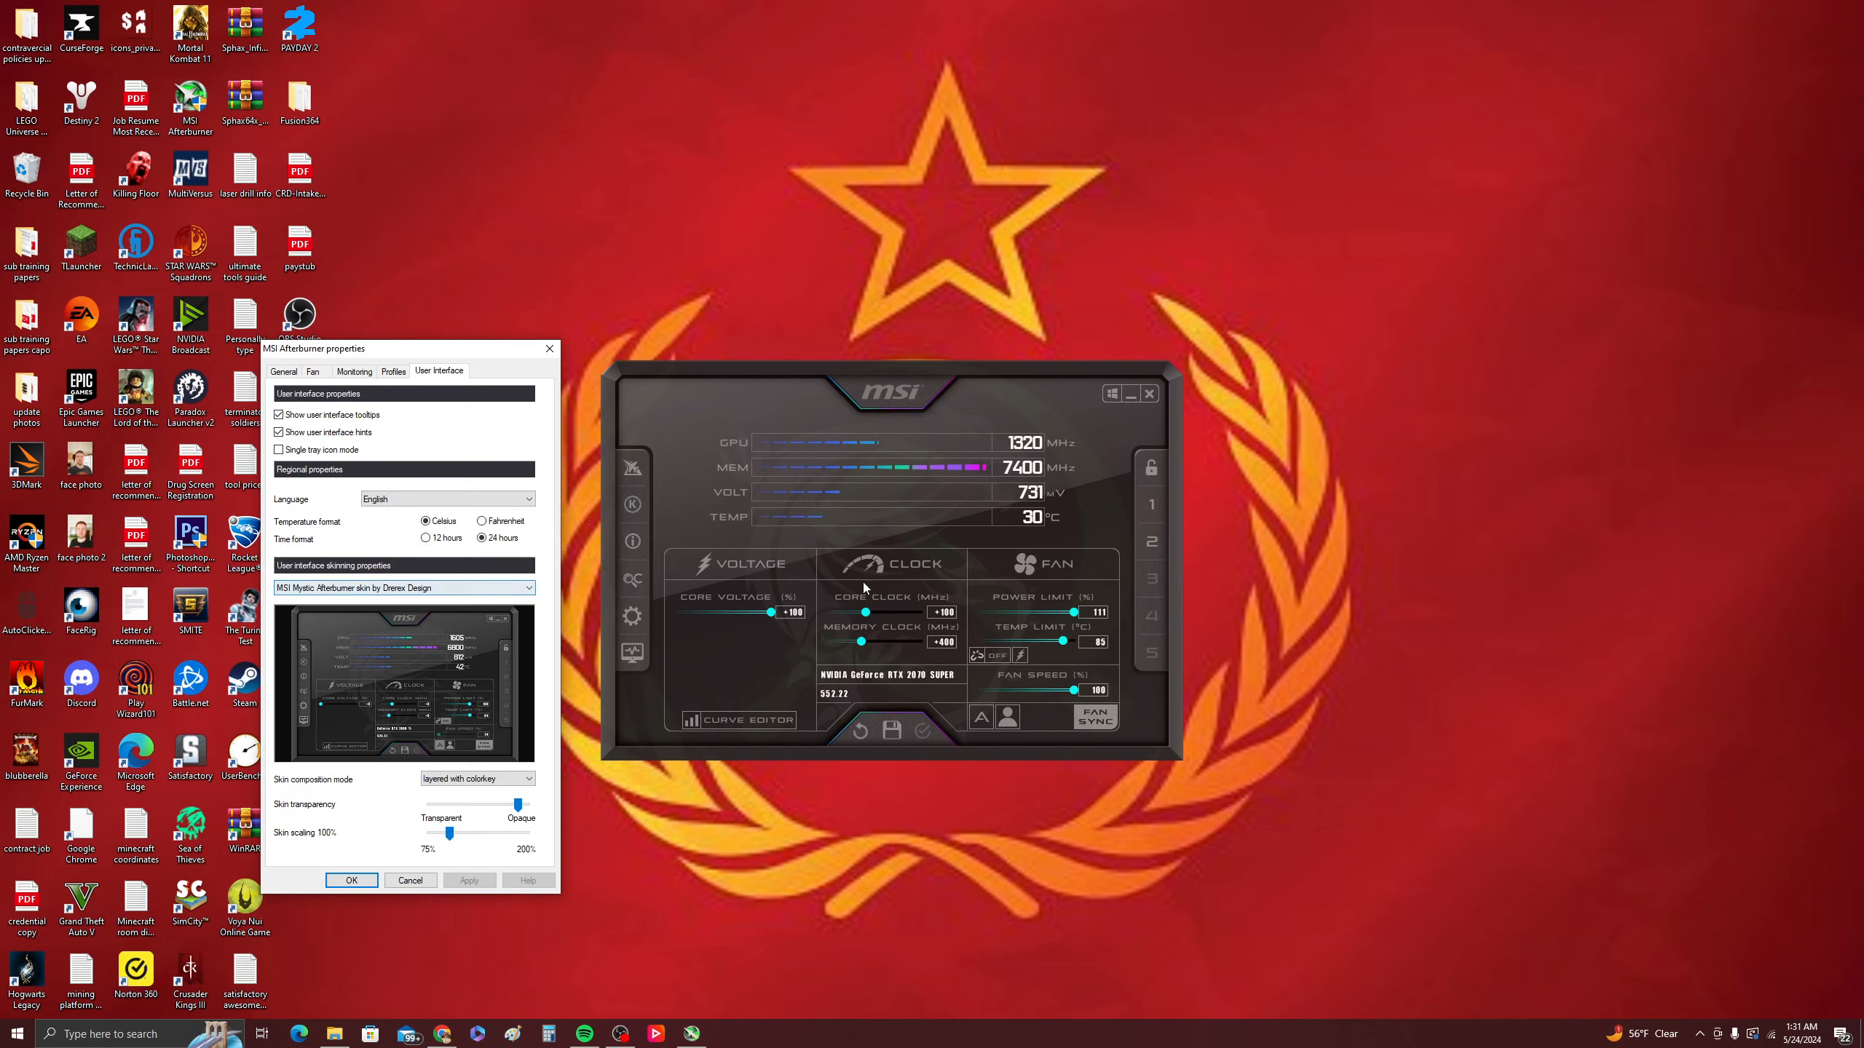
{"action": "scroll", "coordinate": [439, 591], "scroll_direction": "up", "scroll_amount": 1}
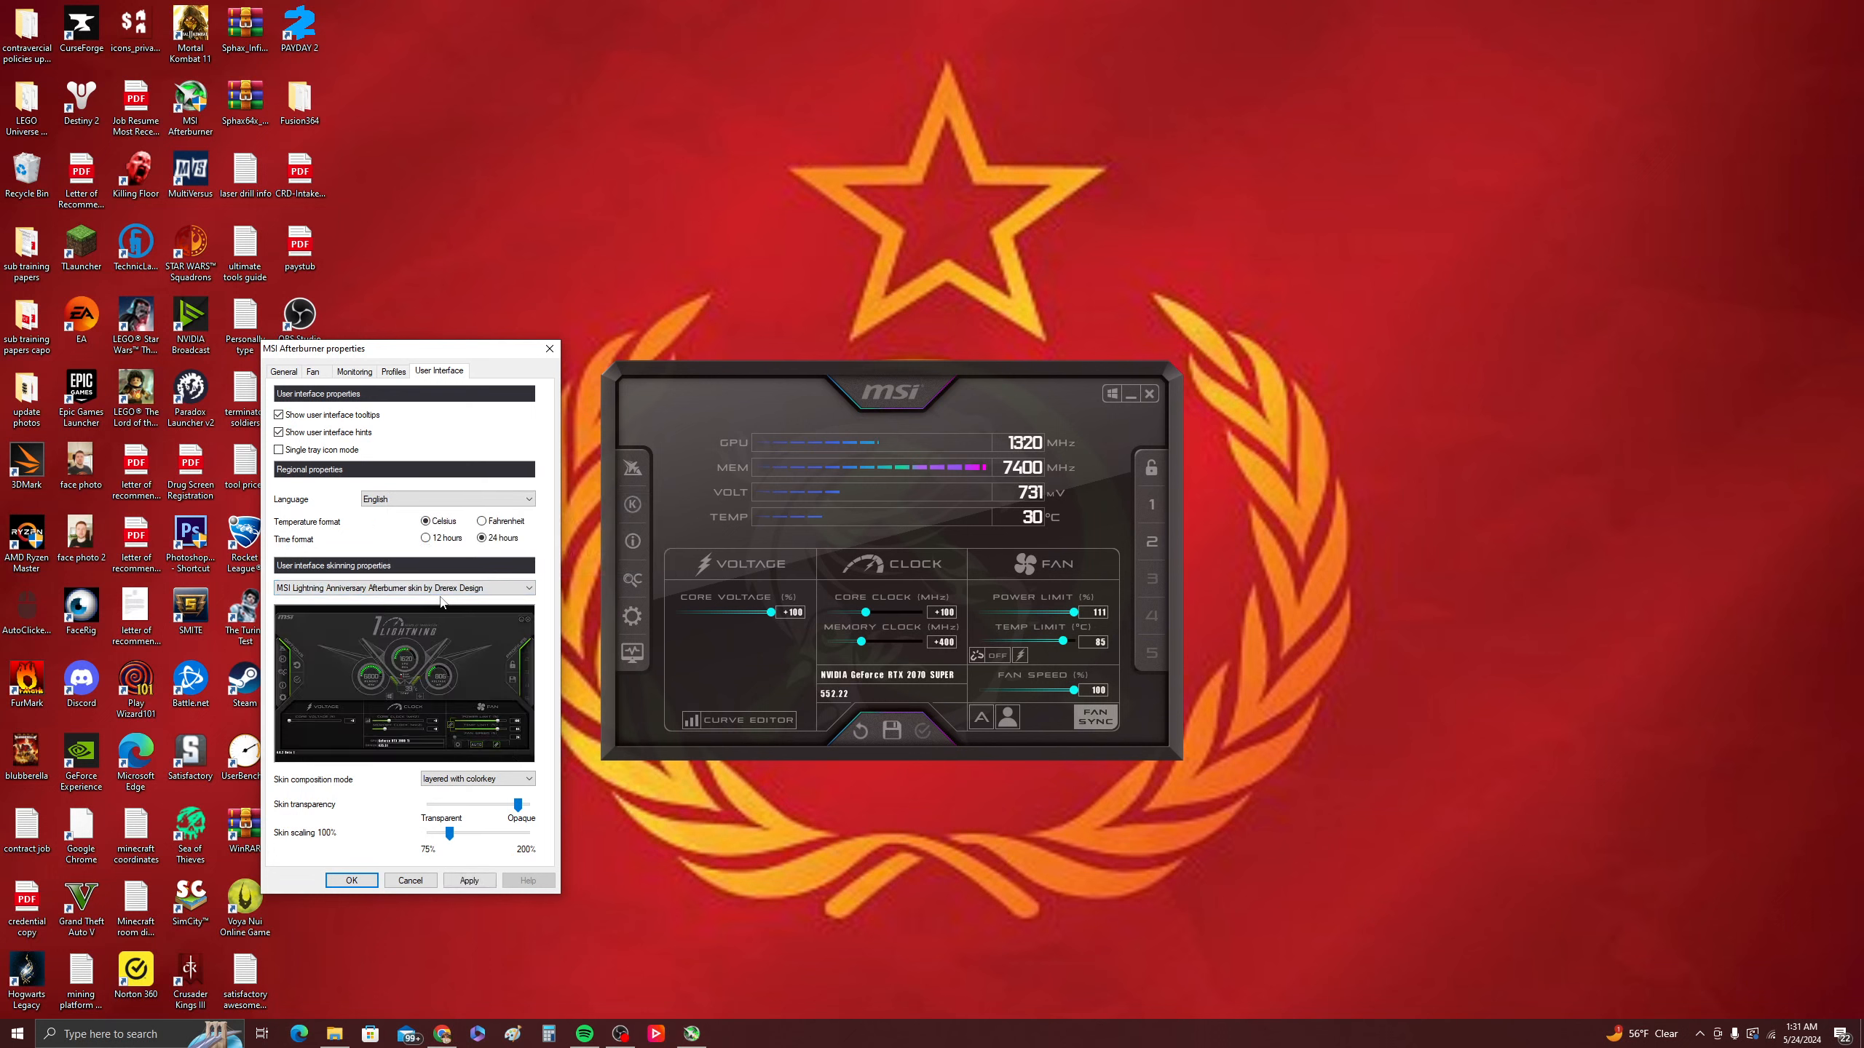
{"action": "scroll", "coordinate": [446, 591], "scroll_direction": "up", "scroll_amount": 1}
{"action": "scroll", "coordinate": [448, 592], "scroll_direction": "down", "scroll_amount": 3}
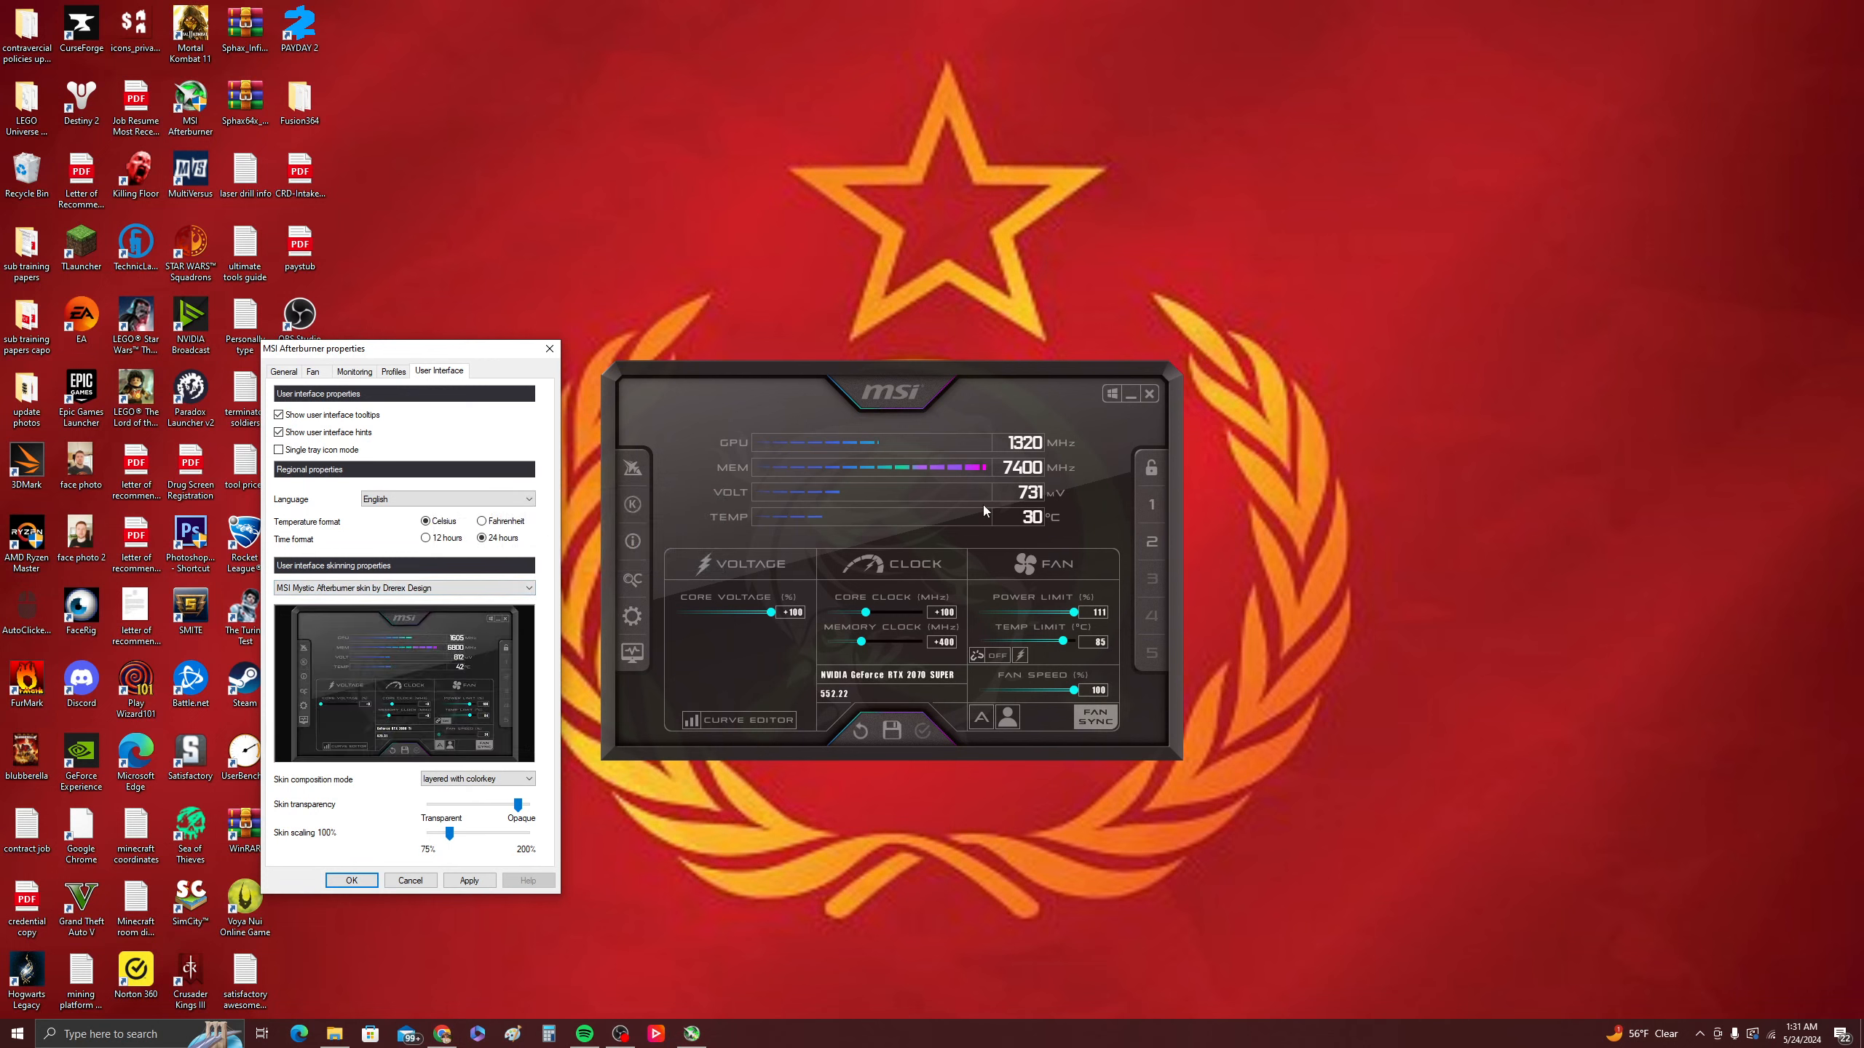
- Switch to Chrome to show the MSI Afterburner download page
{"action": "left_click", "coordinate": [448, 1033]}
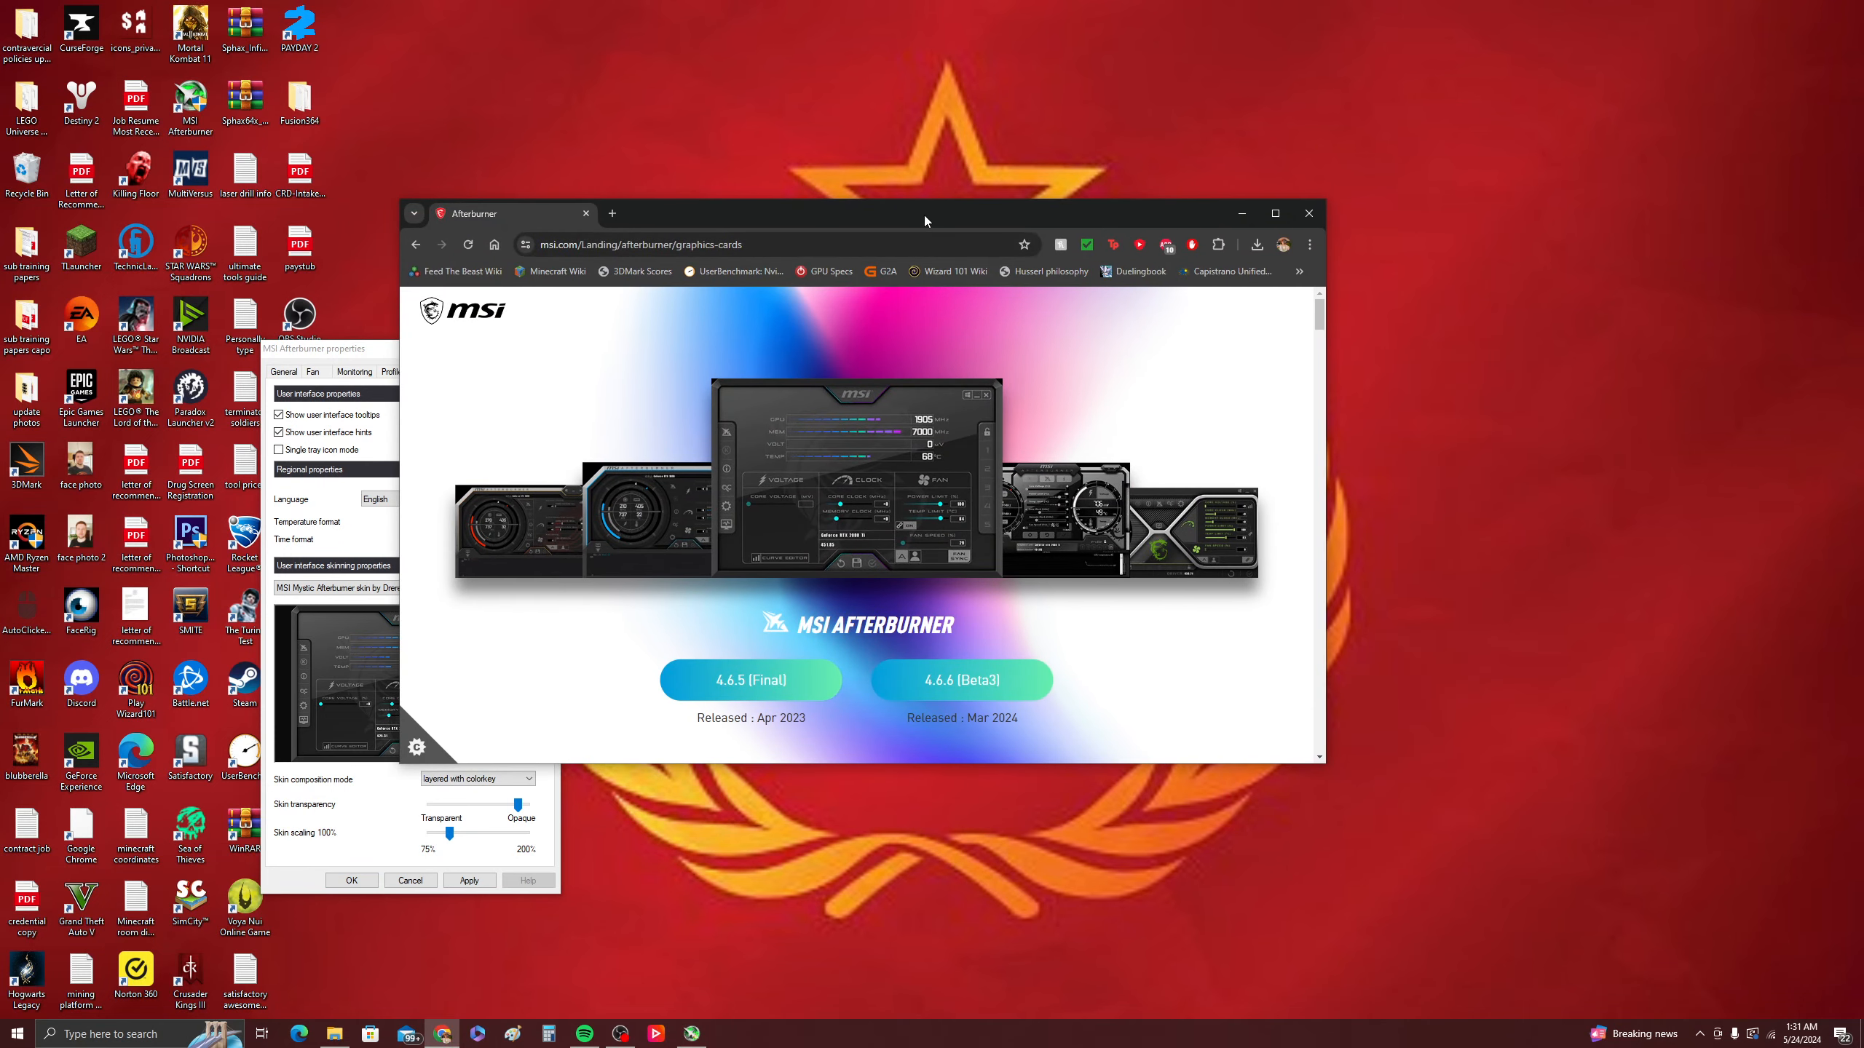
- Maximize the MSI Afterburner download page to view it, and minimize the browser to return to Afterburner
{"action": "double_click", "coordinate": [923, 216]}
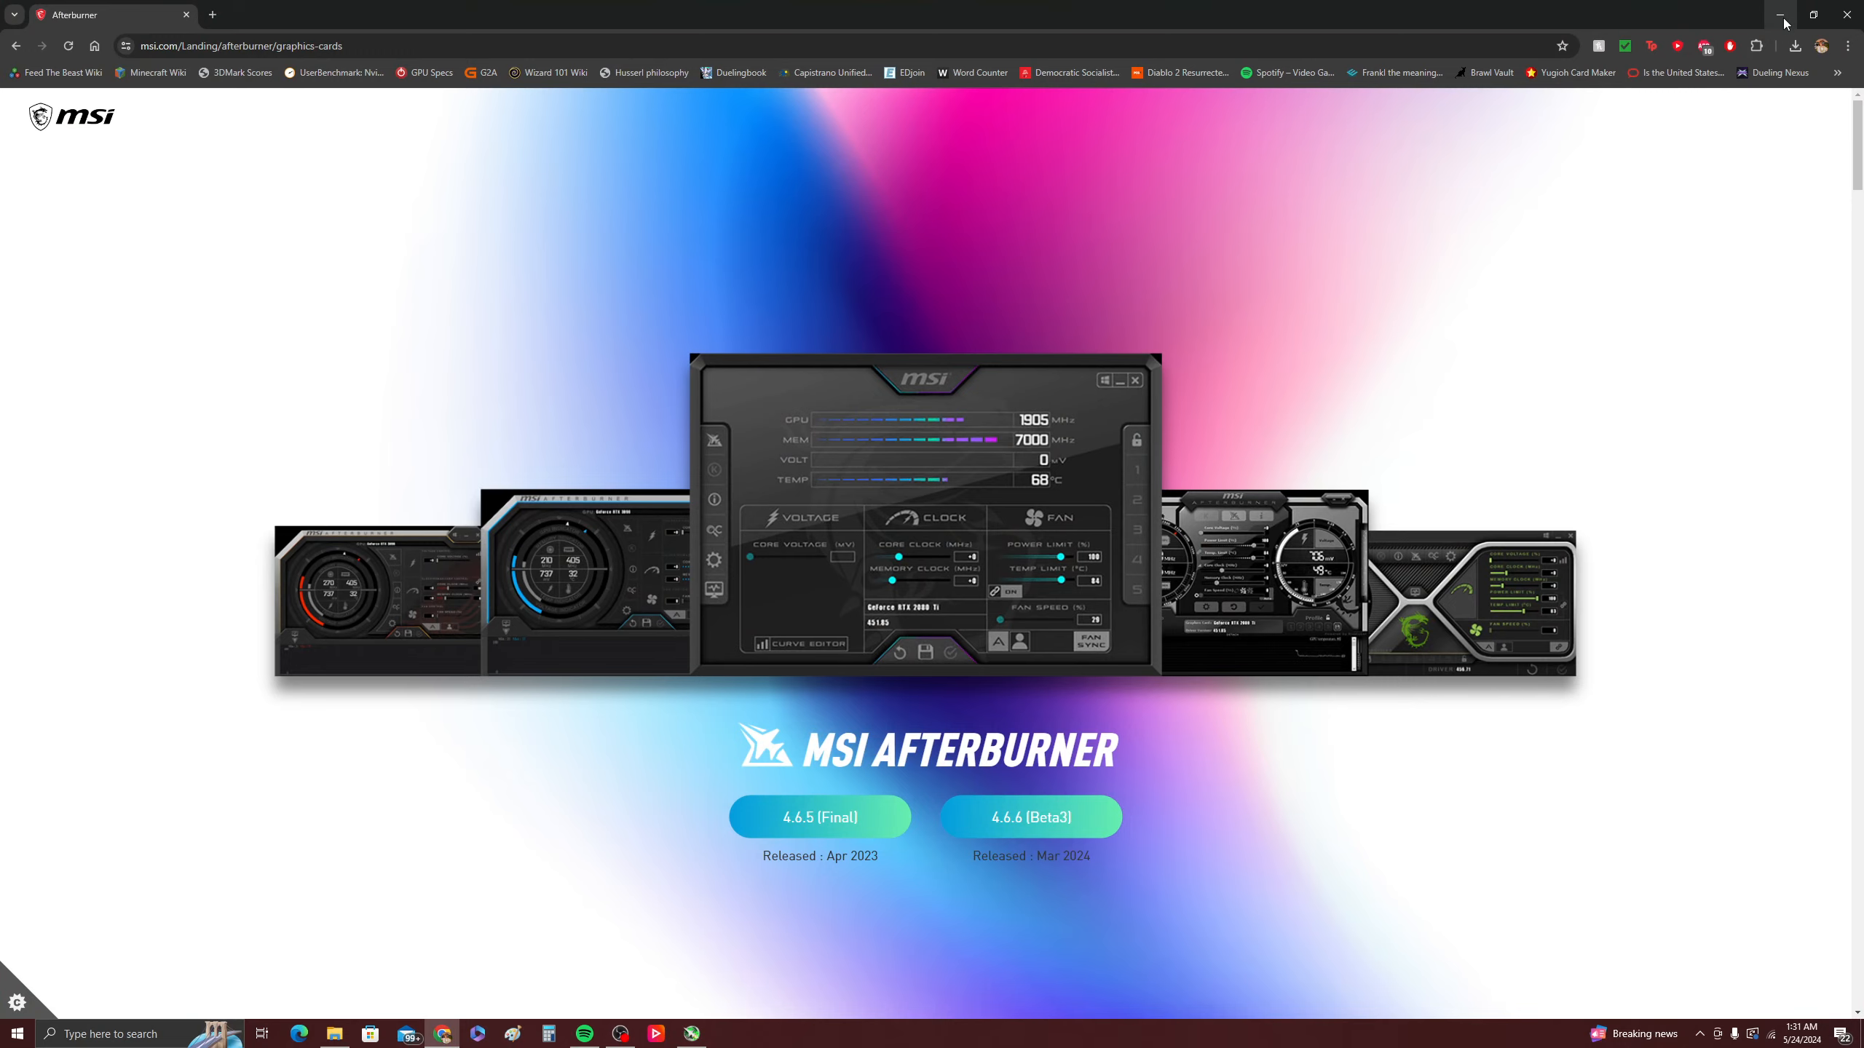
{"action": "left_click", "coordinate": [1779, 14]}
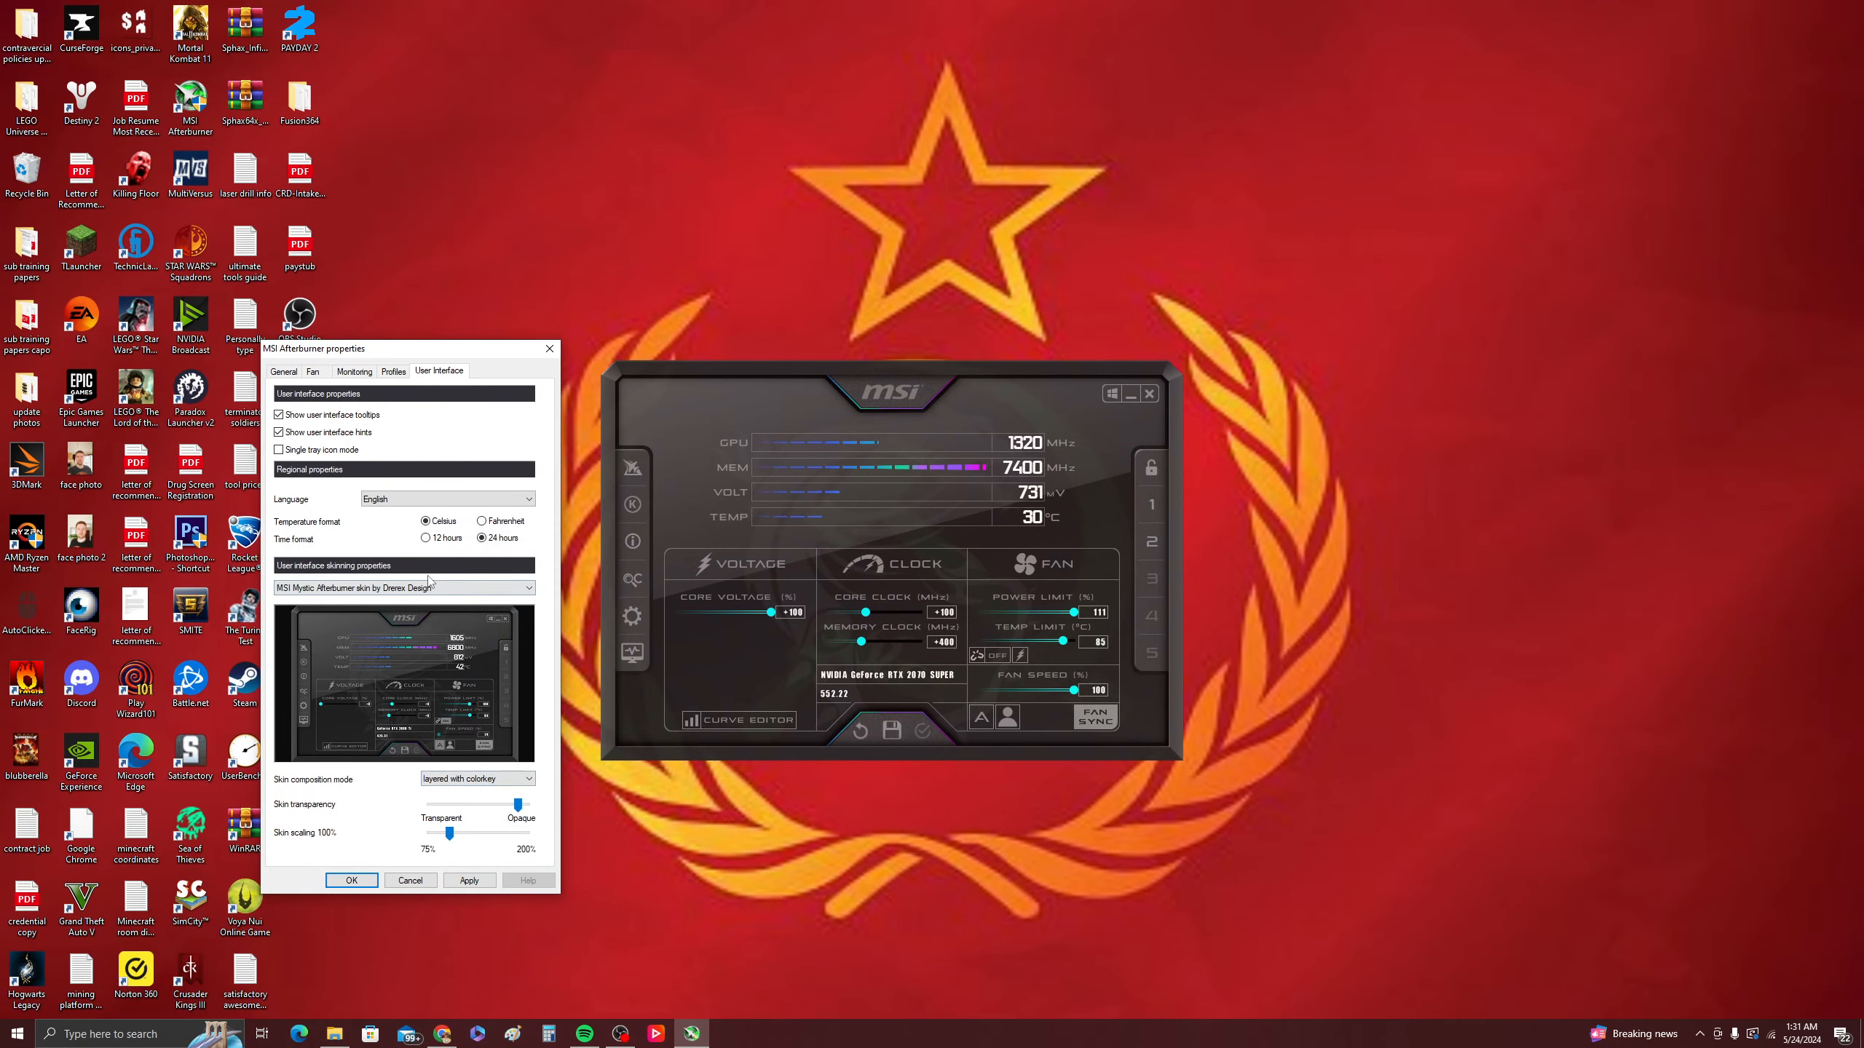
- Apply the MSI Steampunked, MSI Tech and MSI Touch of Modern skins one after another
{"action": "scroll", "coordinate": [432, 590], "scroll_direction": "down", "scroll_amount": 1}
{"action": "left_click", "coordinate": [468, 880]}
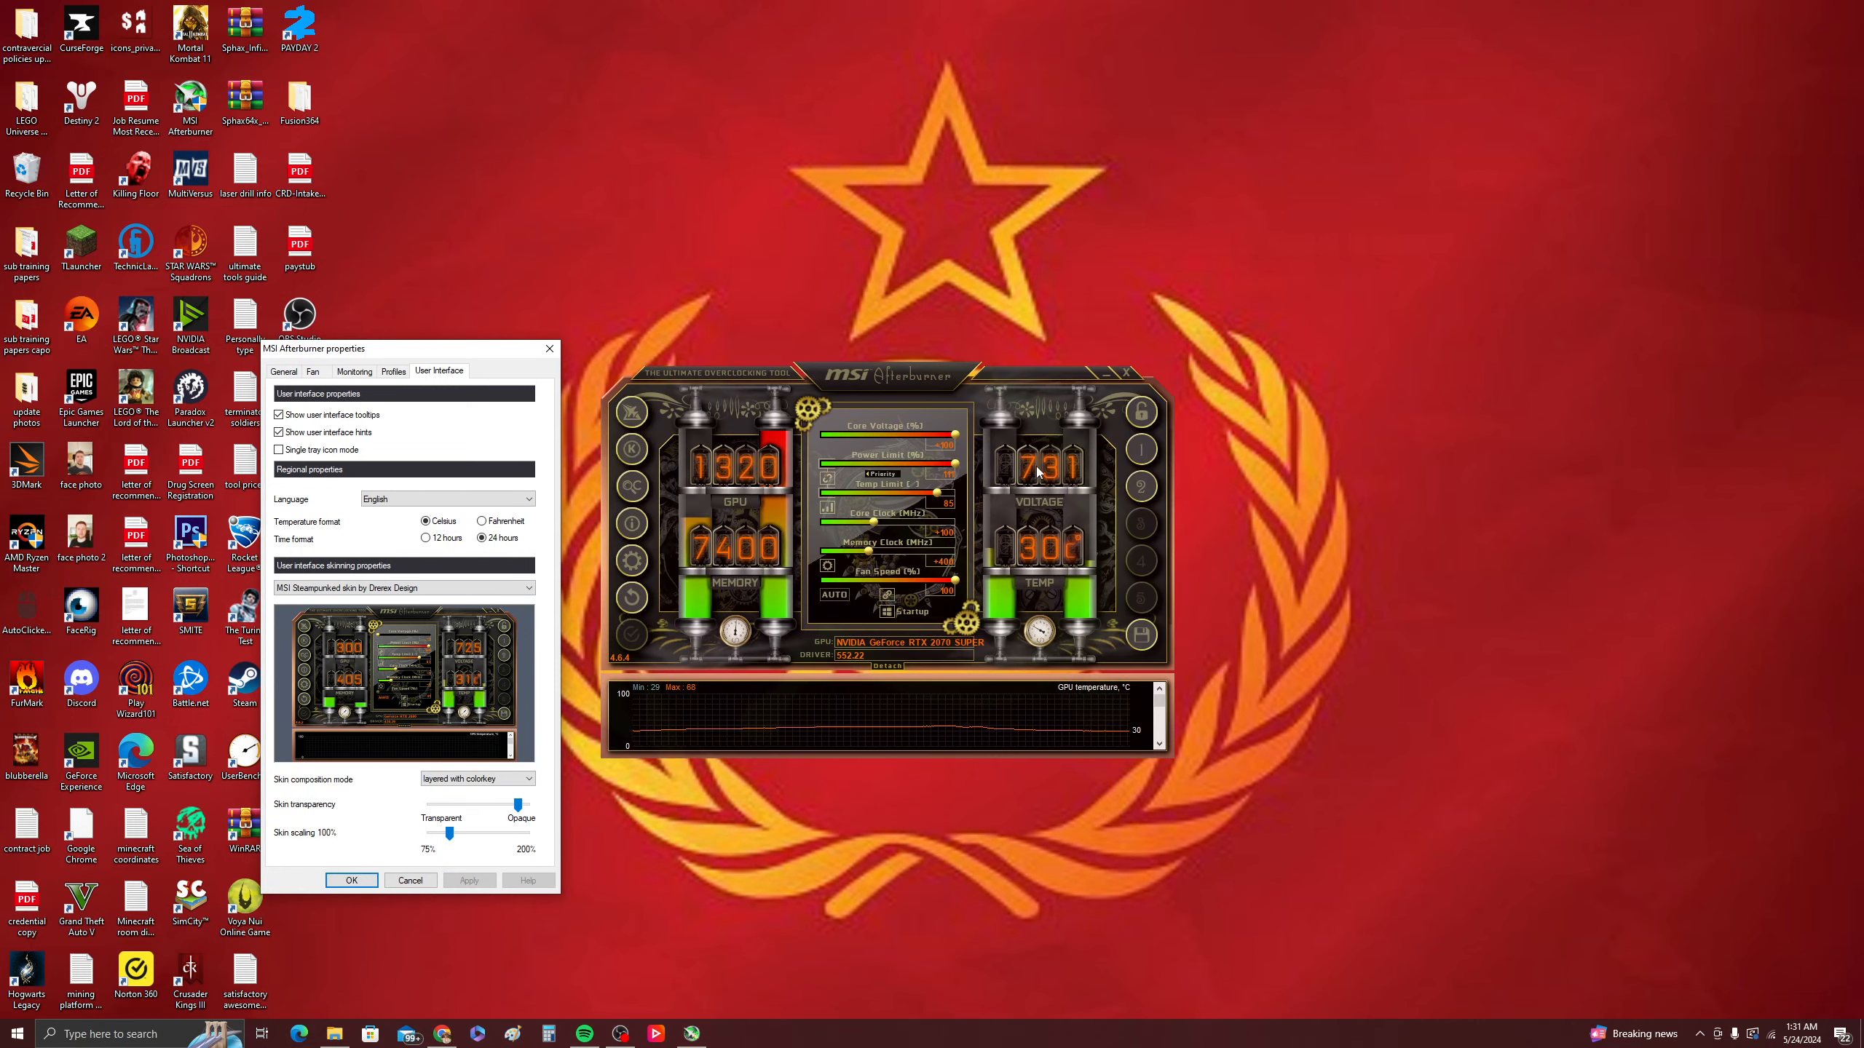
{"action": "scroll", "coordinate": [444, 592], "scroll_direction": "down", "scroll_amount": 1}
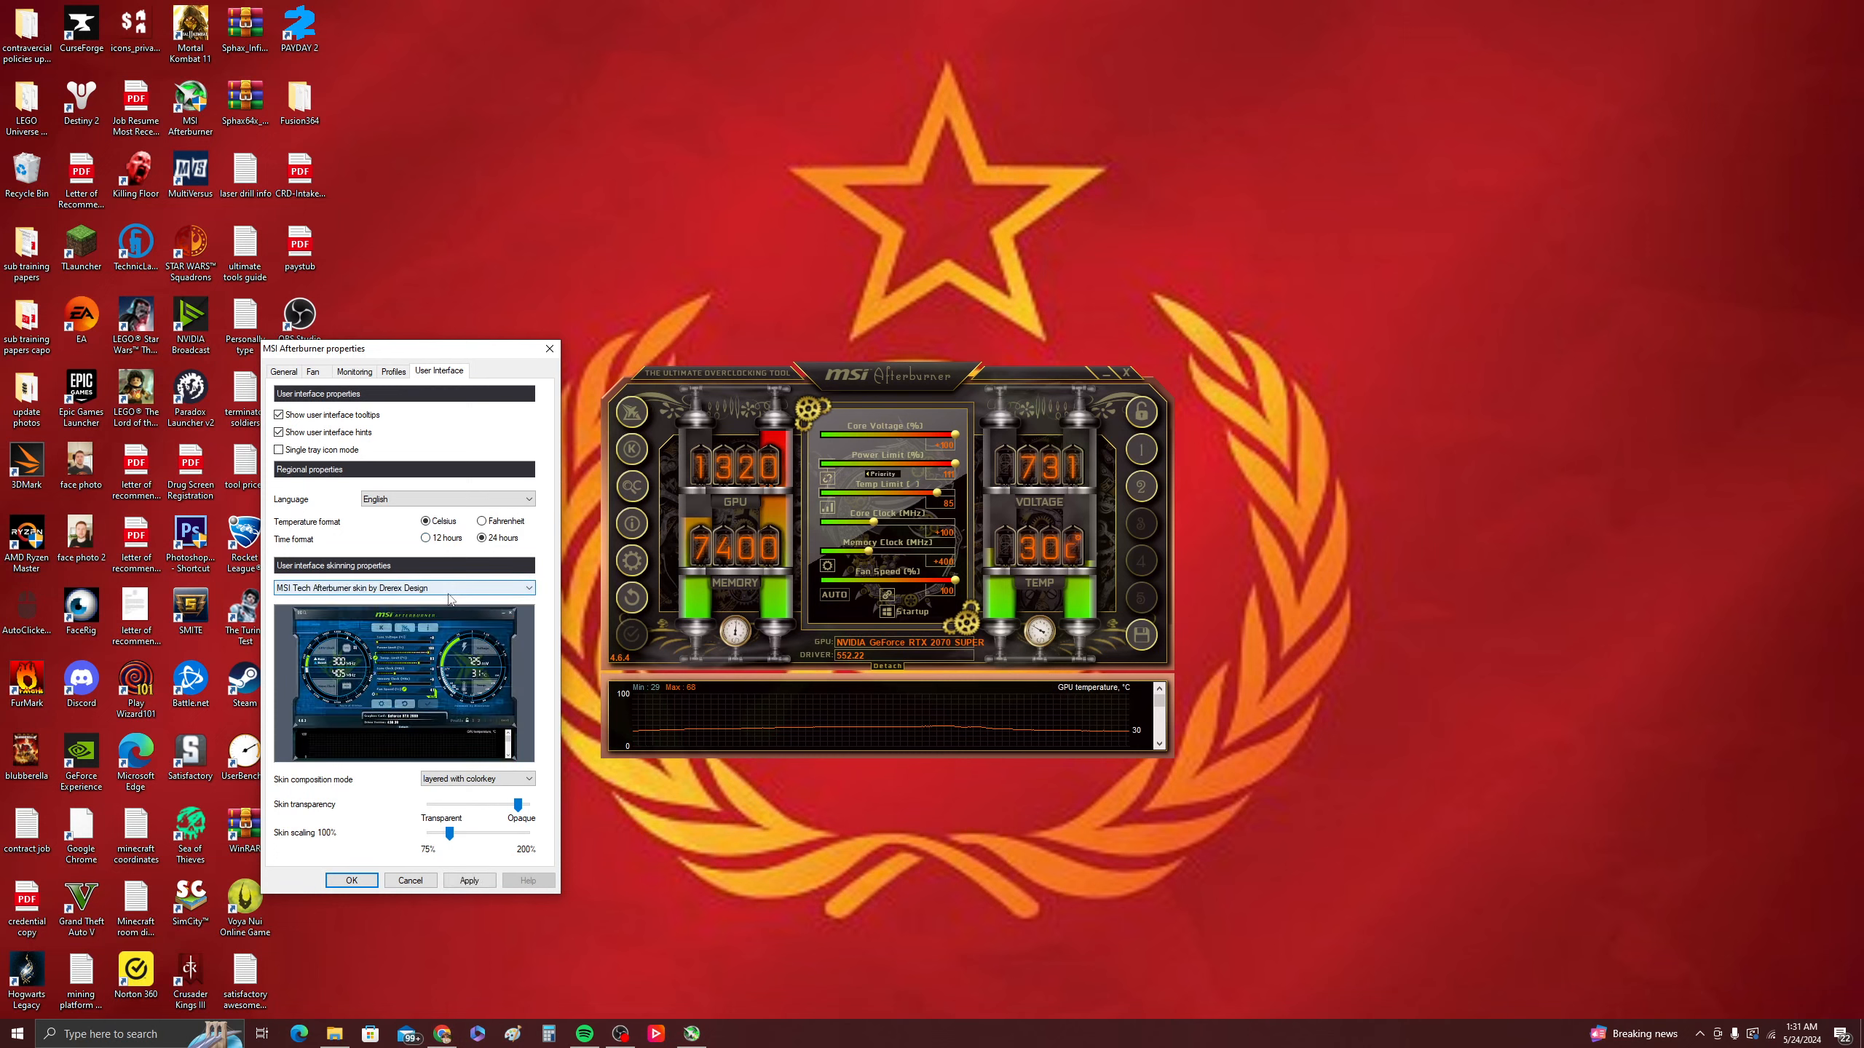
{"action": "left_click", "coordinate": [473, 883]}
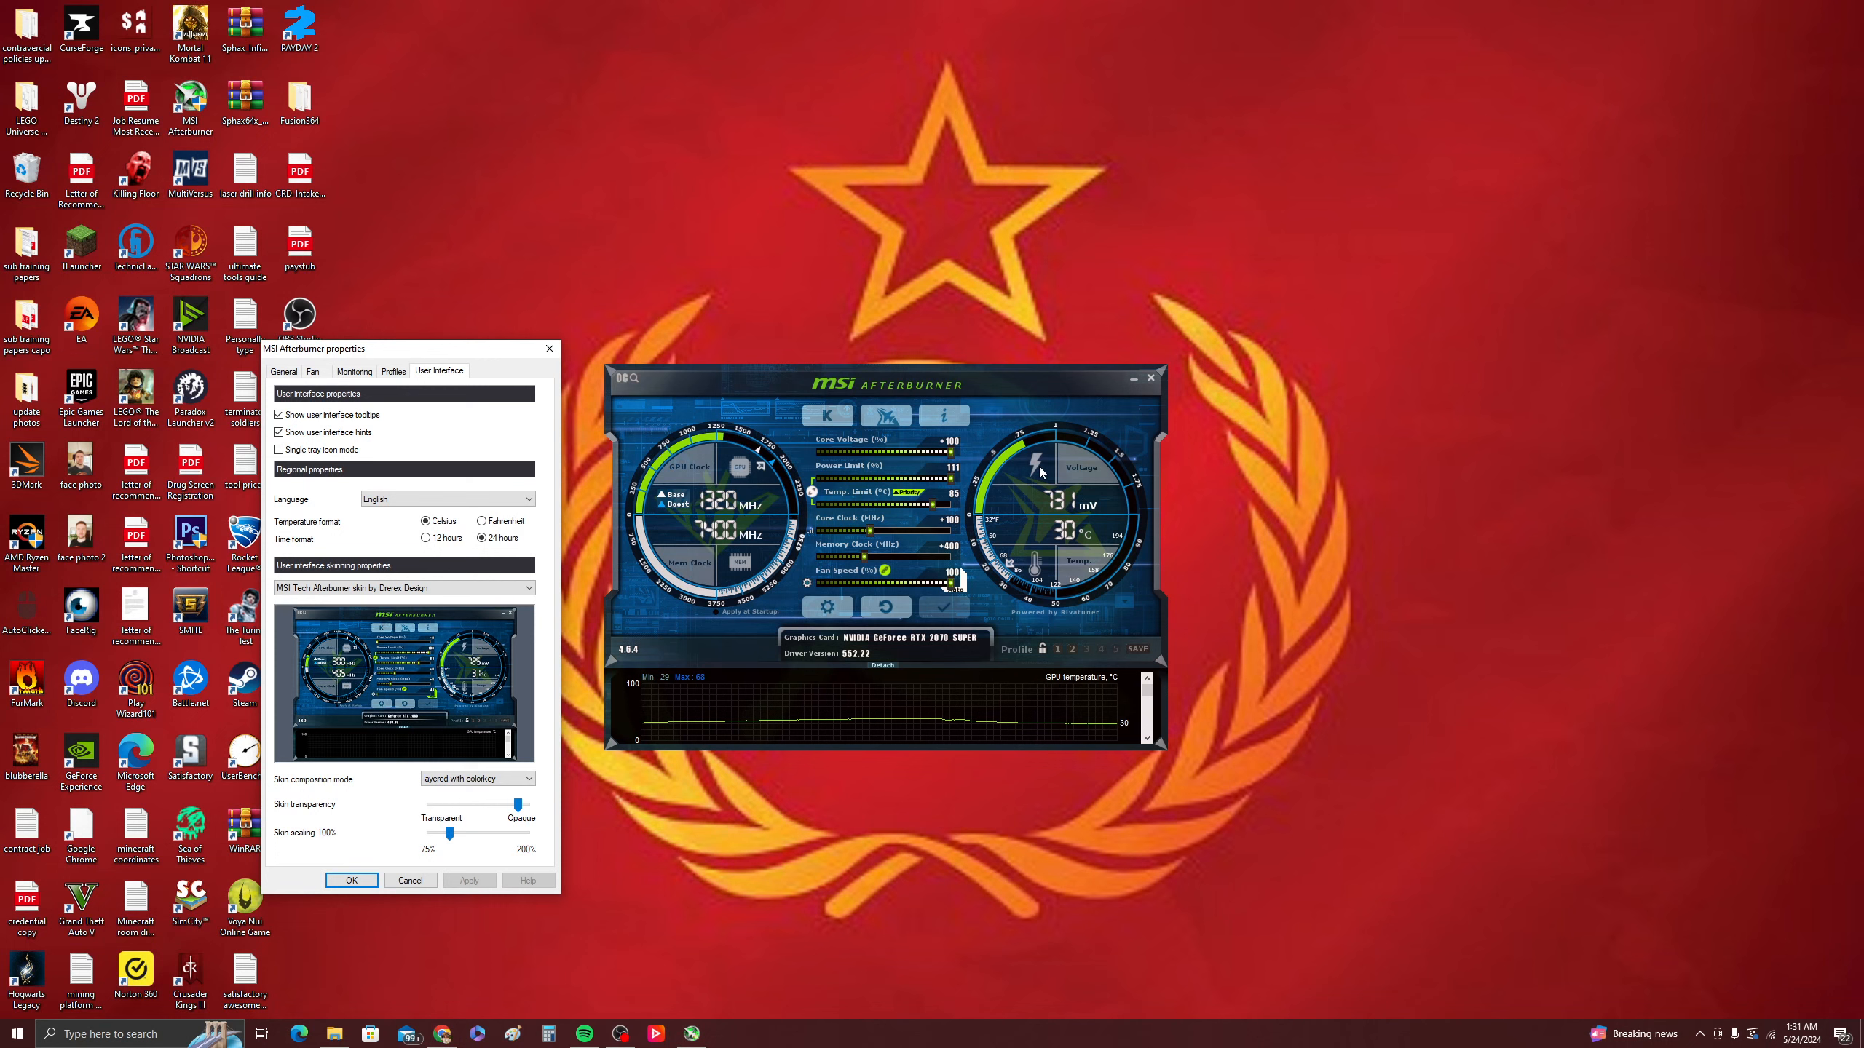
{"action": "scroll", "coordinate": [514, 588], "scroll_direction": "down", "scroll_amount": 1}
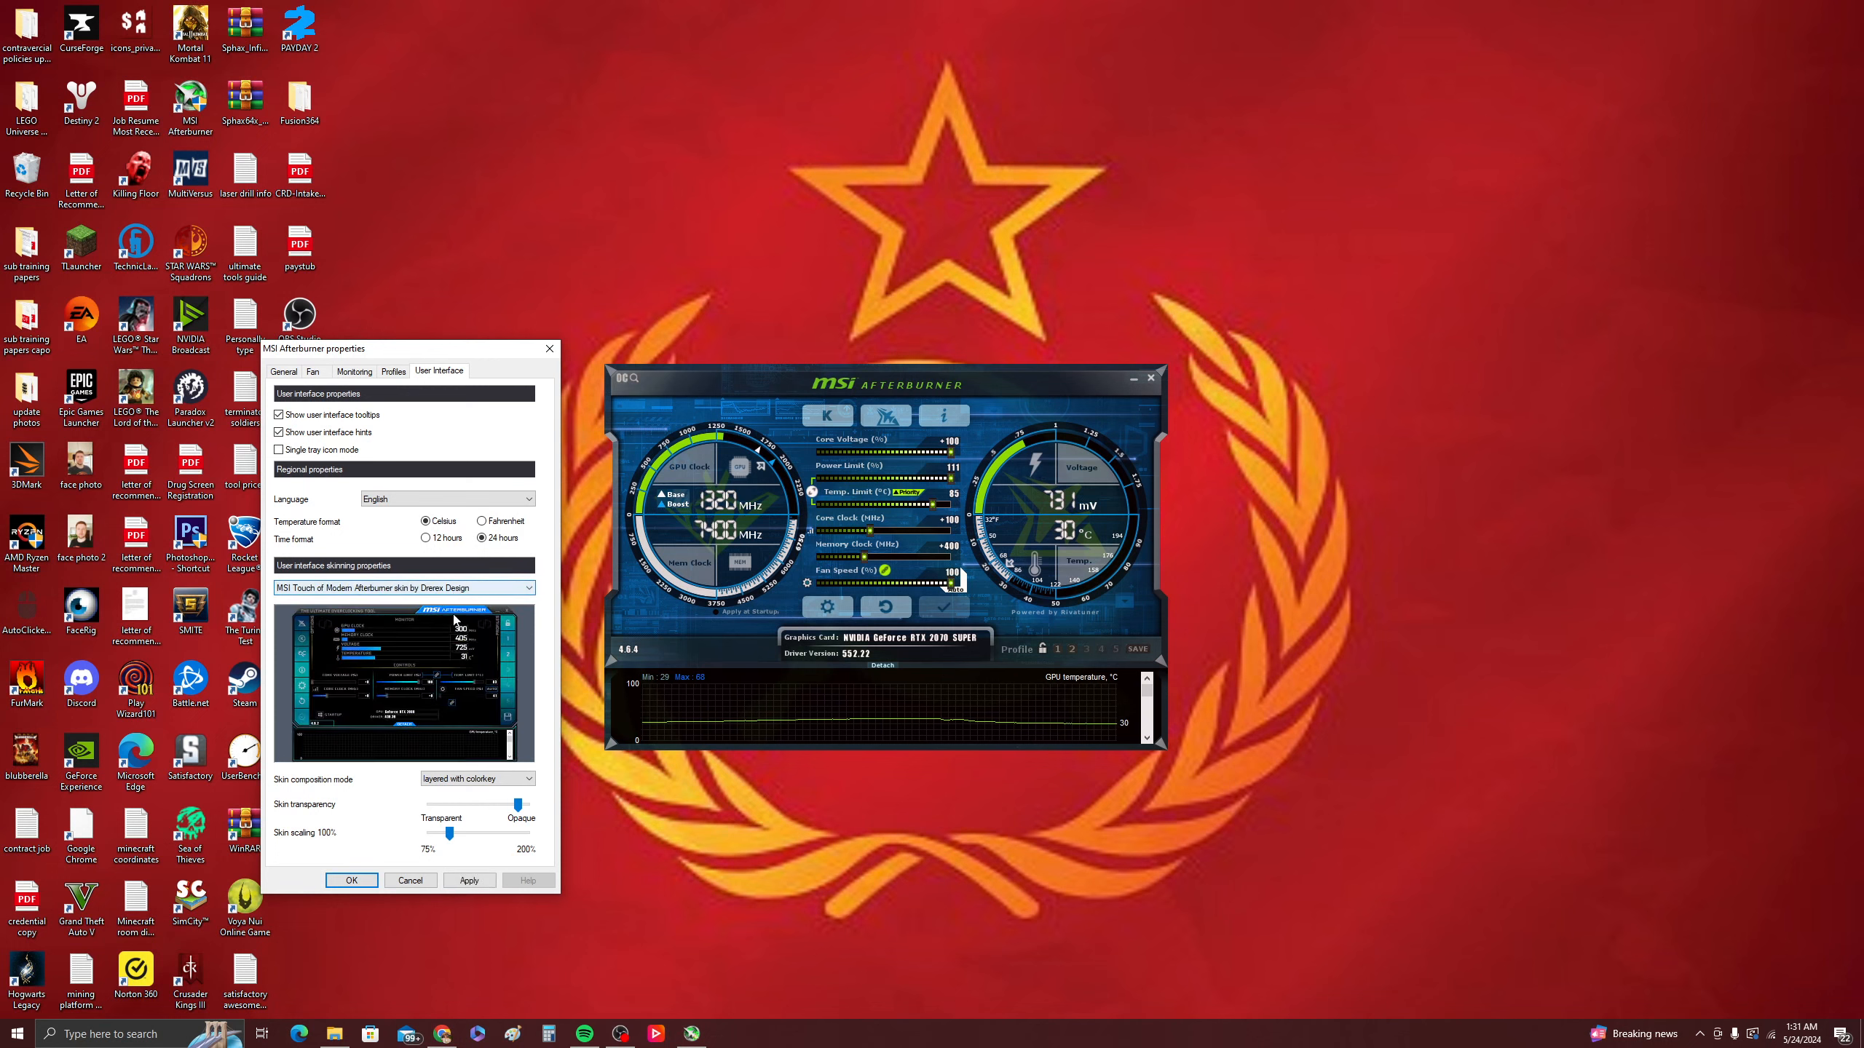
{"action": "left_click", "coordinate": [469, 881]}
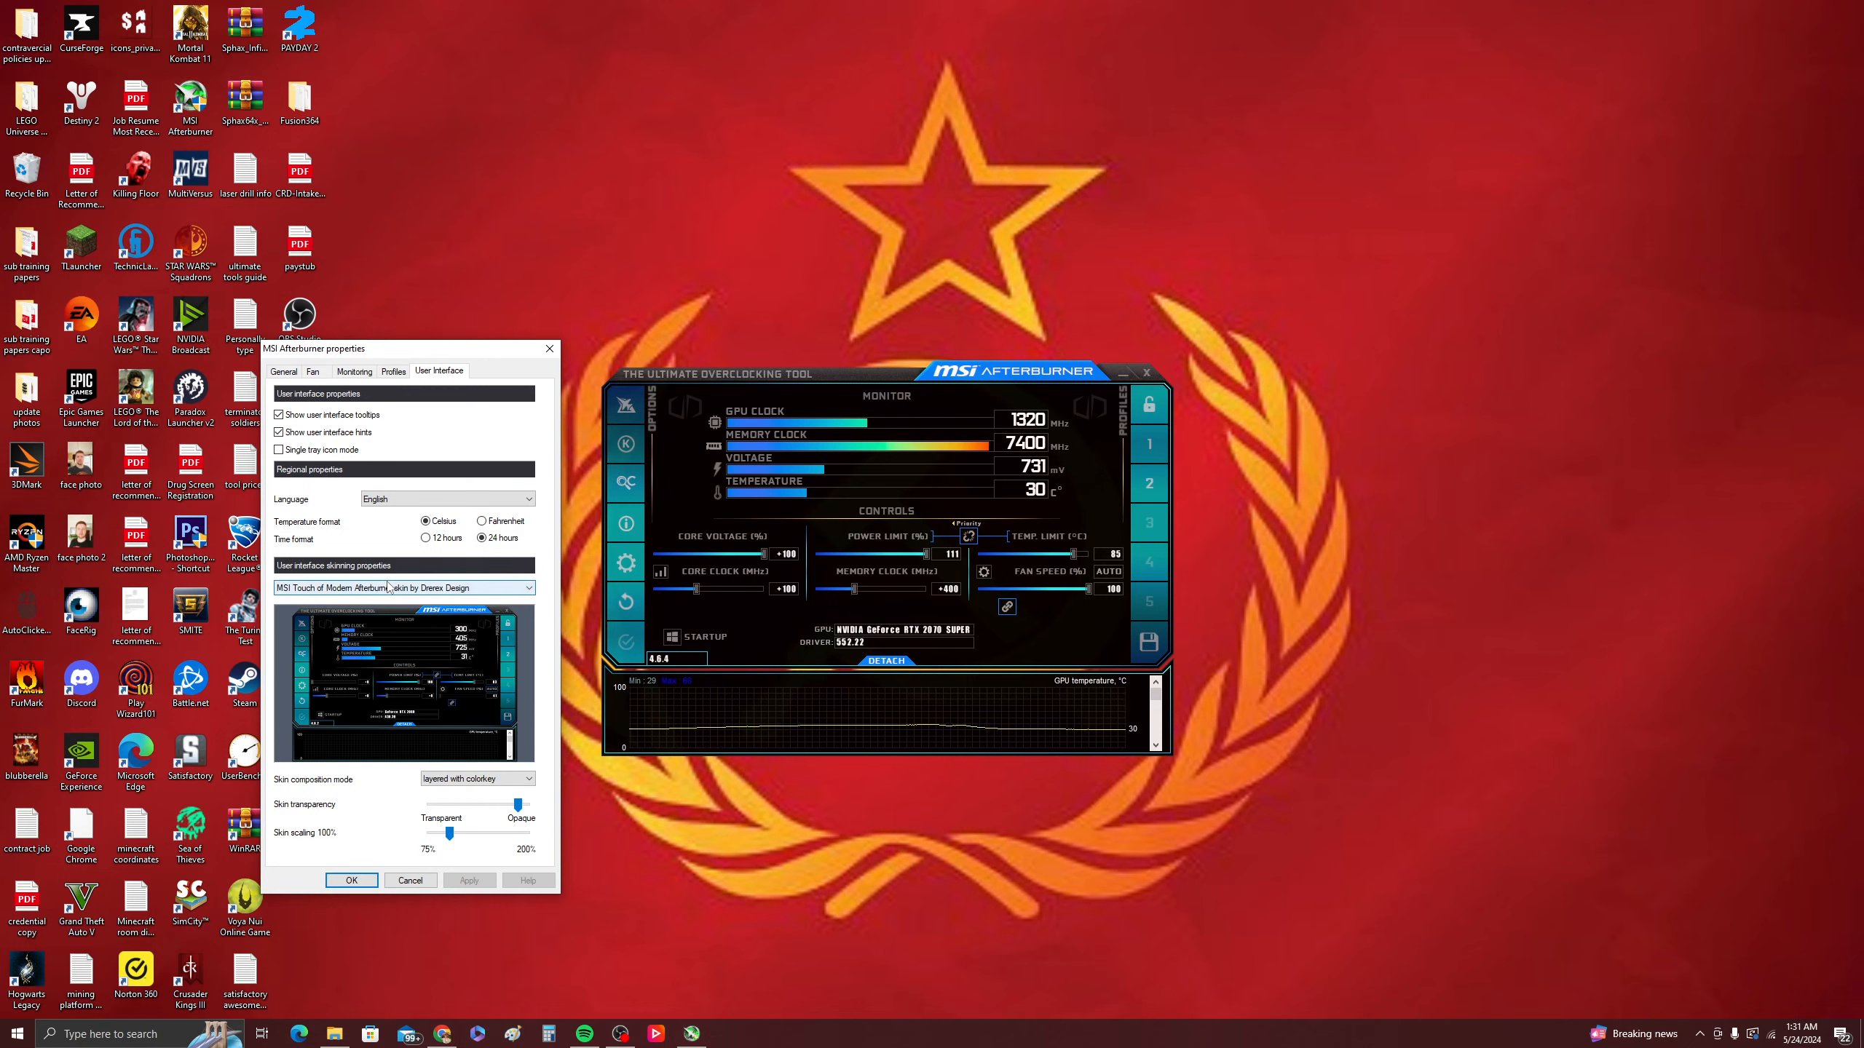
- Apply the MSI Windows 11 Dark skin, followed by the MSI Windows 11 Light skin
{"action": "scroll", "coordinate": [392, 589], "scroll_direction": "down", "scroll_amount": 1}
{"action": "left_click", "coordinate": [462, 883]}
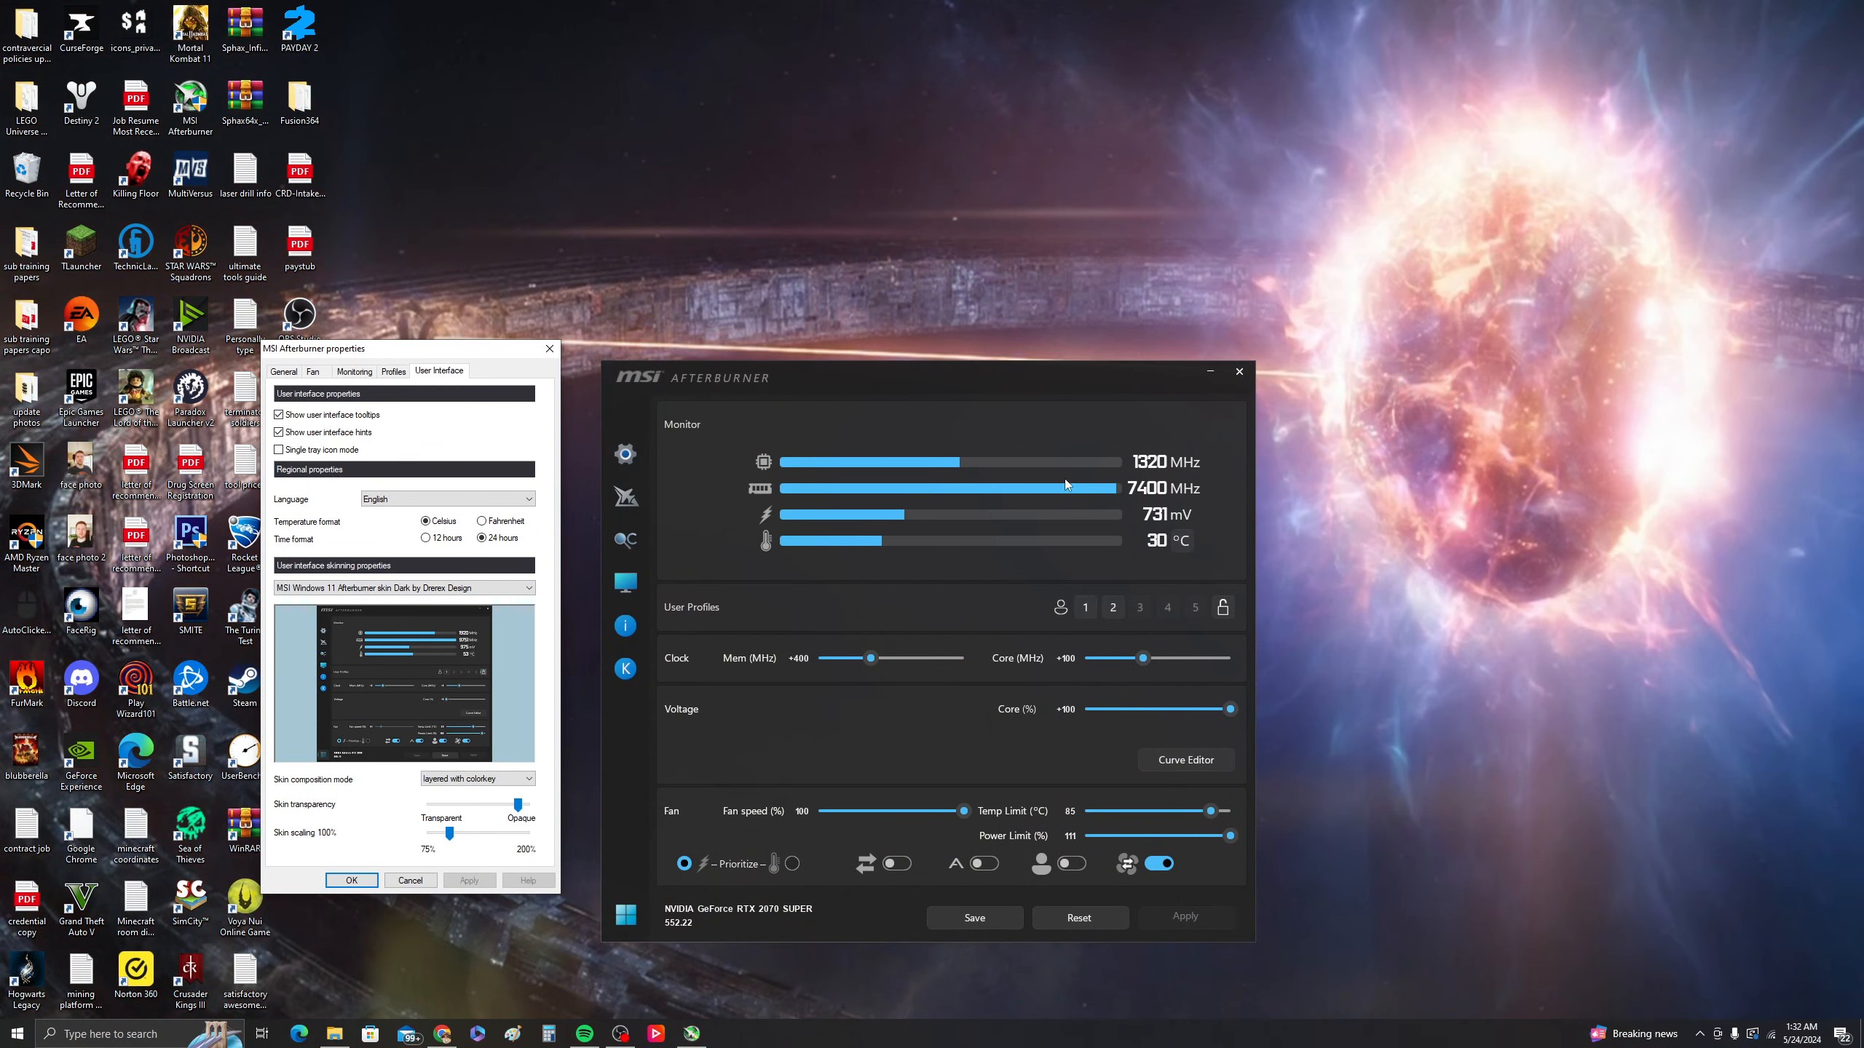
{"action": "scroll", "coordinate": [449, 596], "scroll_direction": "down", "scroll_amount": 1}
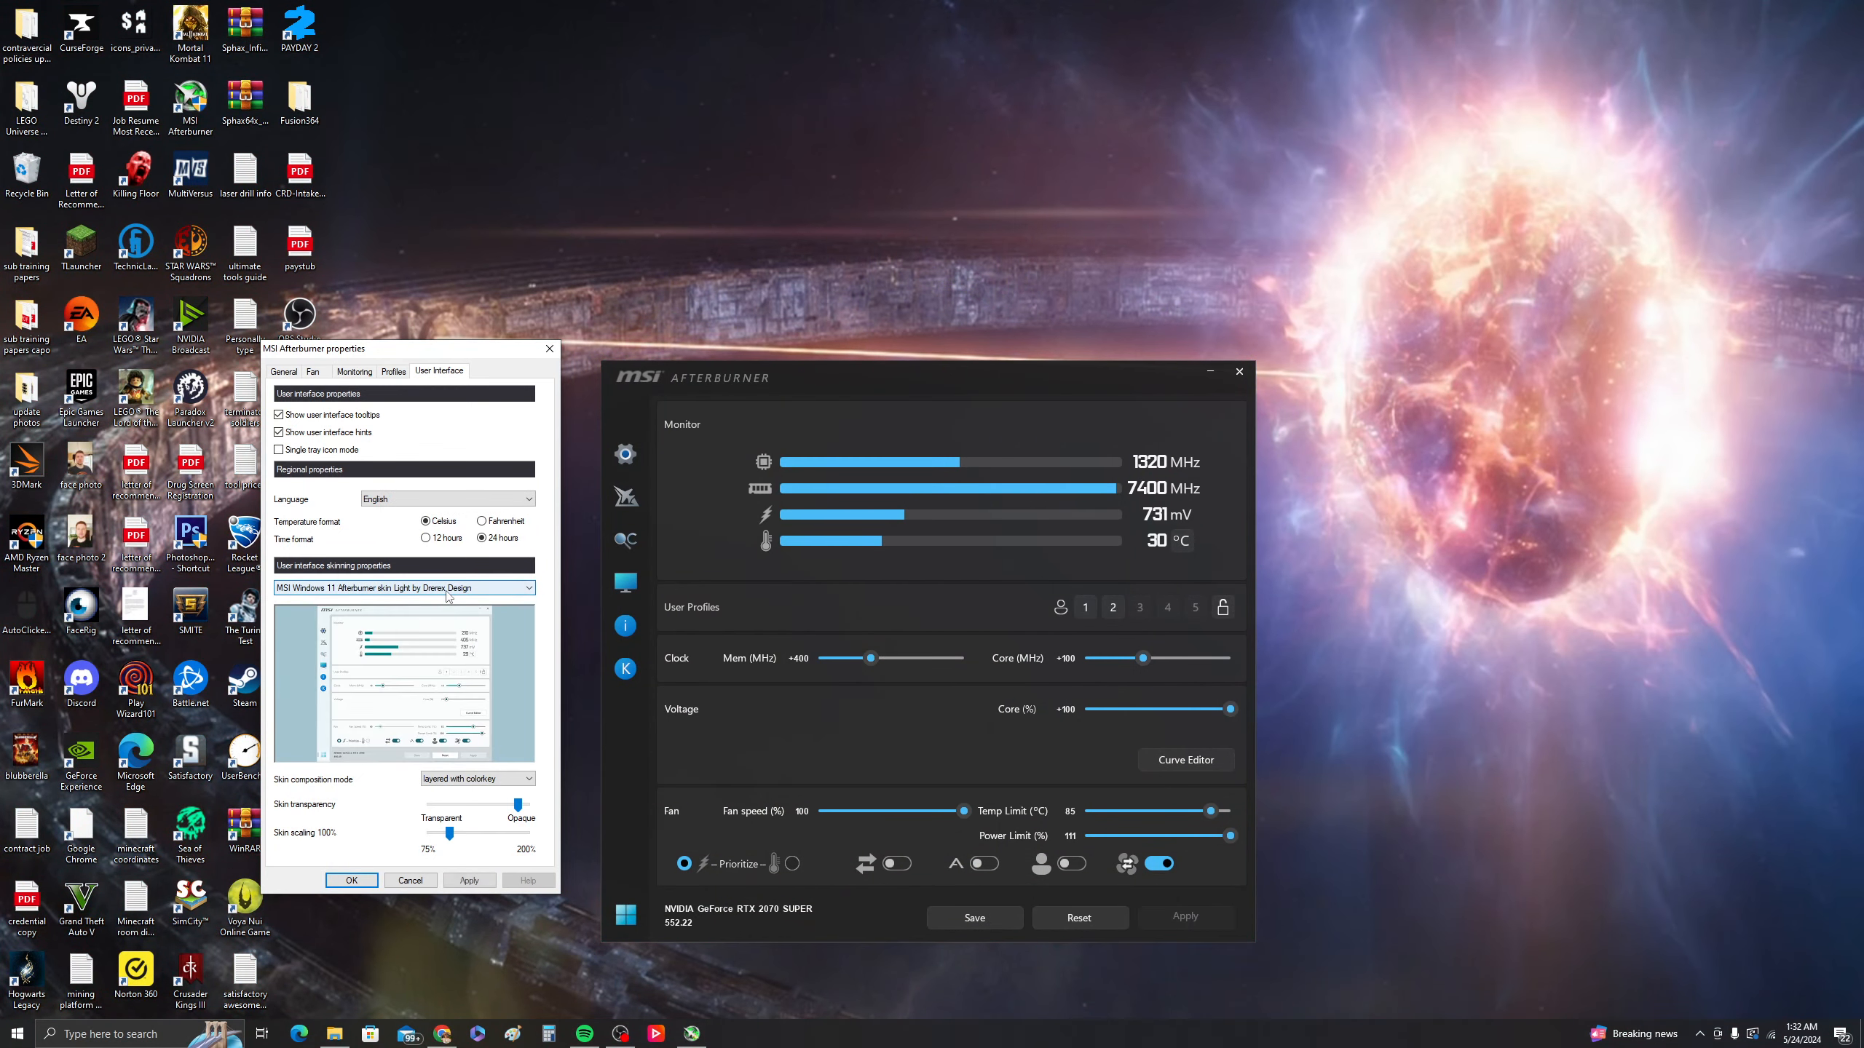
{"action": "left_click", "coordinate": [468, 880]}
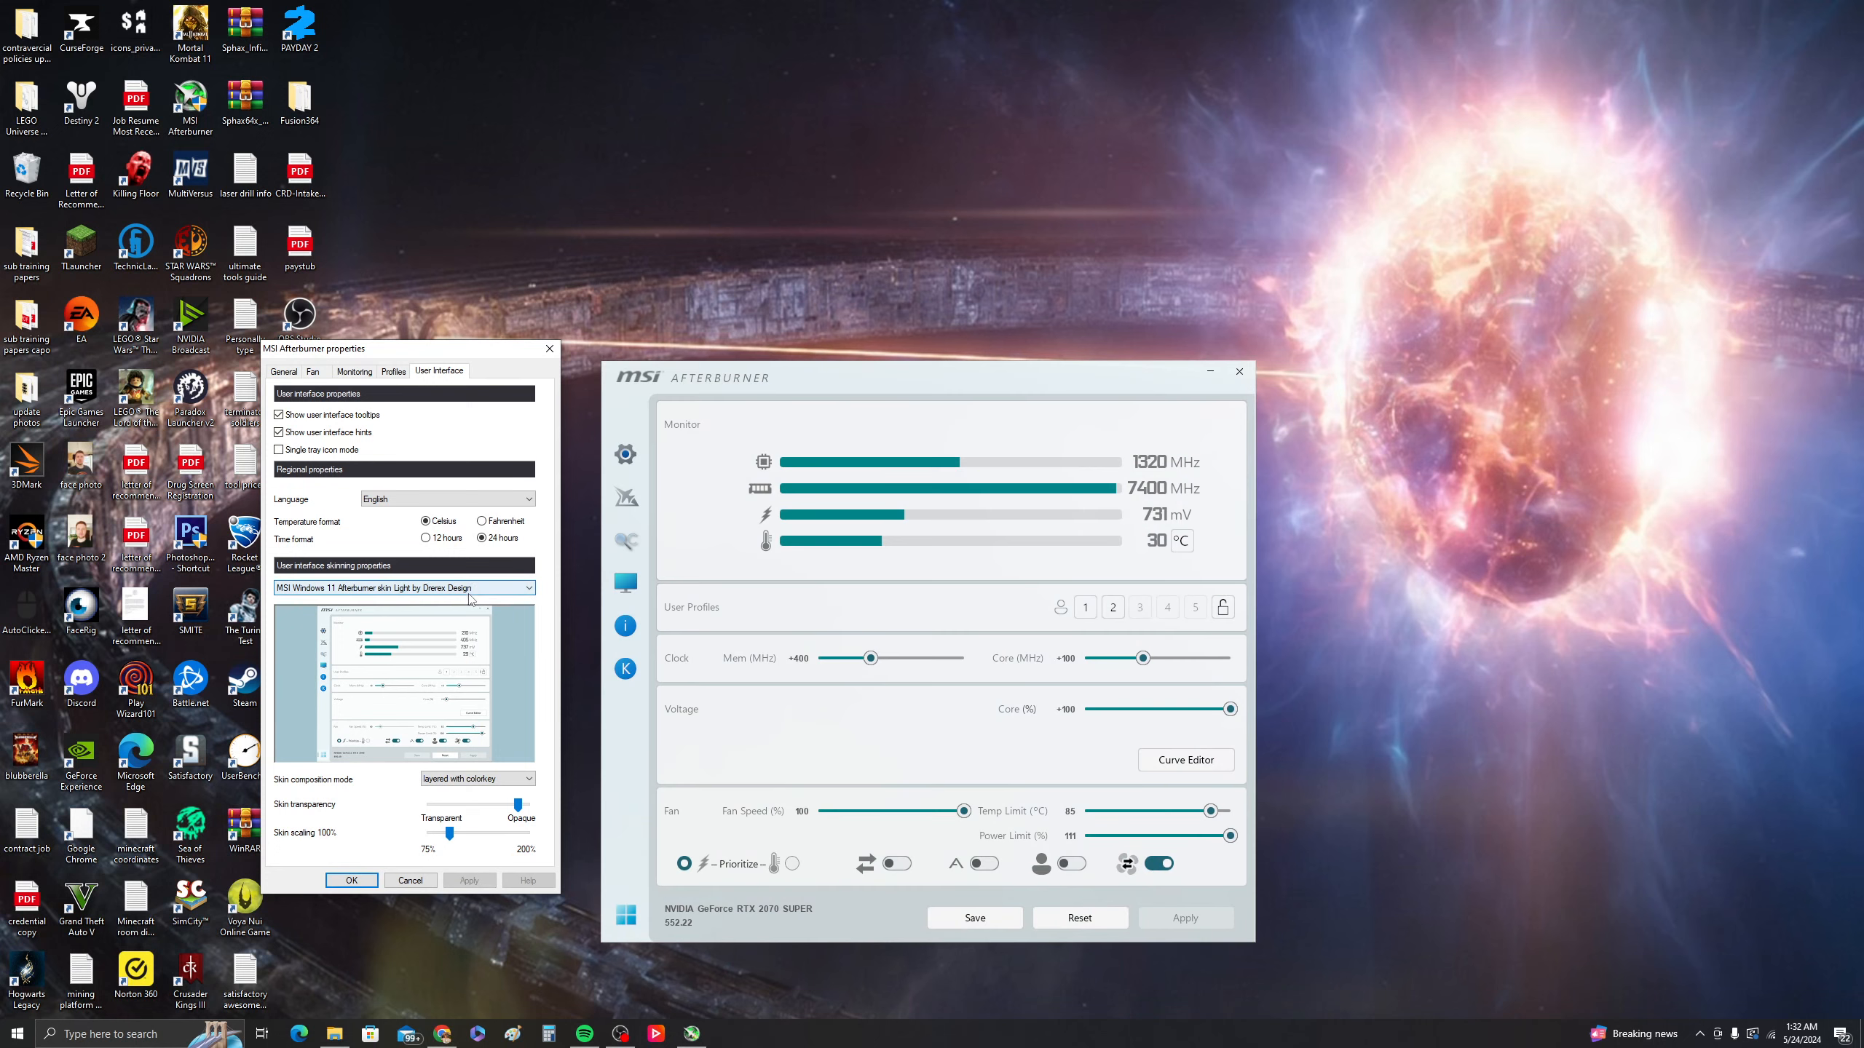
- Preview several of the earlier skins from the skin list, and apply the MSI Touch of Modern skin again
{"action": "left_click", "coordinate": [473, 589]}
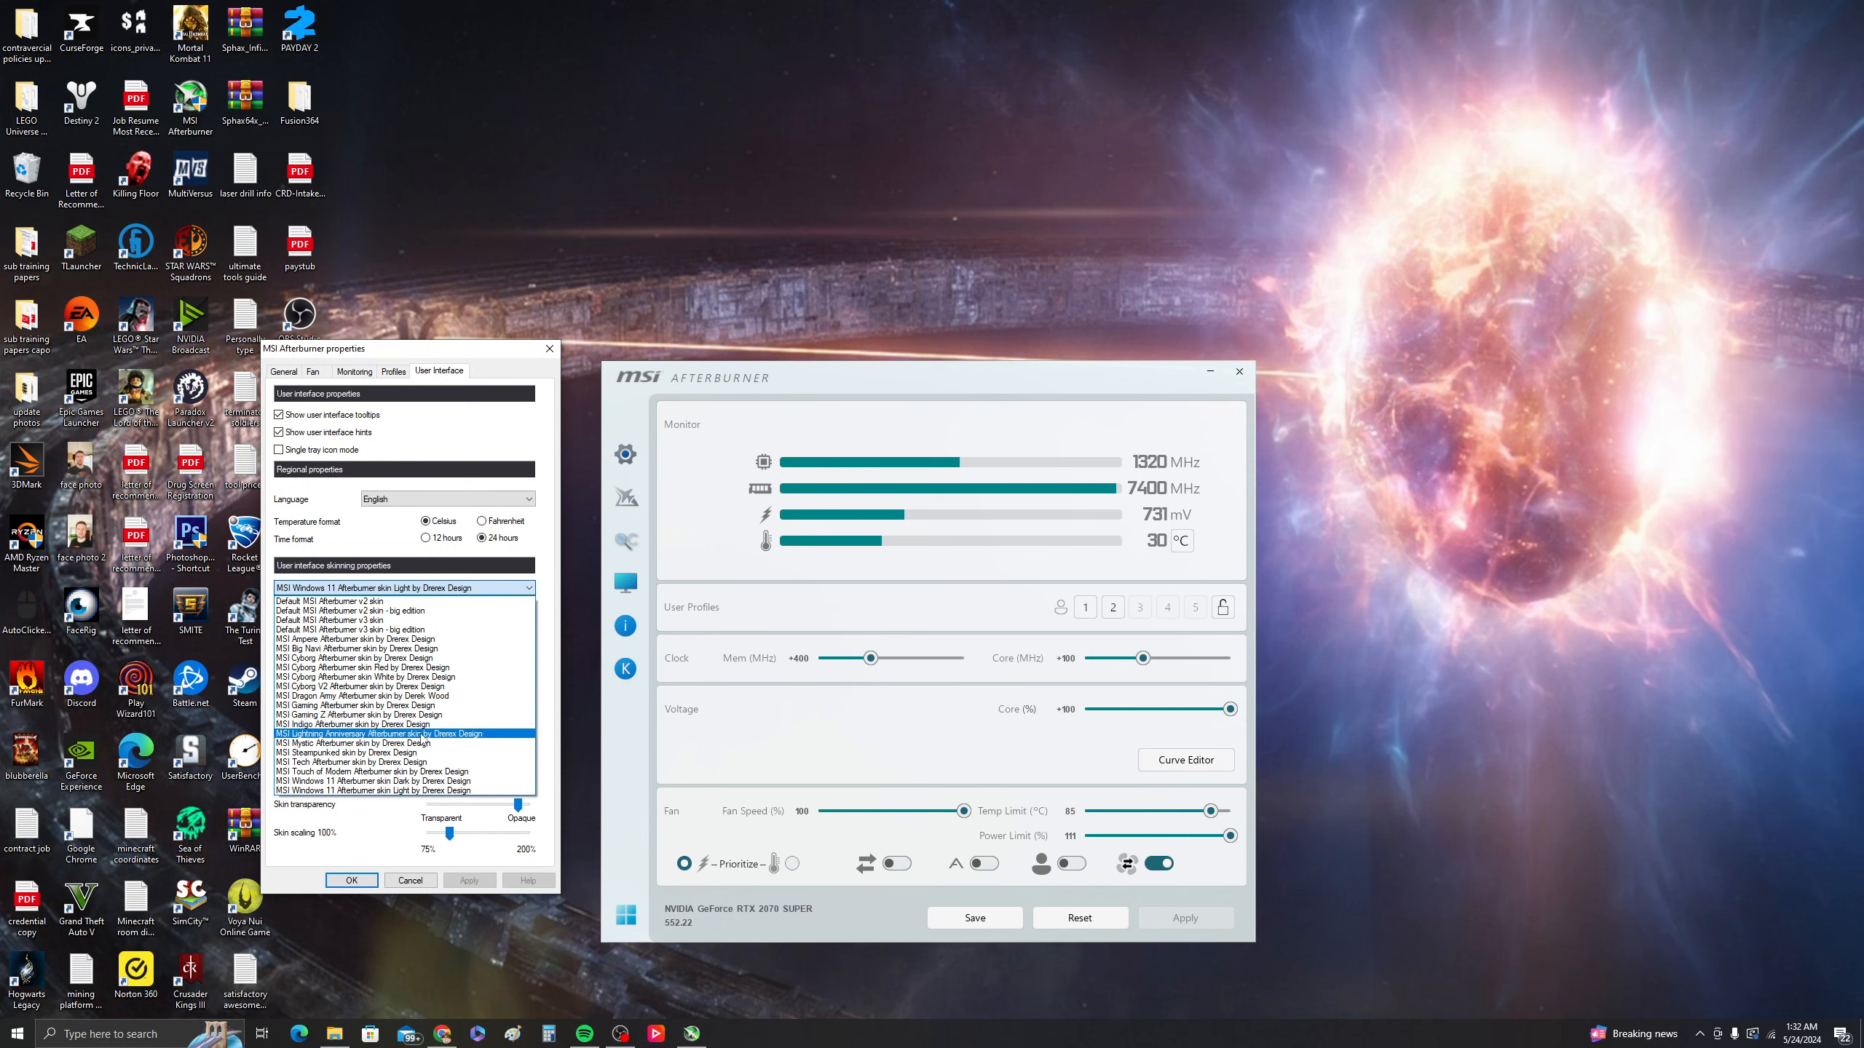
{"action": "left_click", "coordinate": [426, 733]}
{"action": "scroll", "coordinate": [448, 594], "scroll_direction": "up", "scroll_amount": 4}
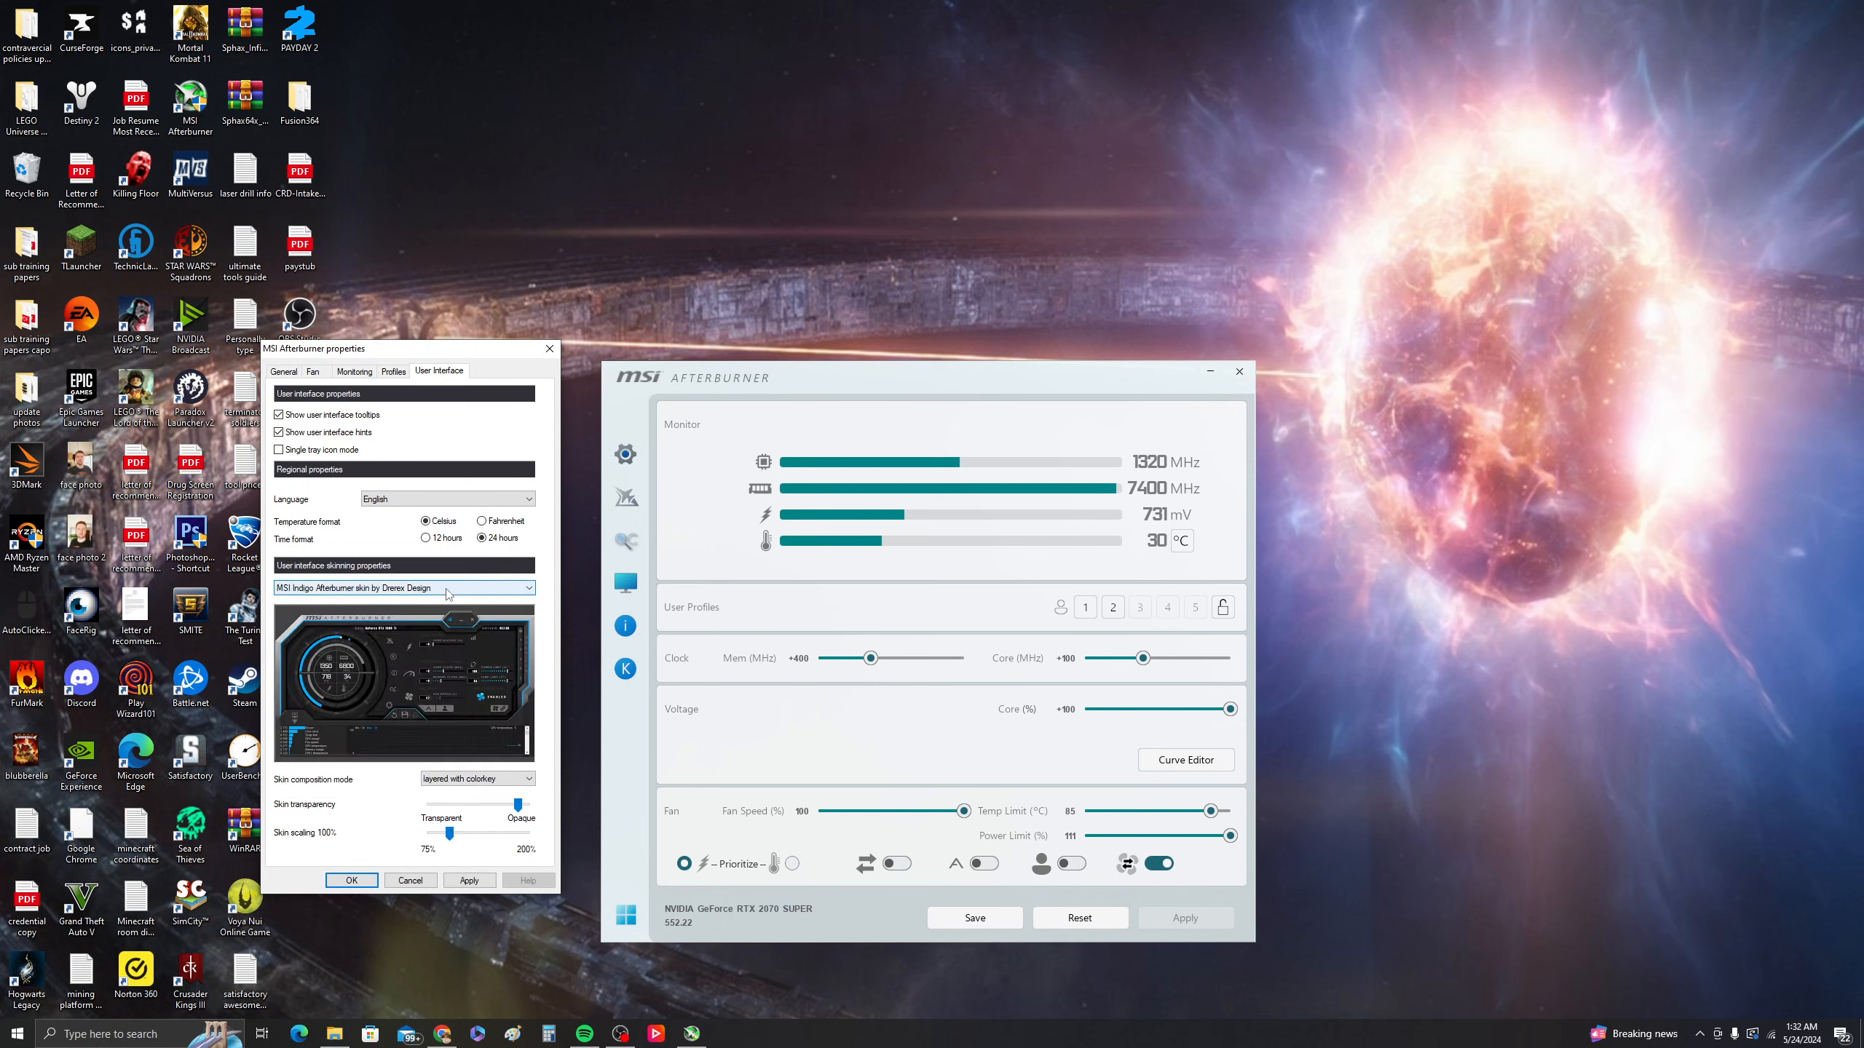
{"action": "scroll", "coordinate": [448, 594], "scroll_direction": "down", "scroll_amount": 4}
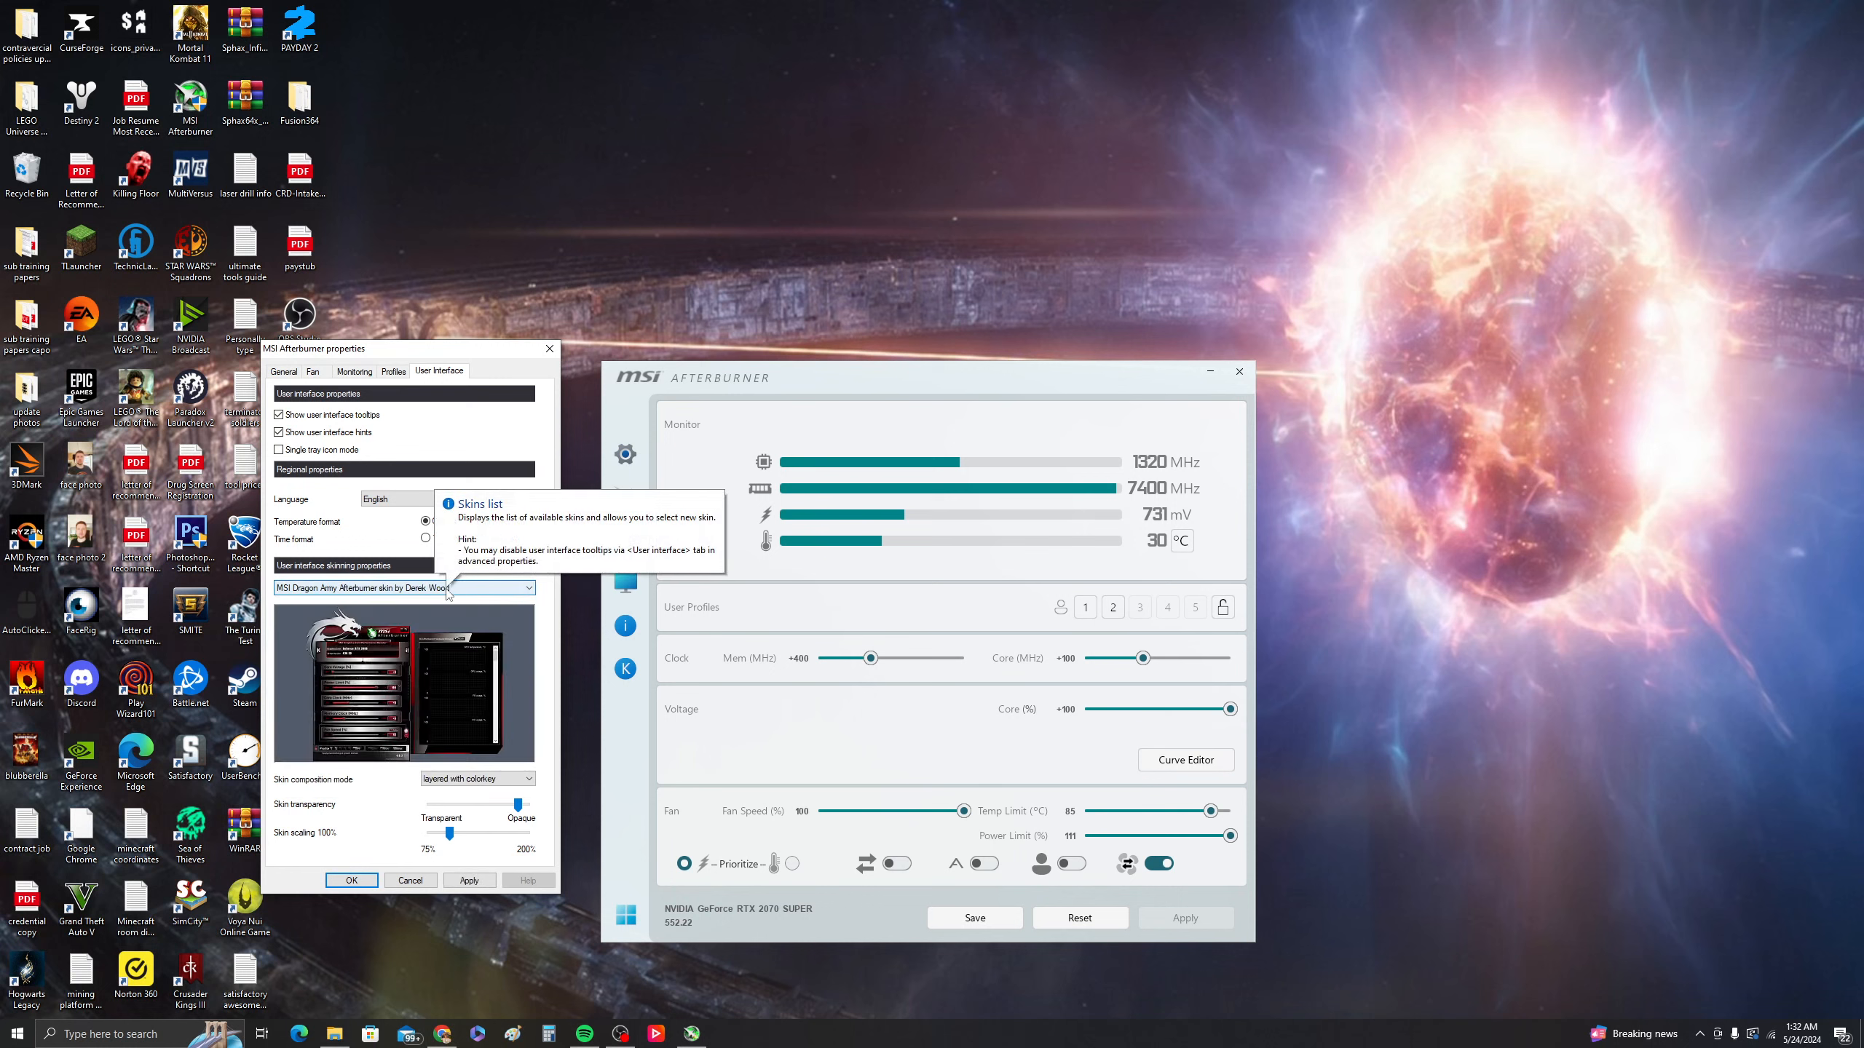
{"action": "scroll", "coordinate": [449, 594], "scroll_direction": "down", "scroll_amount": 1}
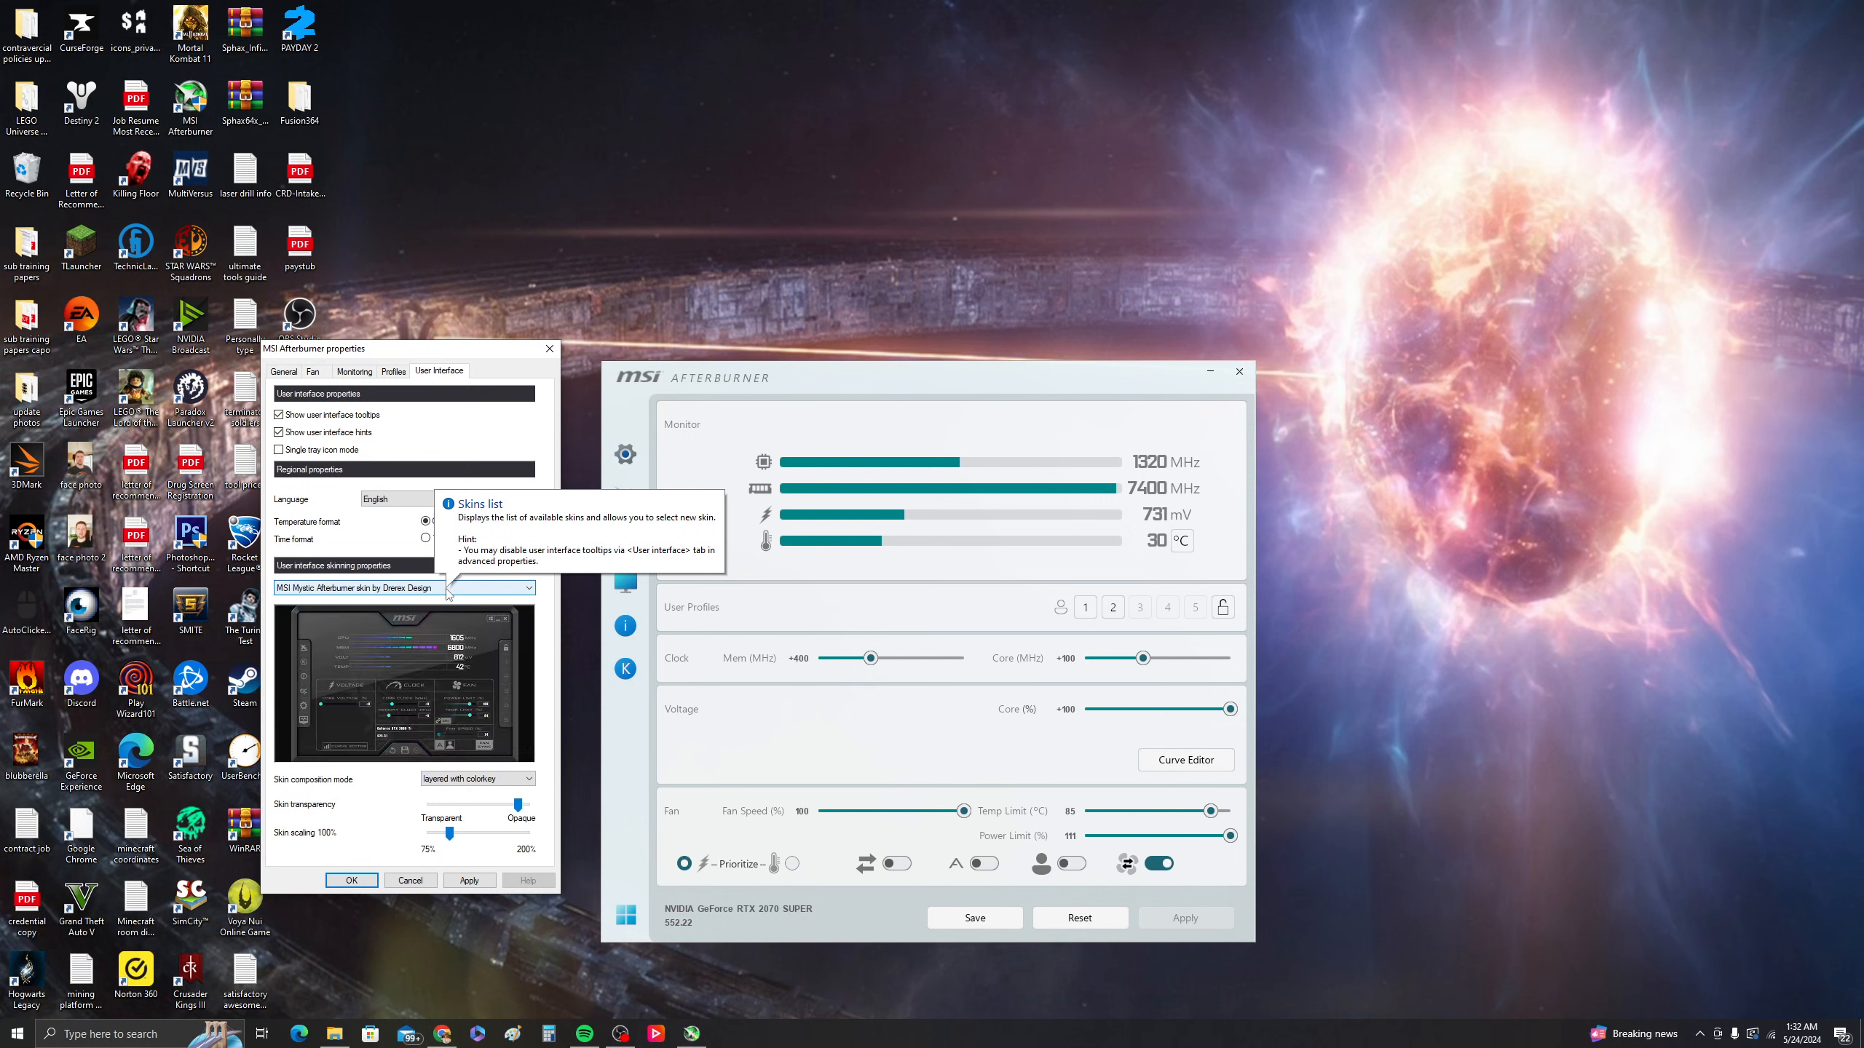
{"action": "scroll", "coordinate": [450, 593], "scroll_direction": "down", "scroll_amount": 4}
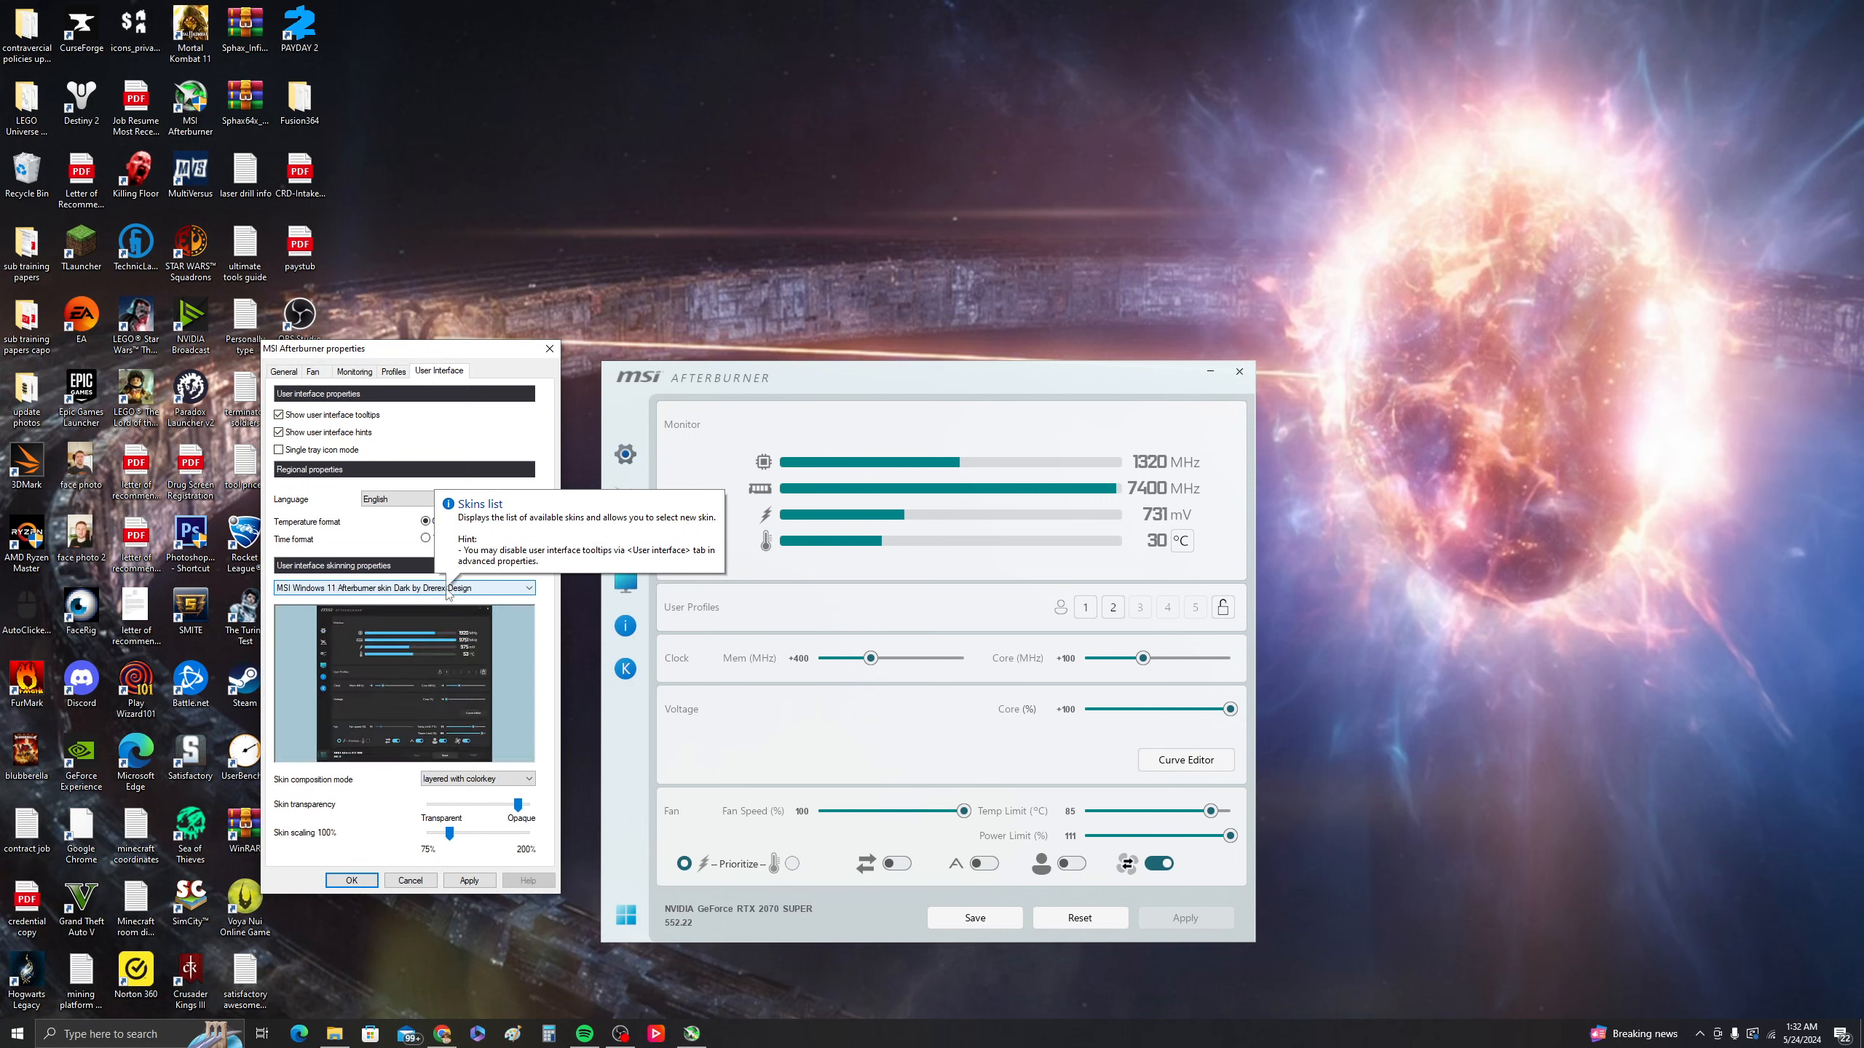
{"action": "left_click", "coordinate": [469, 880]}
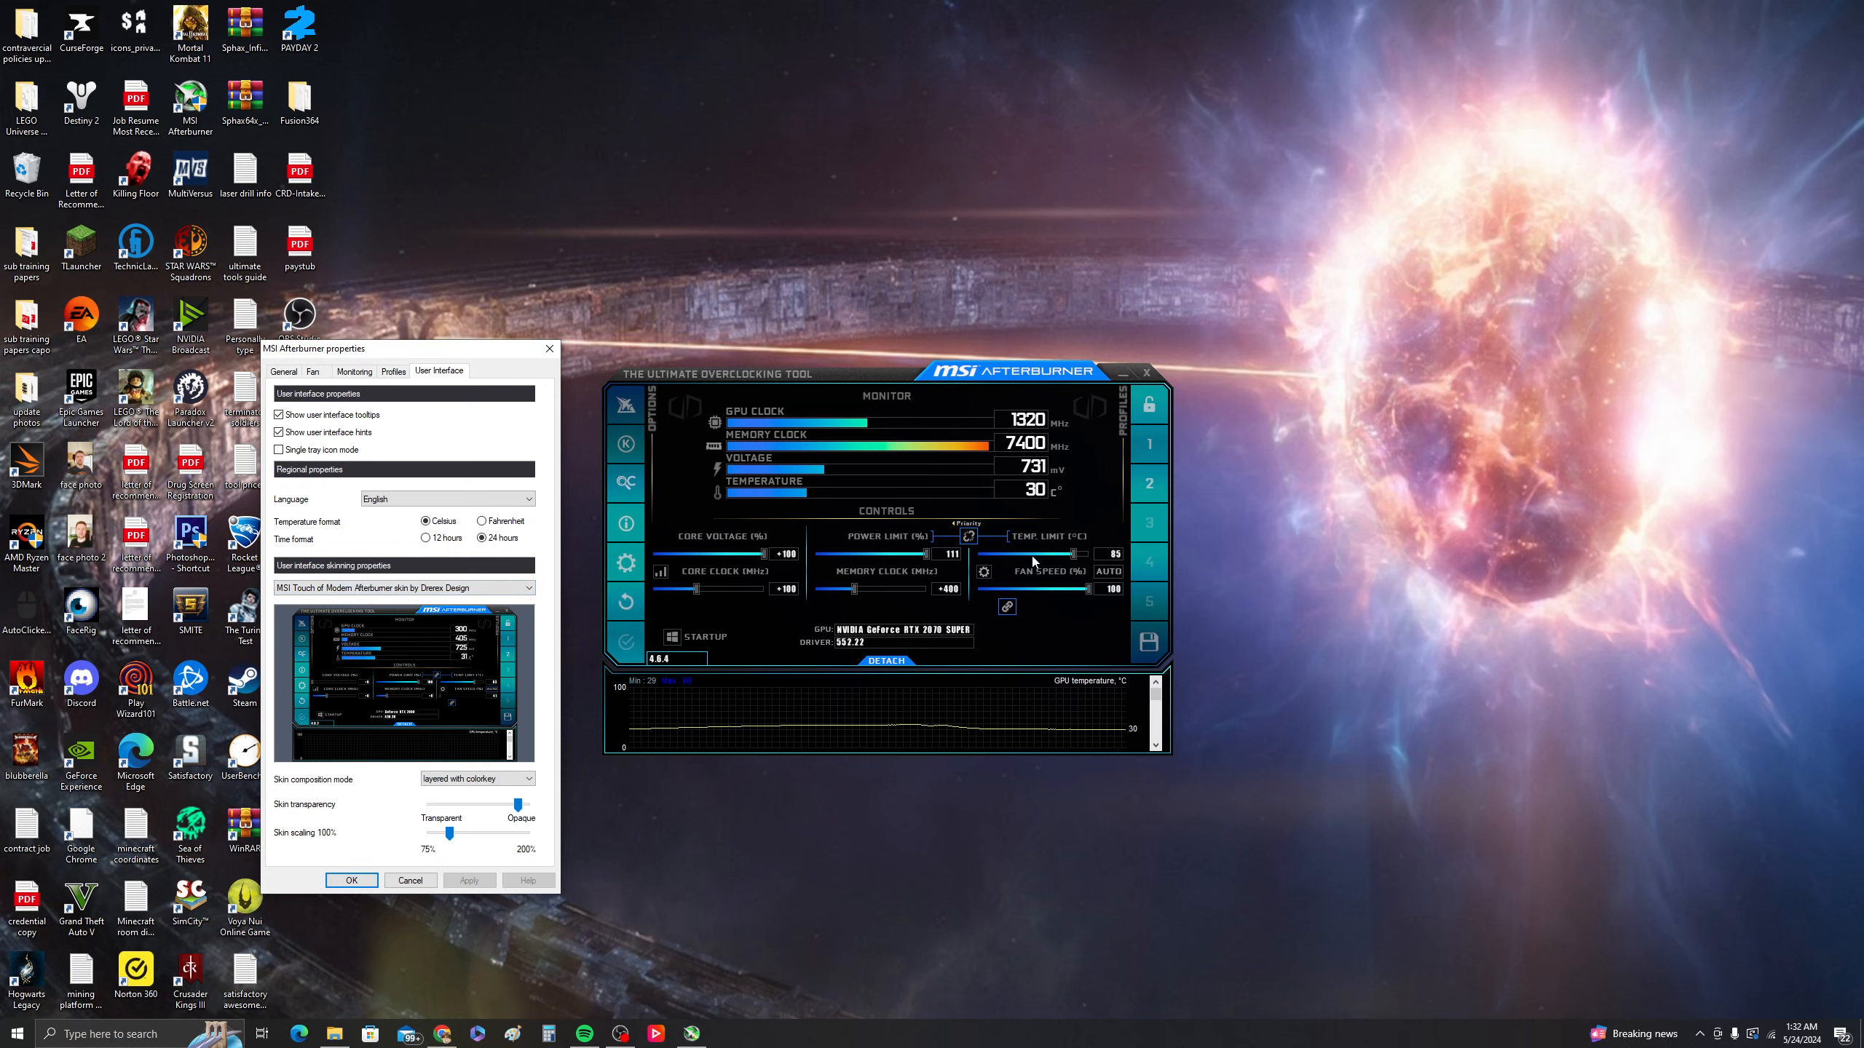
- Browse back through the skins, apply the MSI Mystic skin, and confirm the properties dialog
{"action": "scroll", "coordinate": [400, 591], "scroll_direction": "up", "scroll_amount": 3}
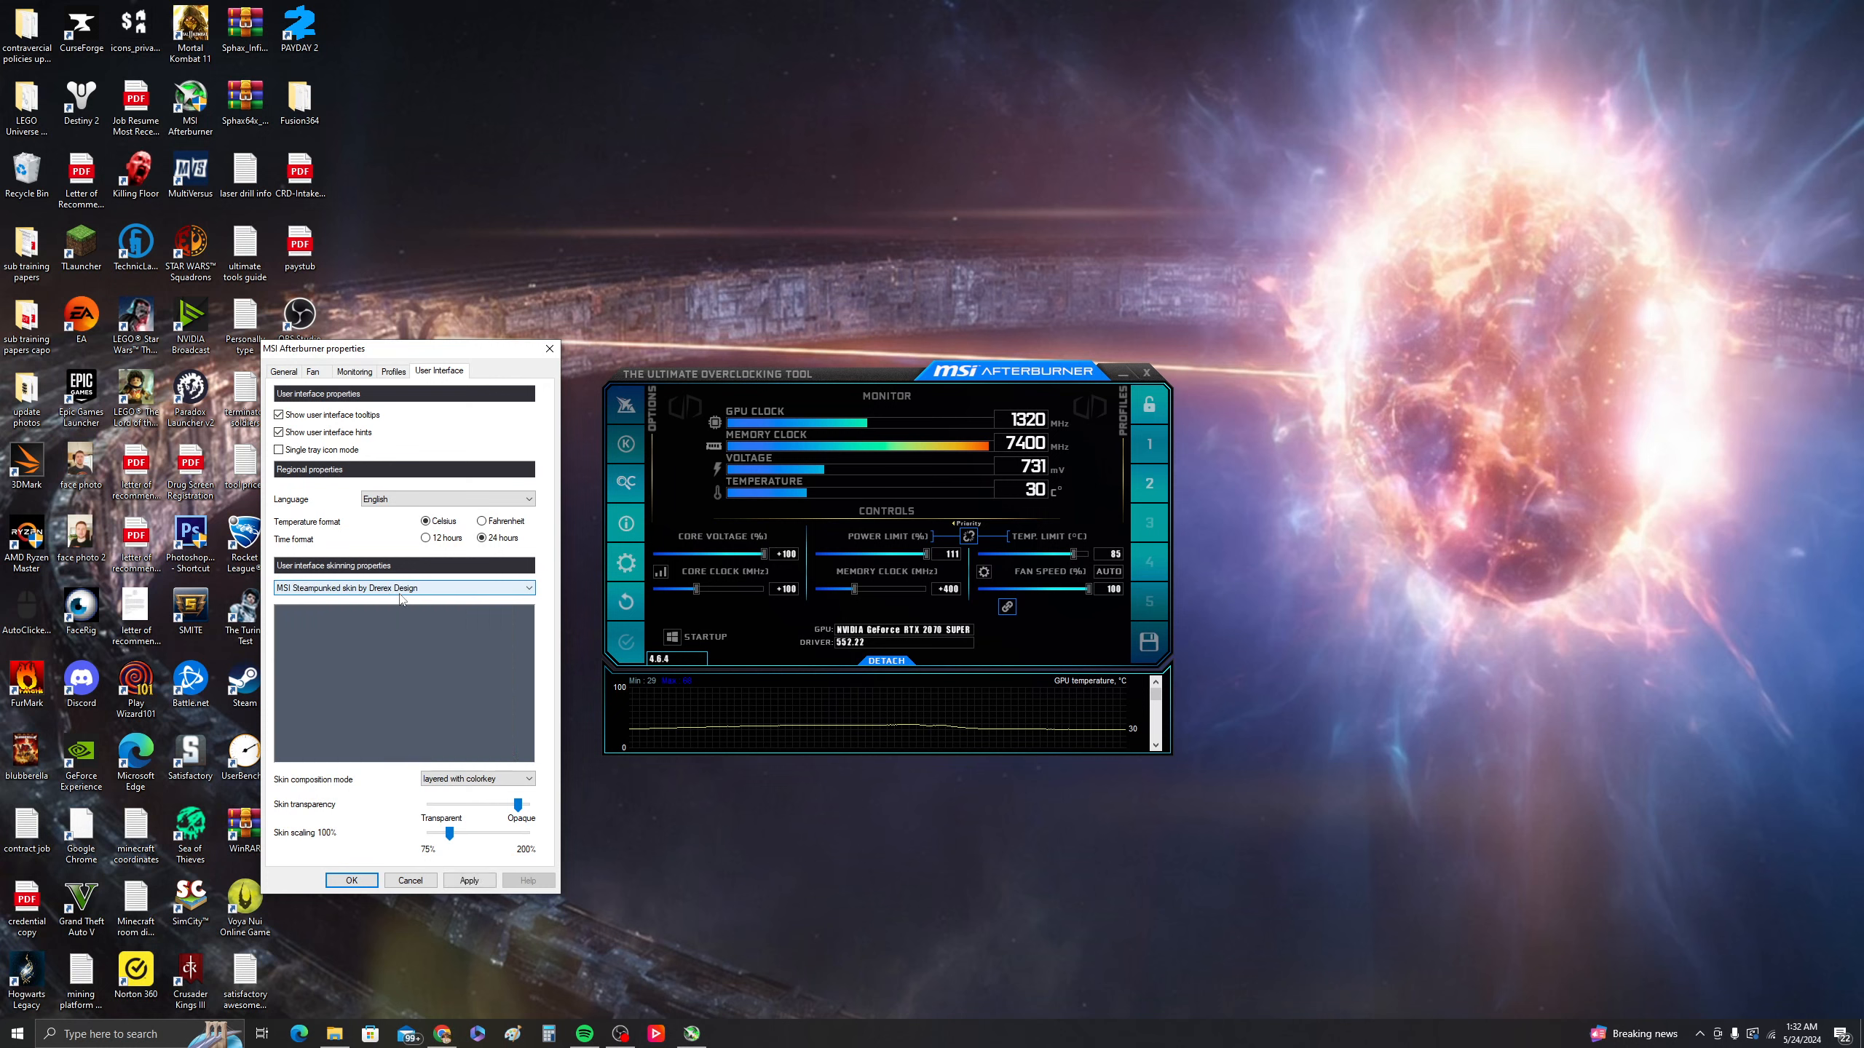
{"action": "scroll", "coordinate": [402, 599], "scroll_direction": "down", "scroll_amount": 1}
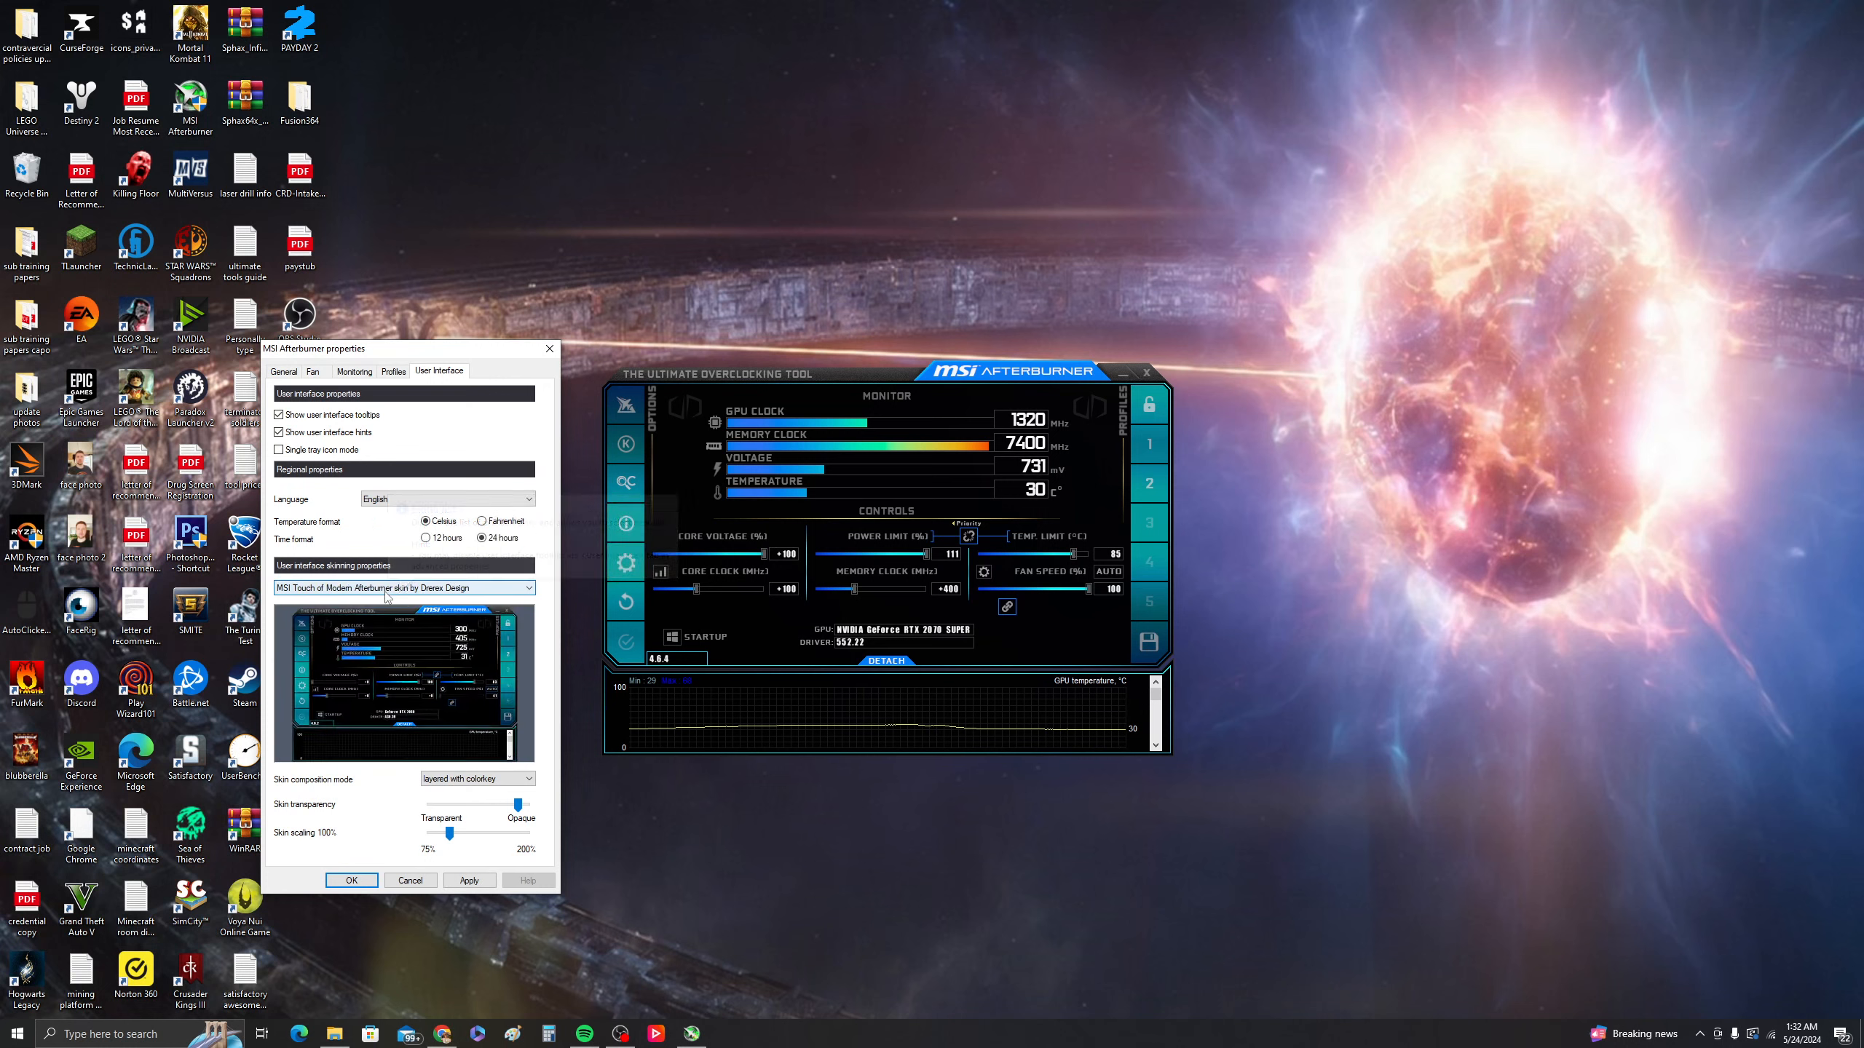
{"action": "scroll", "coordinate": [397, 591], "scroll_direction": "up", "scroll_amount": 4}
{"action": "scroll", "coordinate": [387, 596], "scroll_direction": "up", "scroll_amount": 4}
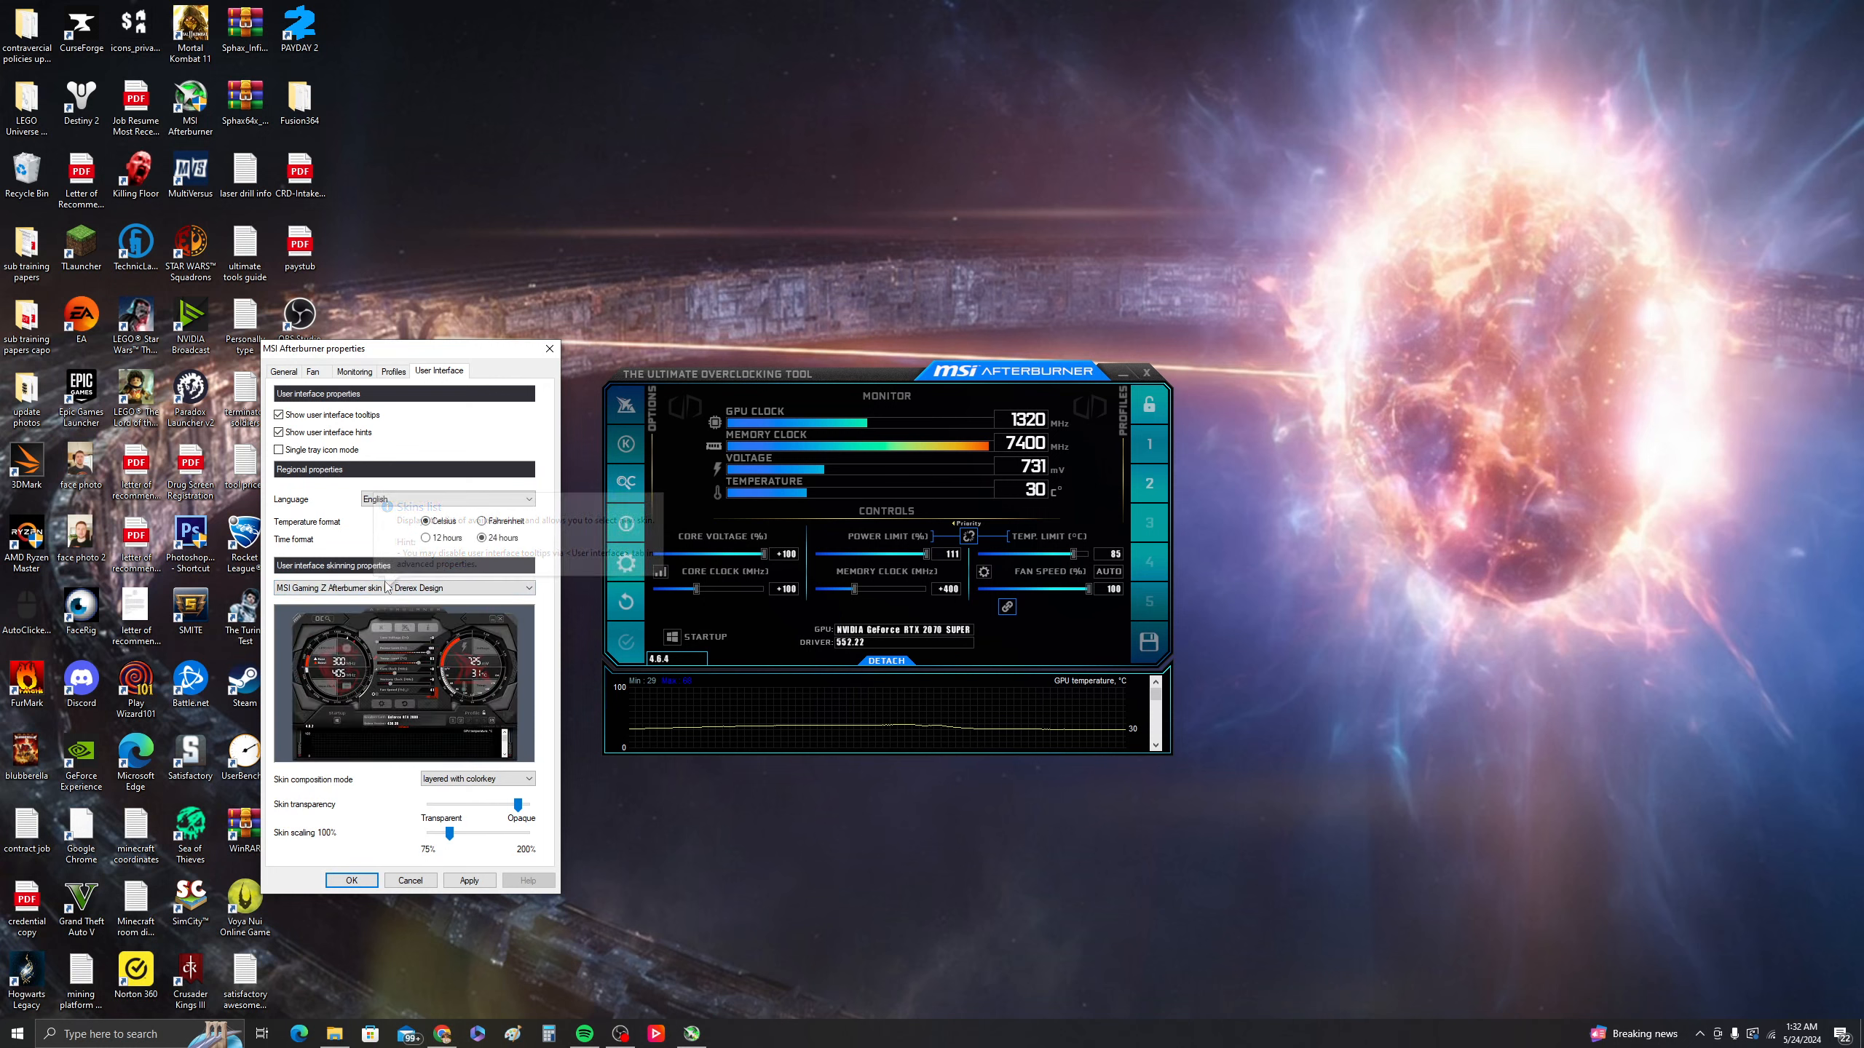
{"action": "scroll", "coordinate": [387, 591], "scroll_direction": "down", "scroll_amount": 4}
{"action": "scroll", "coordinate": [387, 588], "scroll_direction": "up", "scroll_amount": 1}
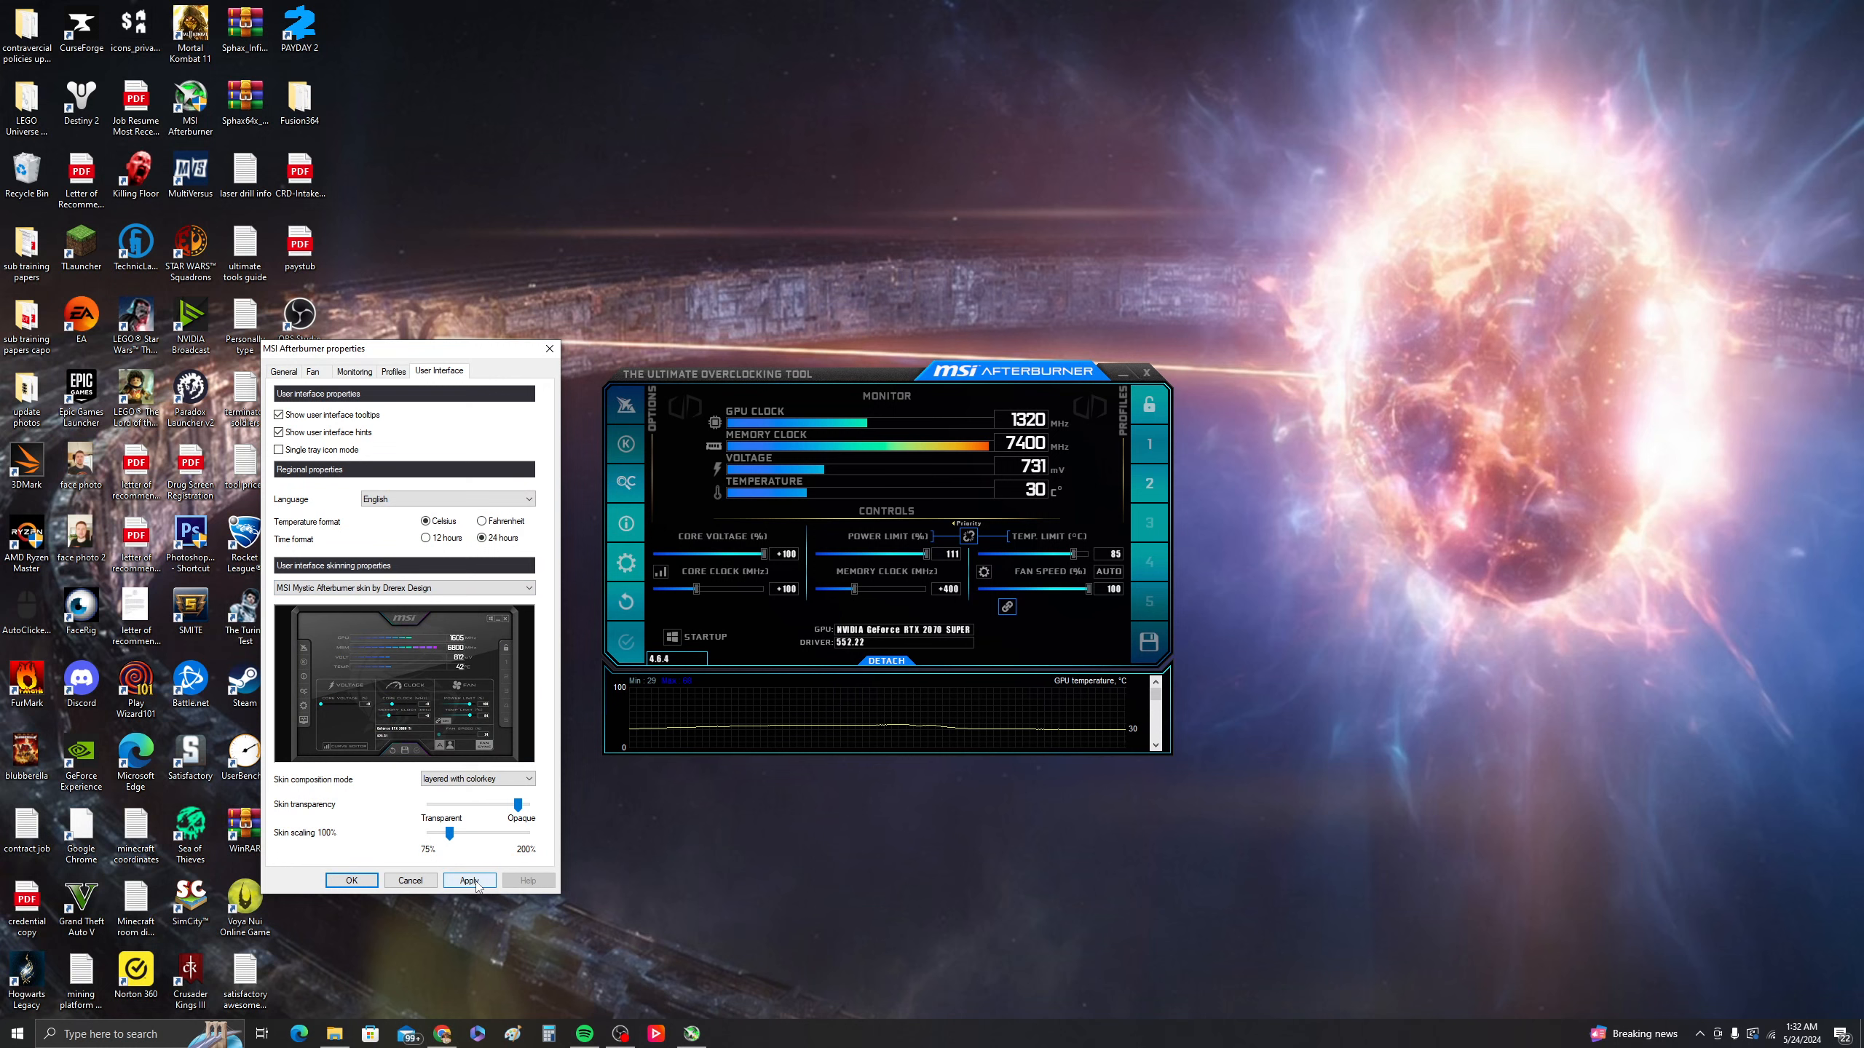
{"action": "left_click", "coordinate": [470, 881]}
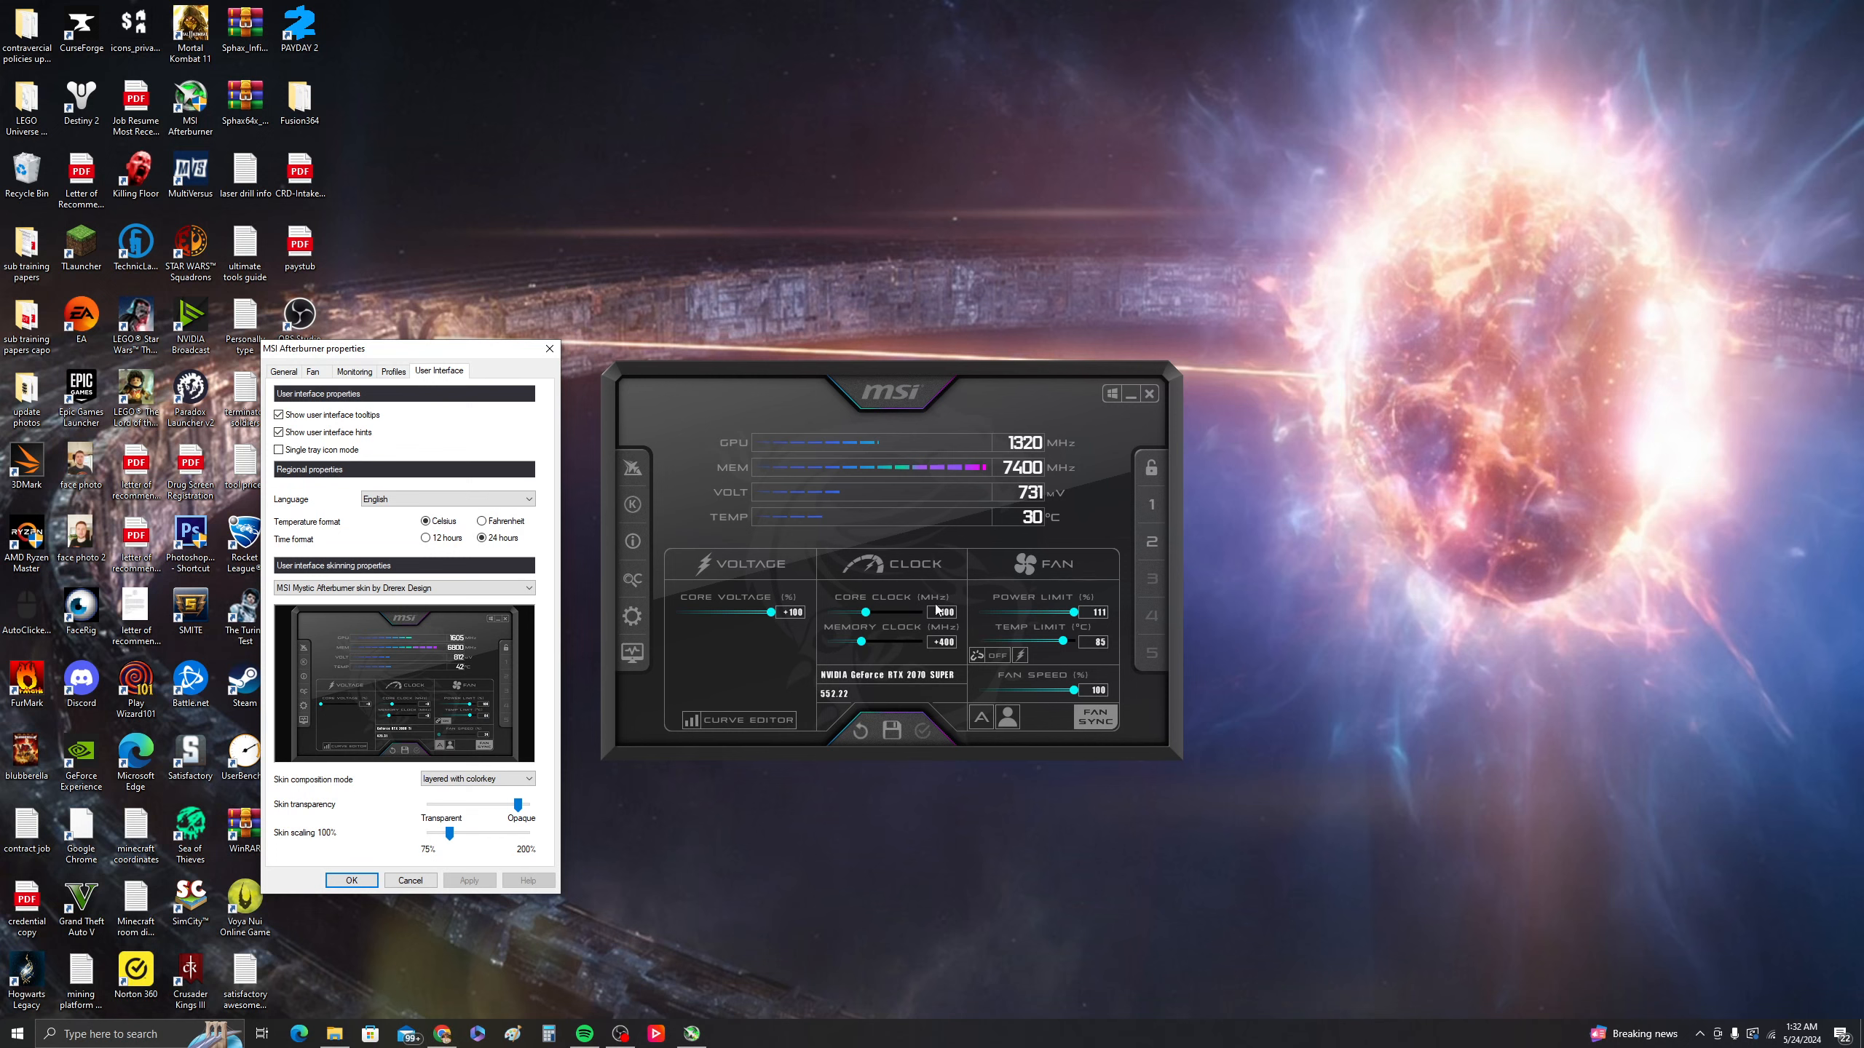
{"action": "left_click", "coordinate": [352, 881]}
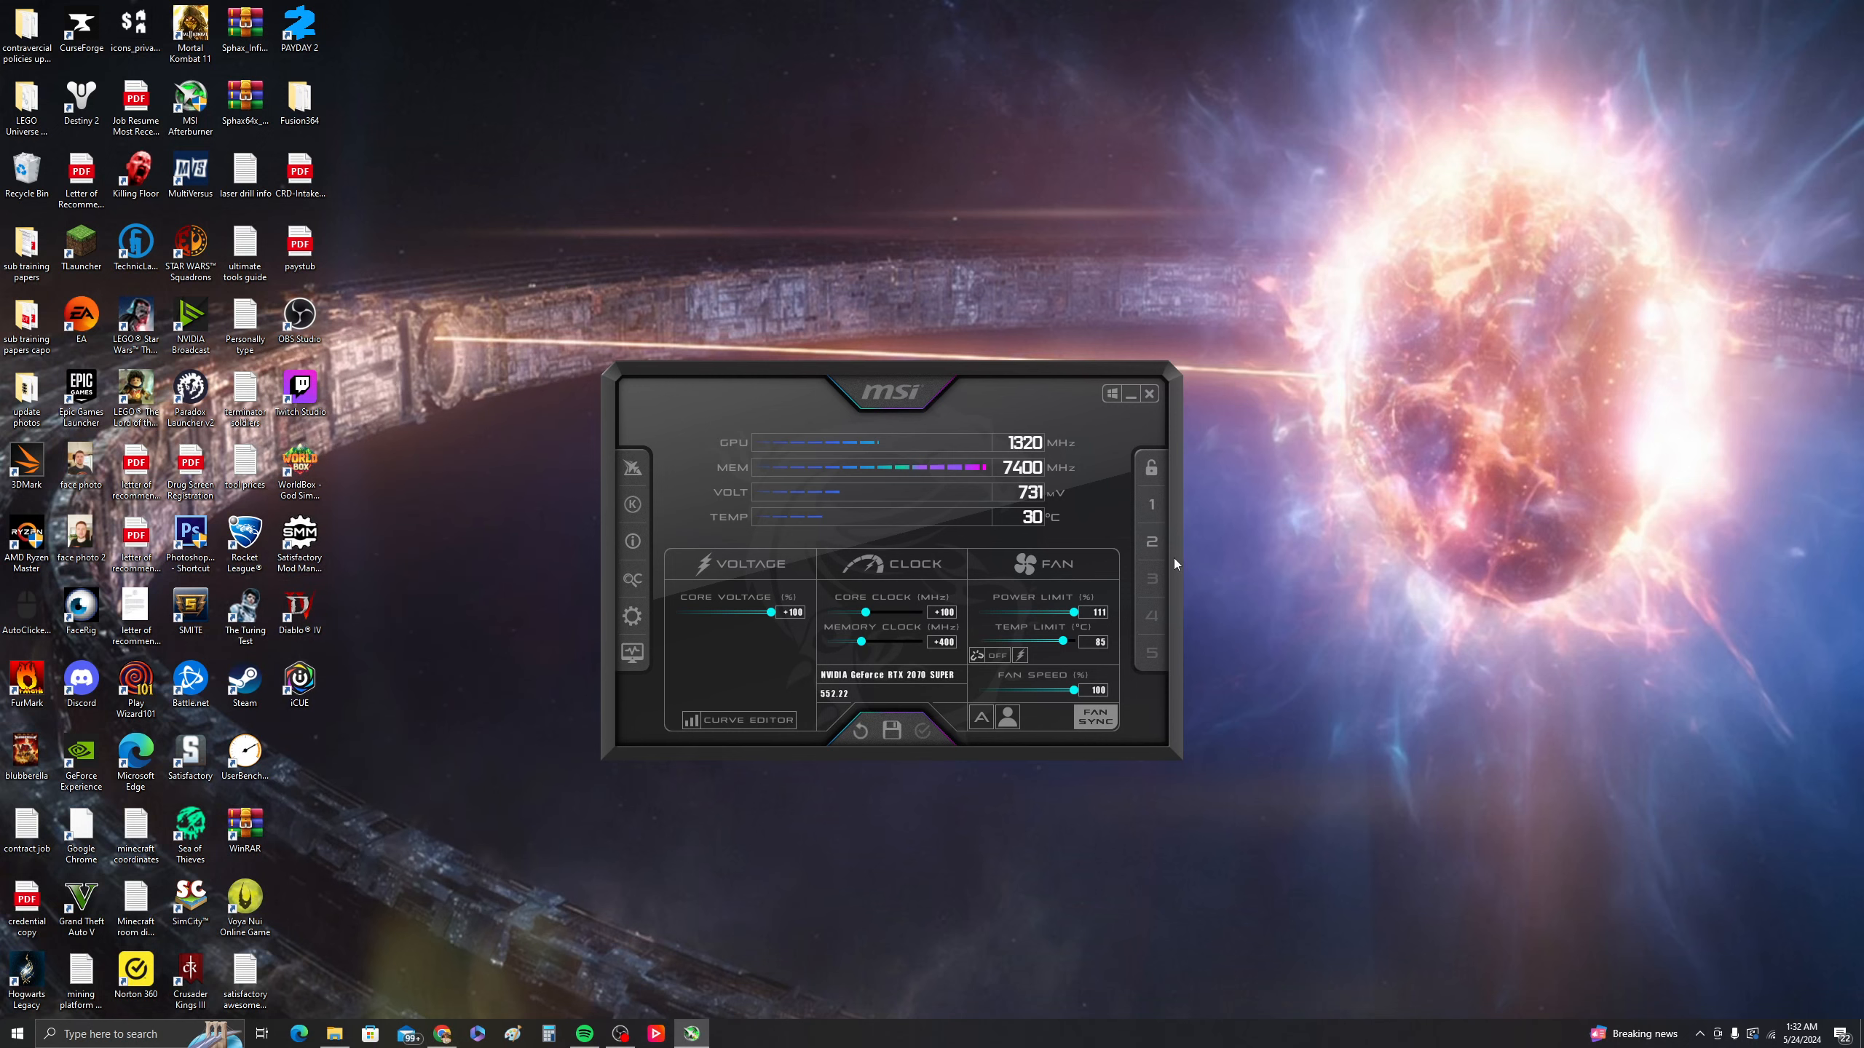
- Load overclocking profile 2 and apply its settings to the graphics card
{"action": "left_click", "coordinate": [1154, 544]}
{"action": "left_click", "coordinate": [923, 731]}
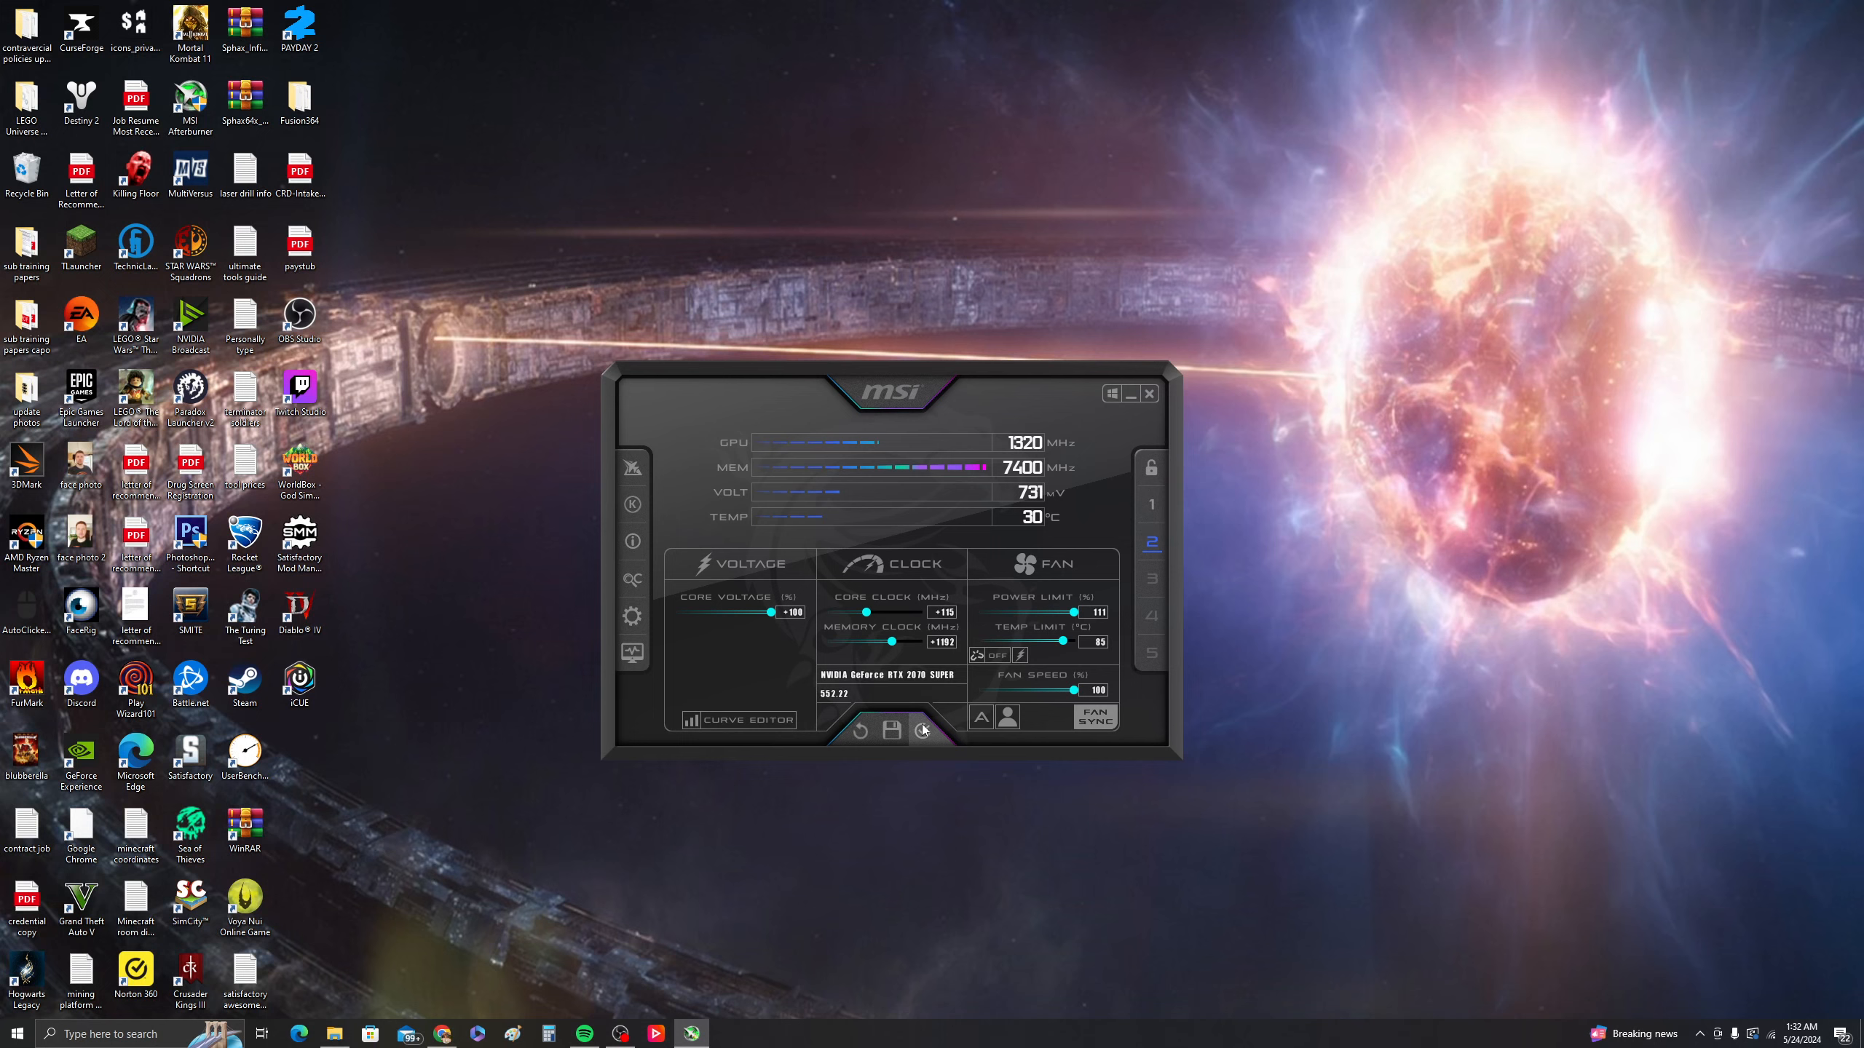
- Reopen the user interface properties beside the main window and apply the MSI Touch of Modern skin
{"action": "left_click", "coordinate": [633, 616]}
{"action": "left_click", "coordinate": [787, 411]}
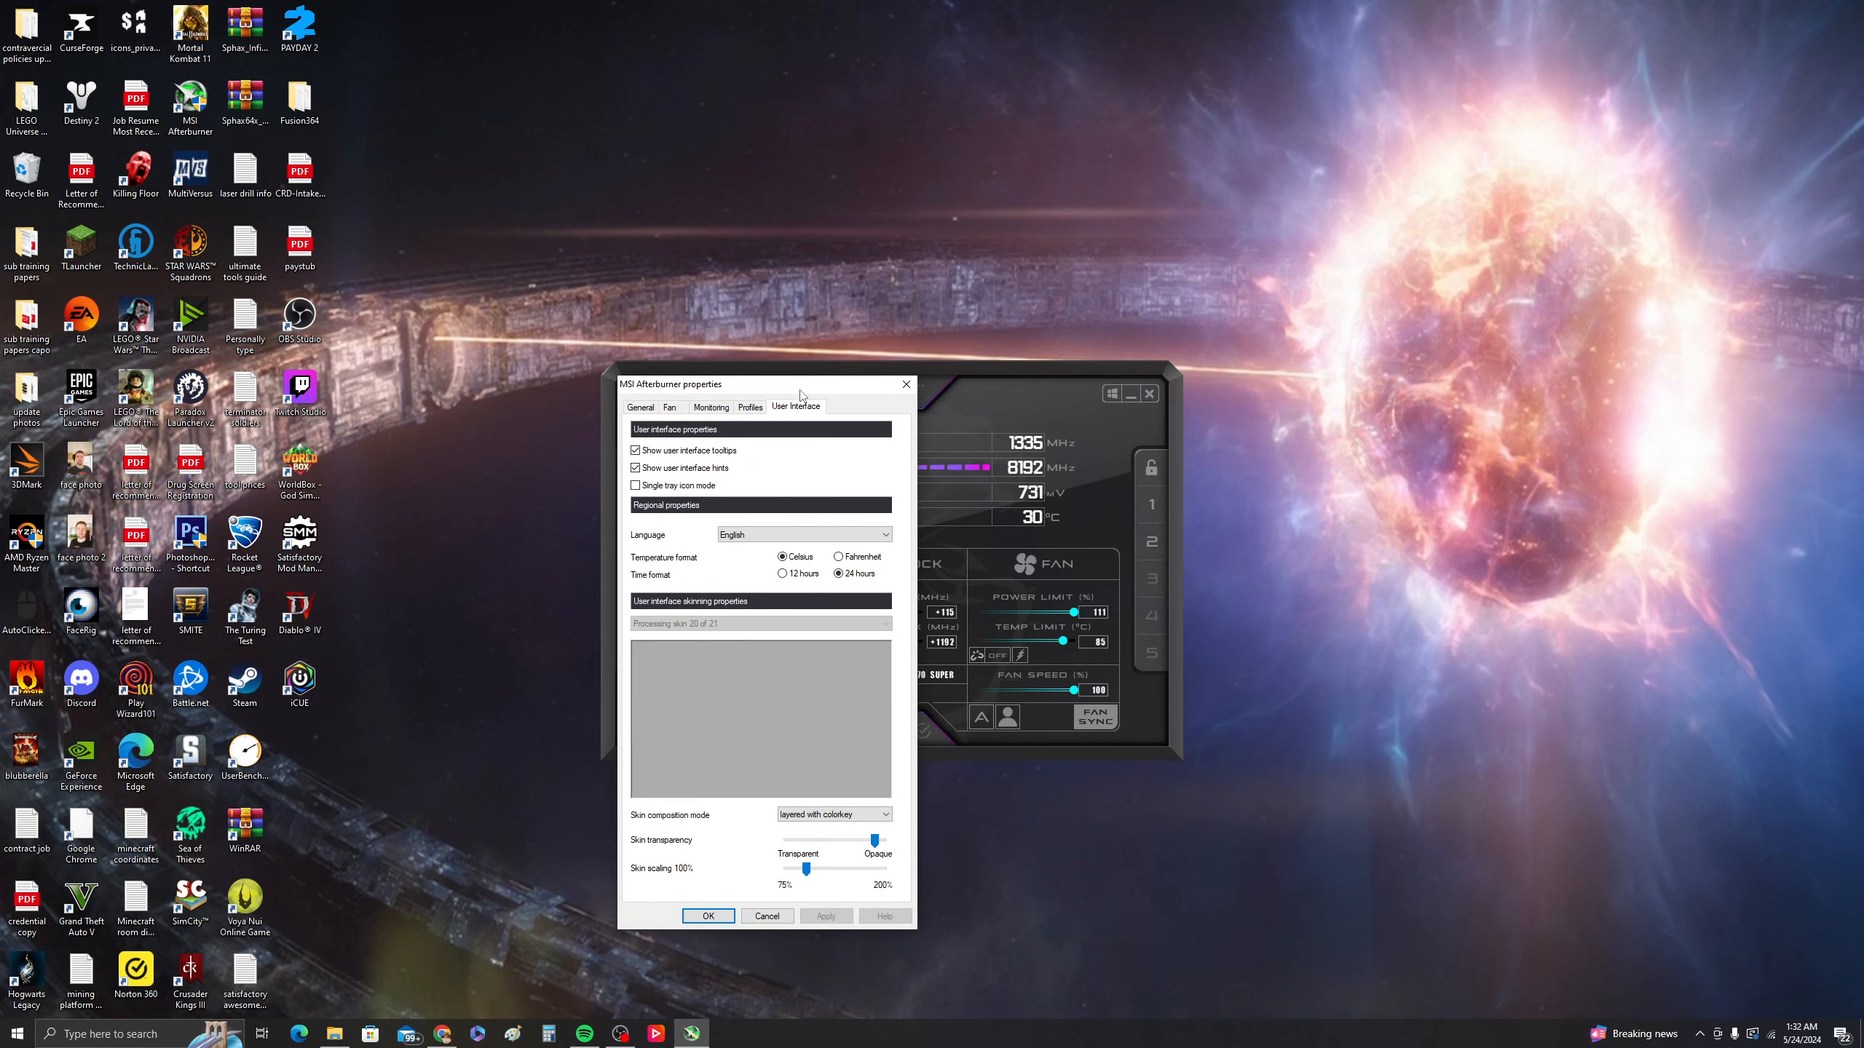
{"action": "left_click_drag", "start_coordinate": [798, 388], "coordinate": [449, 376]}
{"action": "scroll", "coordinate": [449, 614], "scroll_direction": "down", "scroll_amount": 1}
{"action": "scroll", "coordinate": [449, 614], "scroll_direction": "down", "scroll_amount": 3}
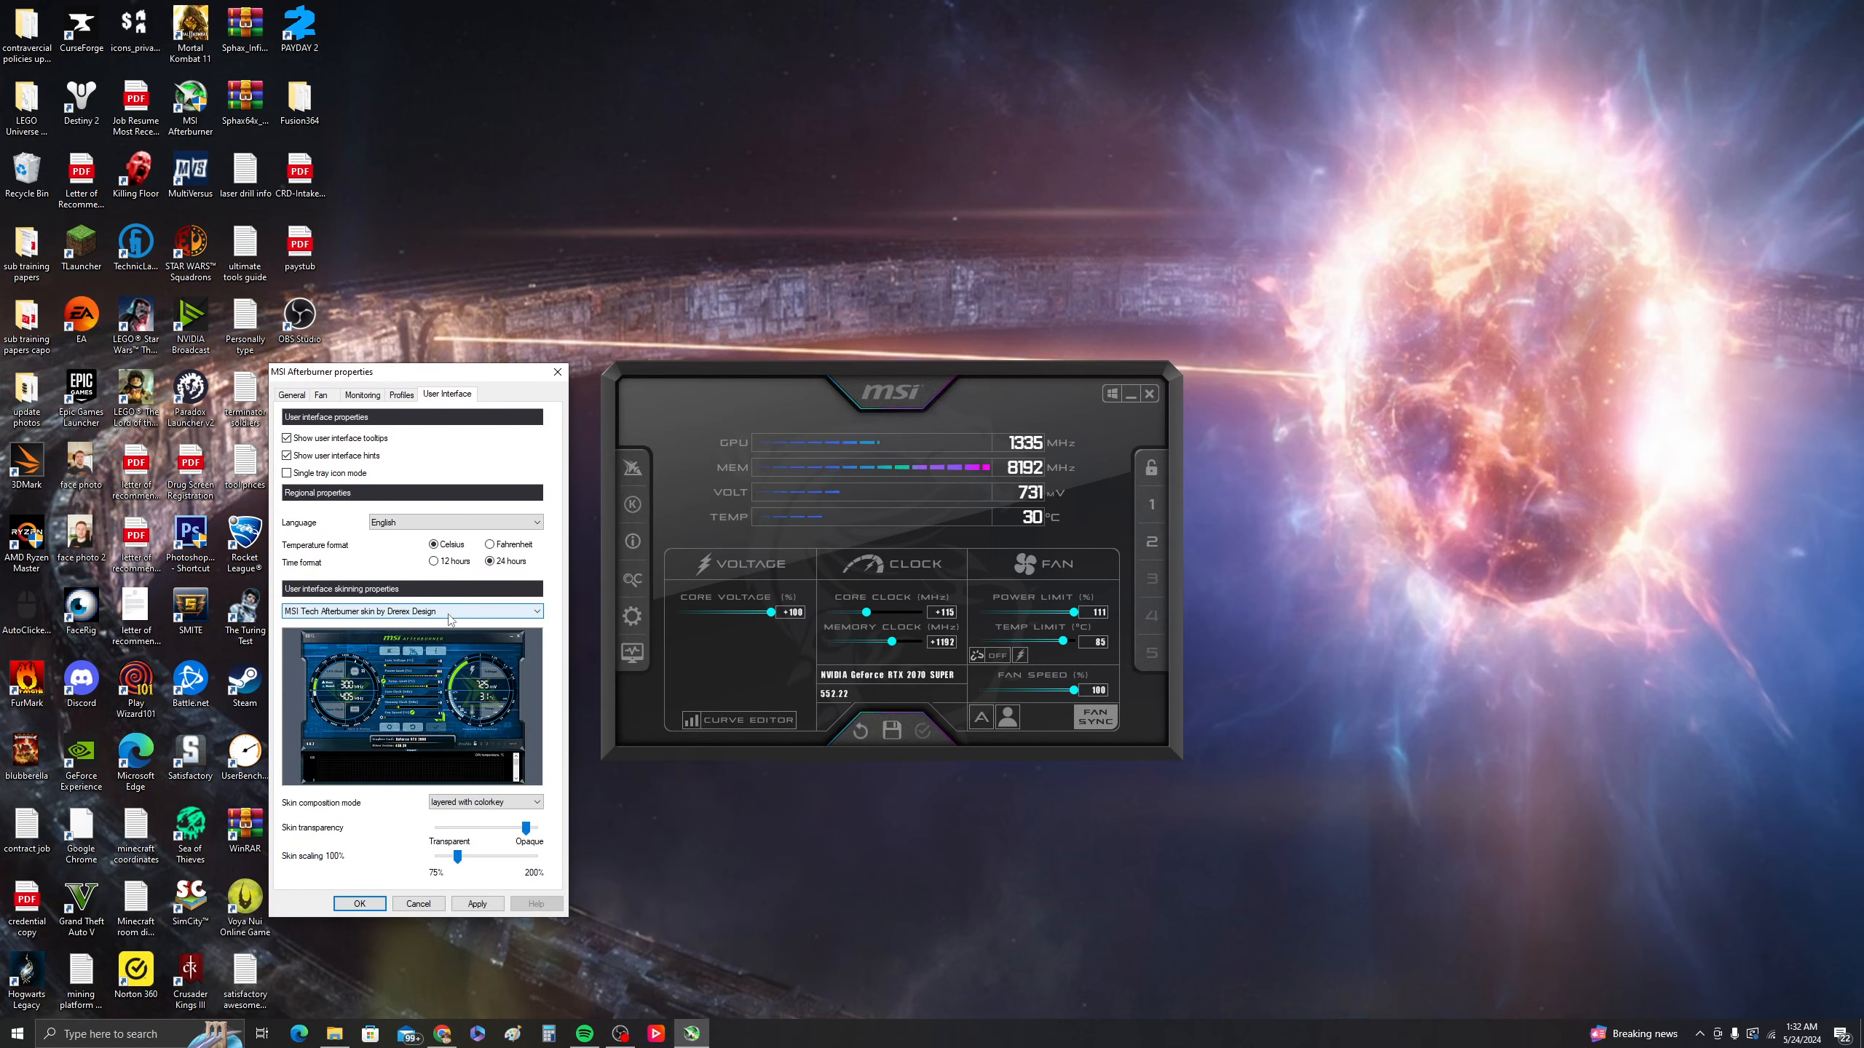
{"action": "left_click", "coordinate": [477, 903]}
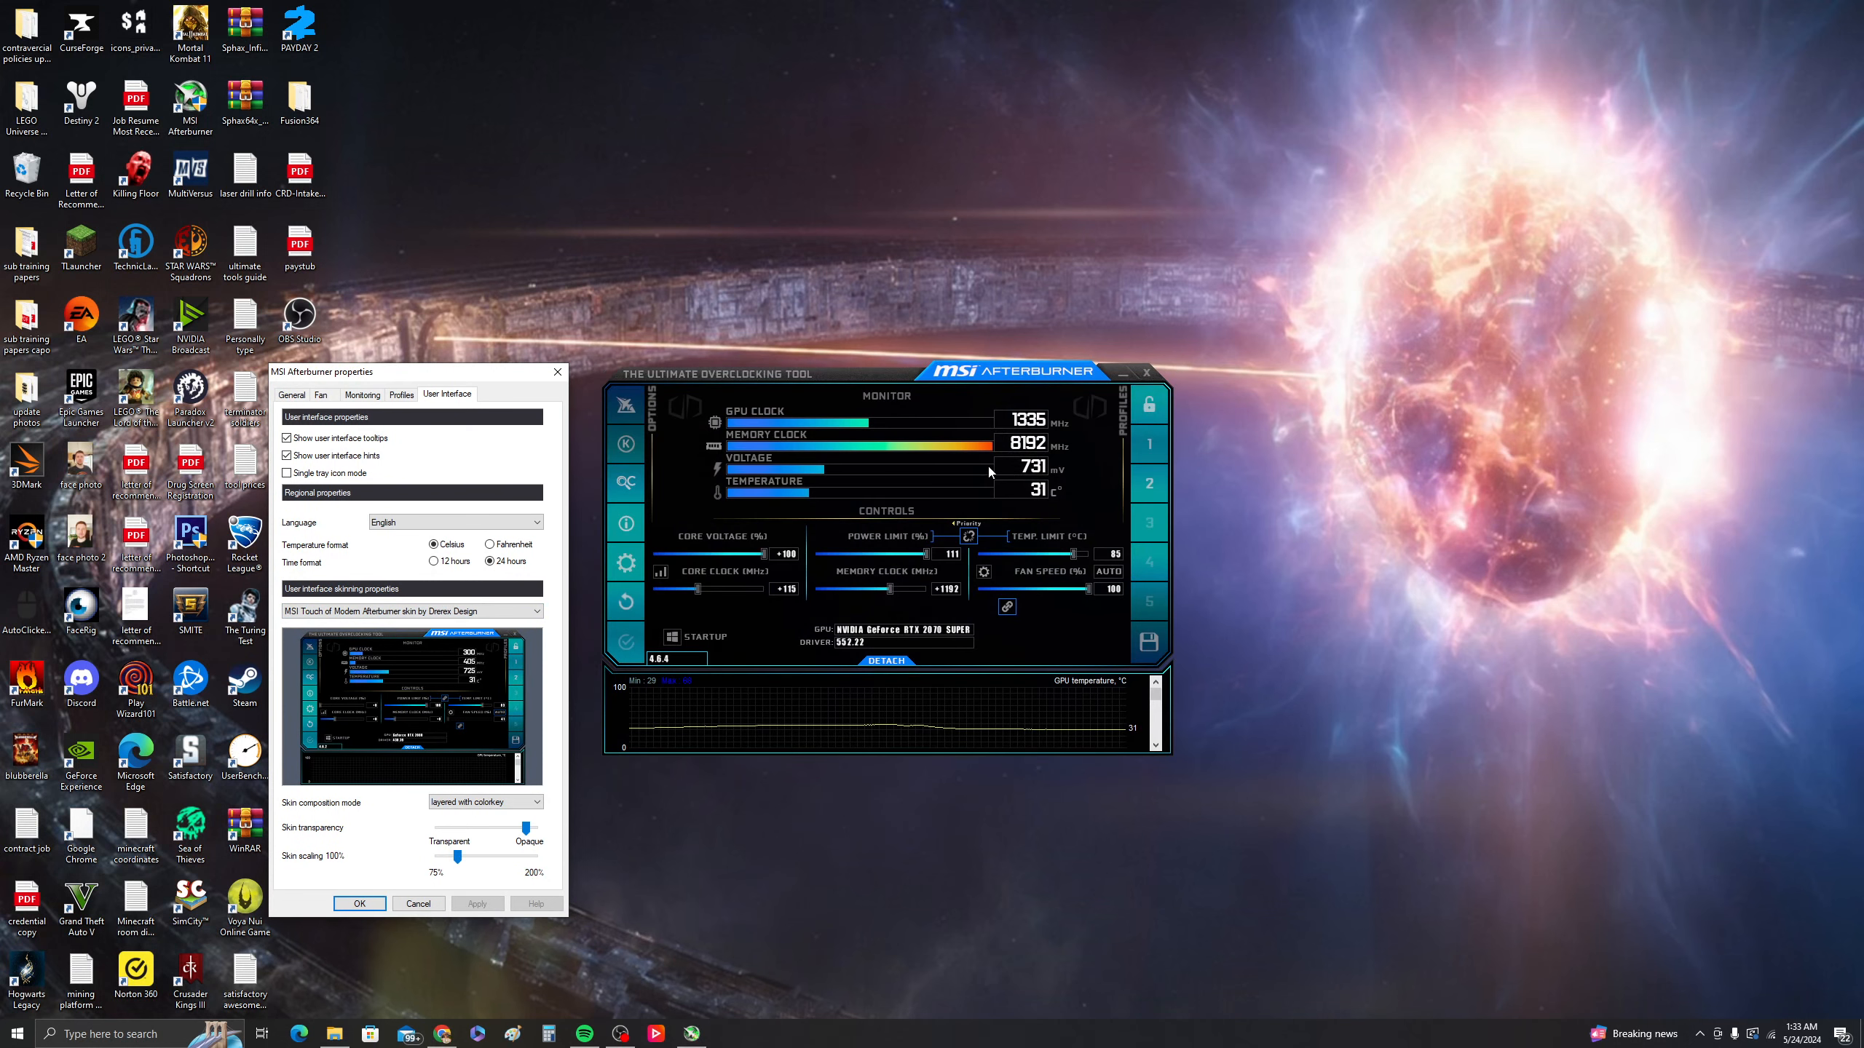
- Reapply the MSI Mystic skin and close the properties dialog
{"action": "scroll", "coordinate": [453, 614], "scroll_direction": "up", "scroll_amount": 2}
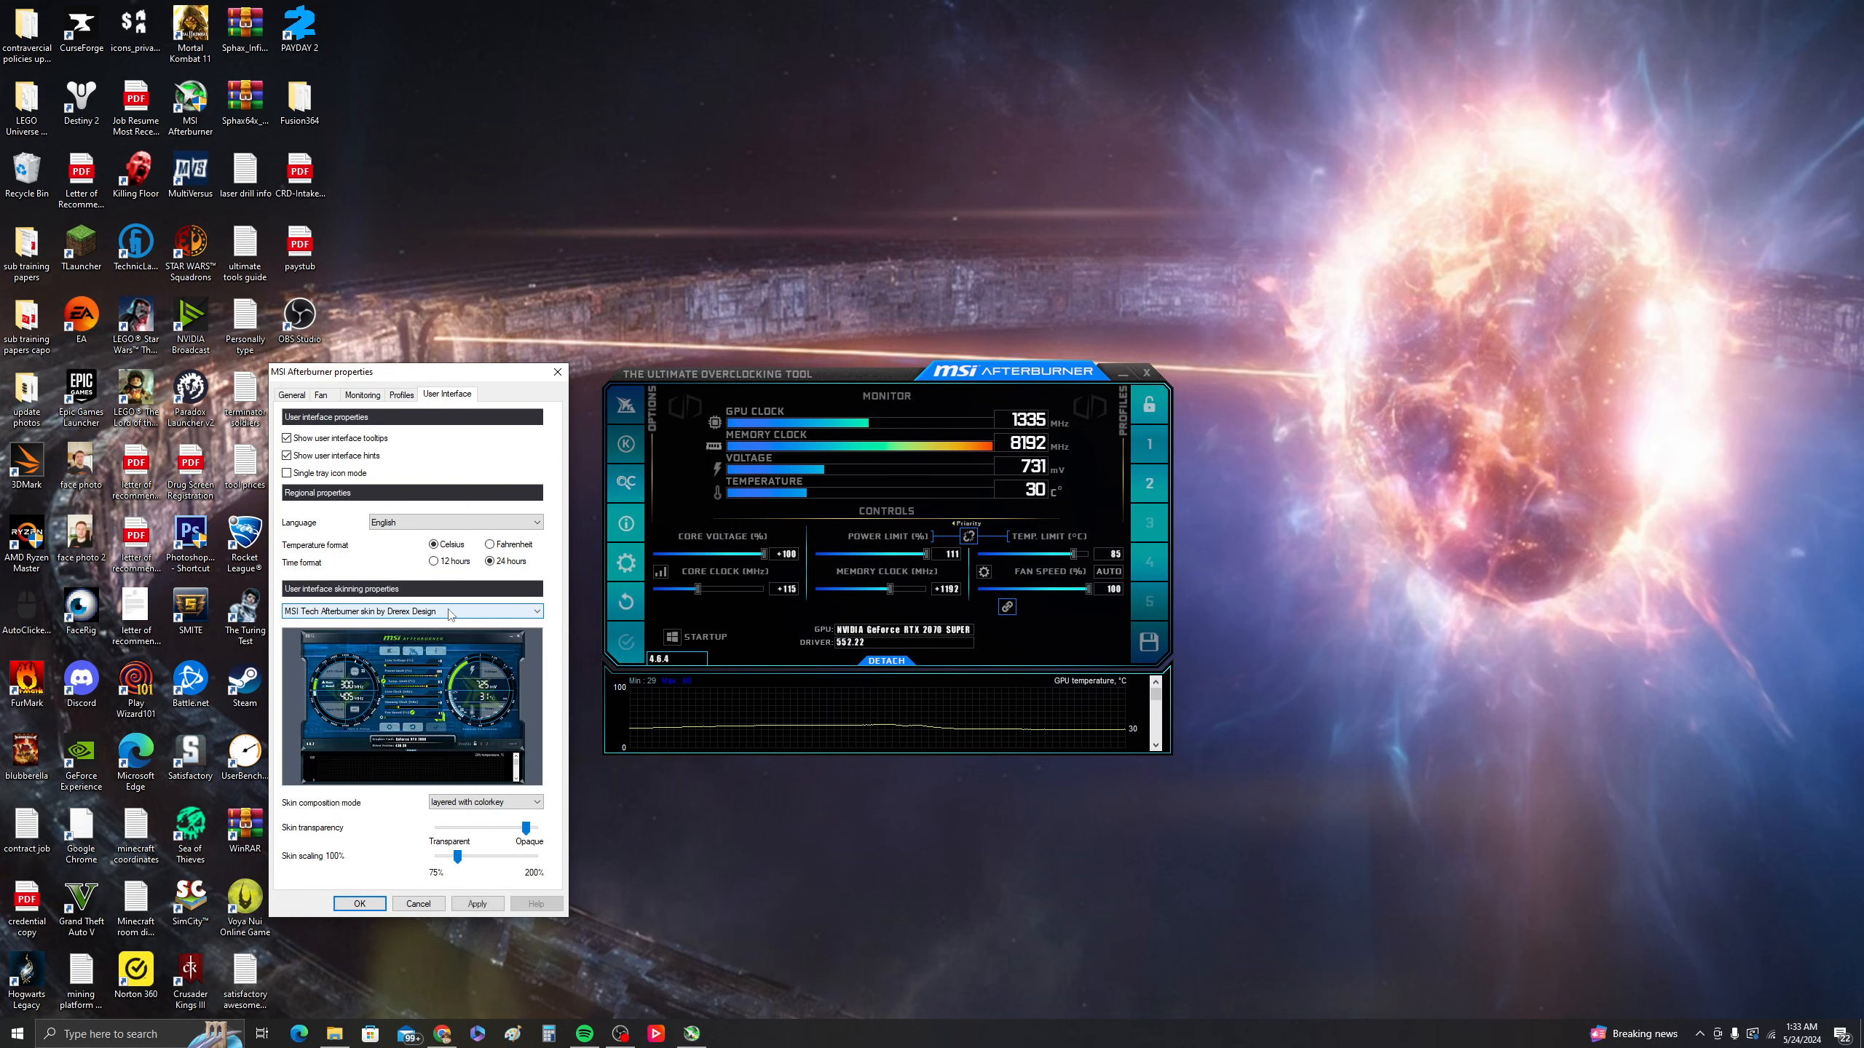
{"action": "left_click", "coordinate": [477, 903]}
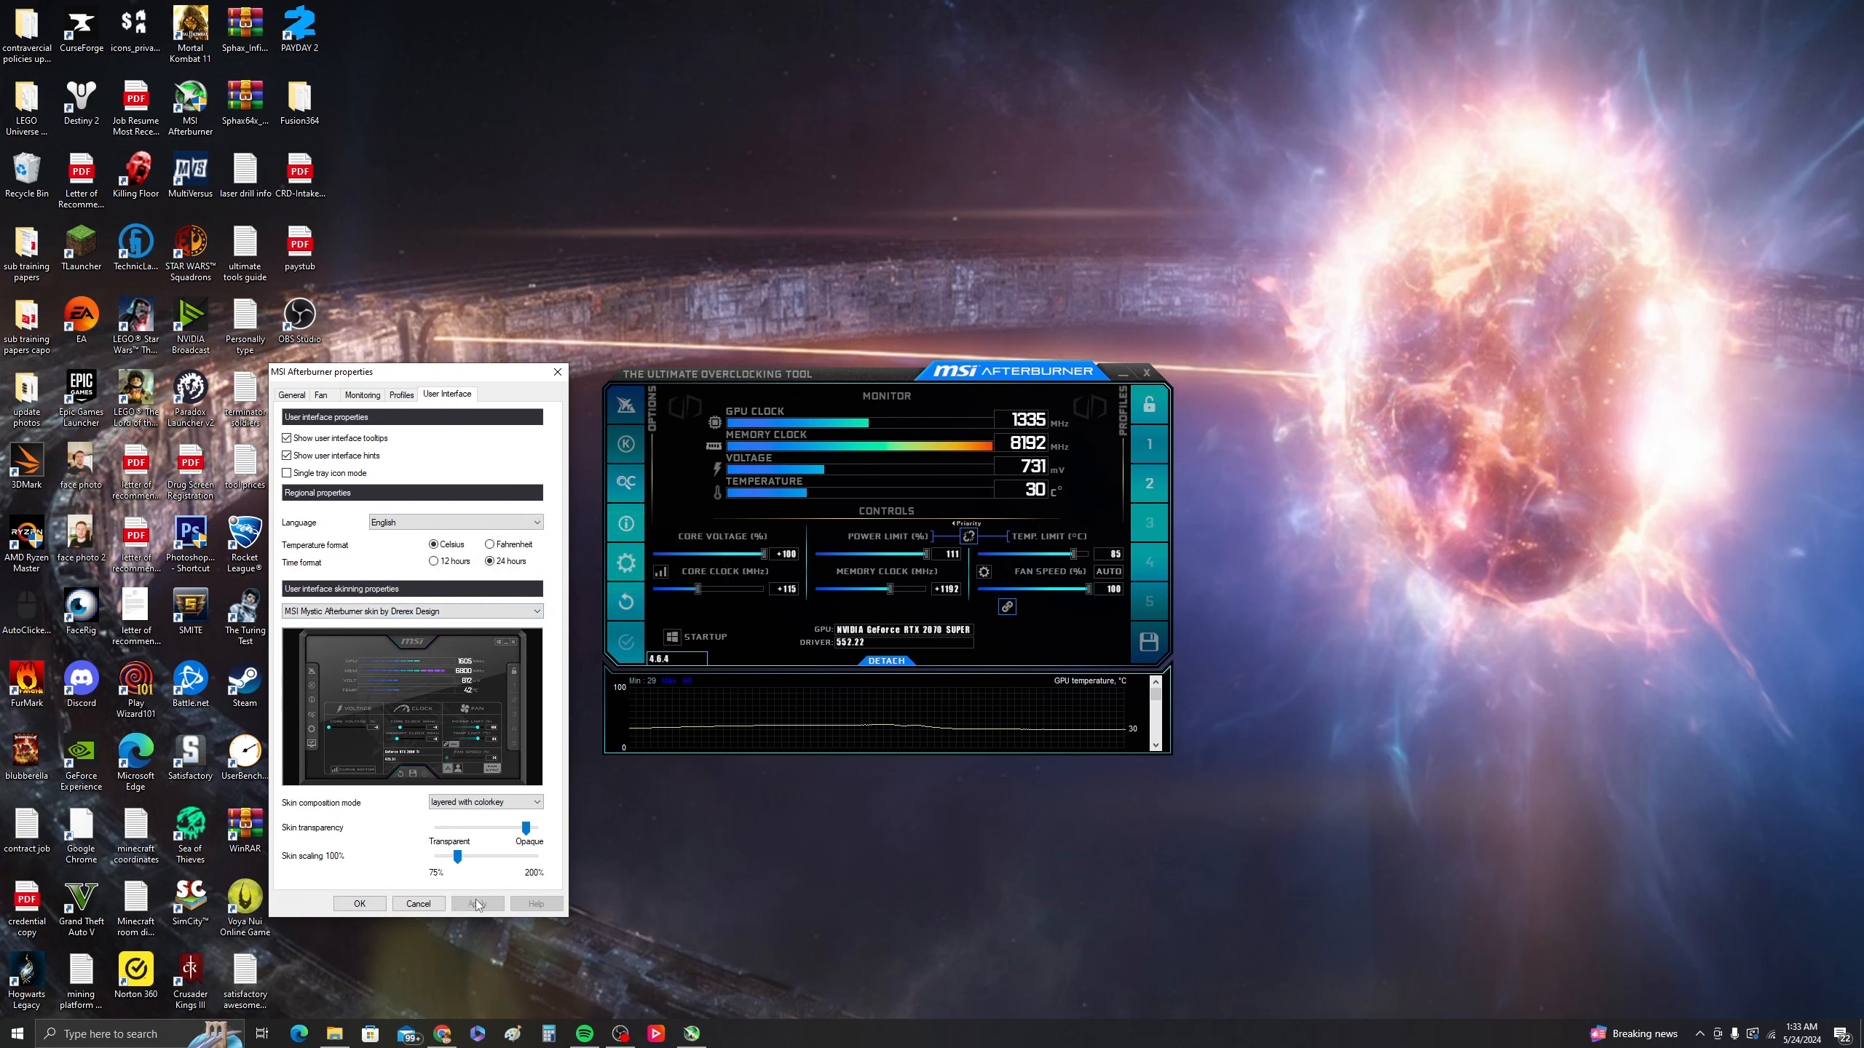
{"action": "left_click", "coordinate": [558, 372]}
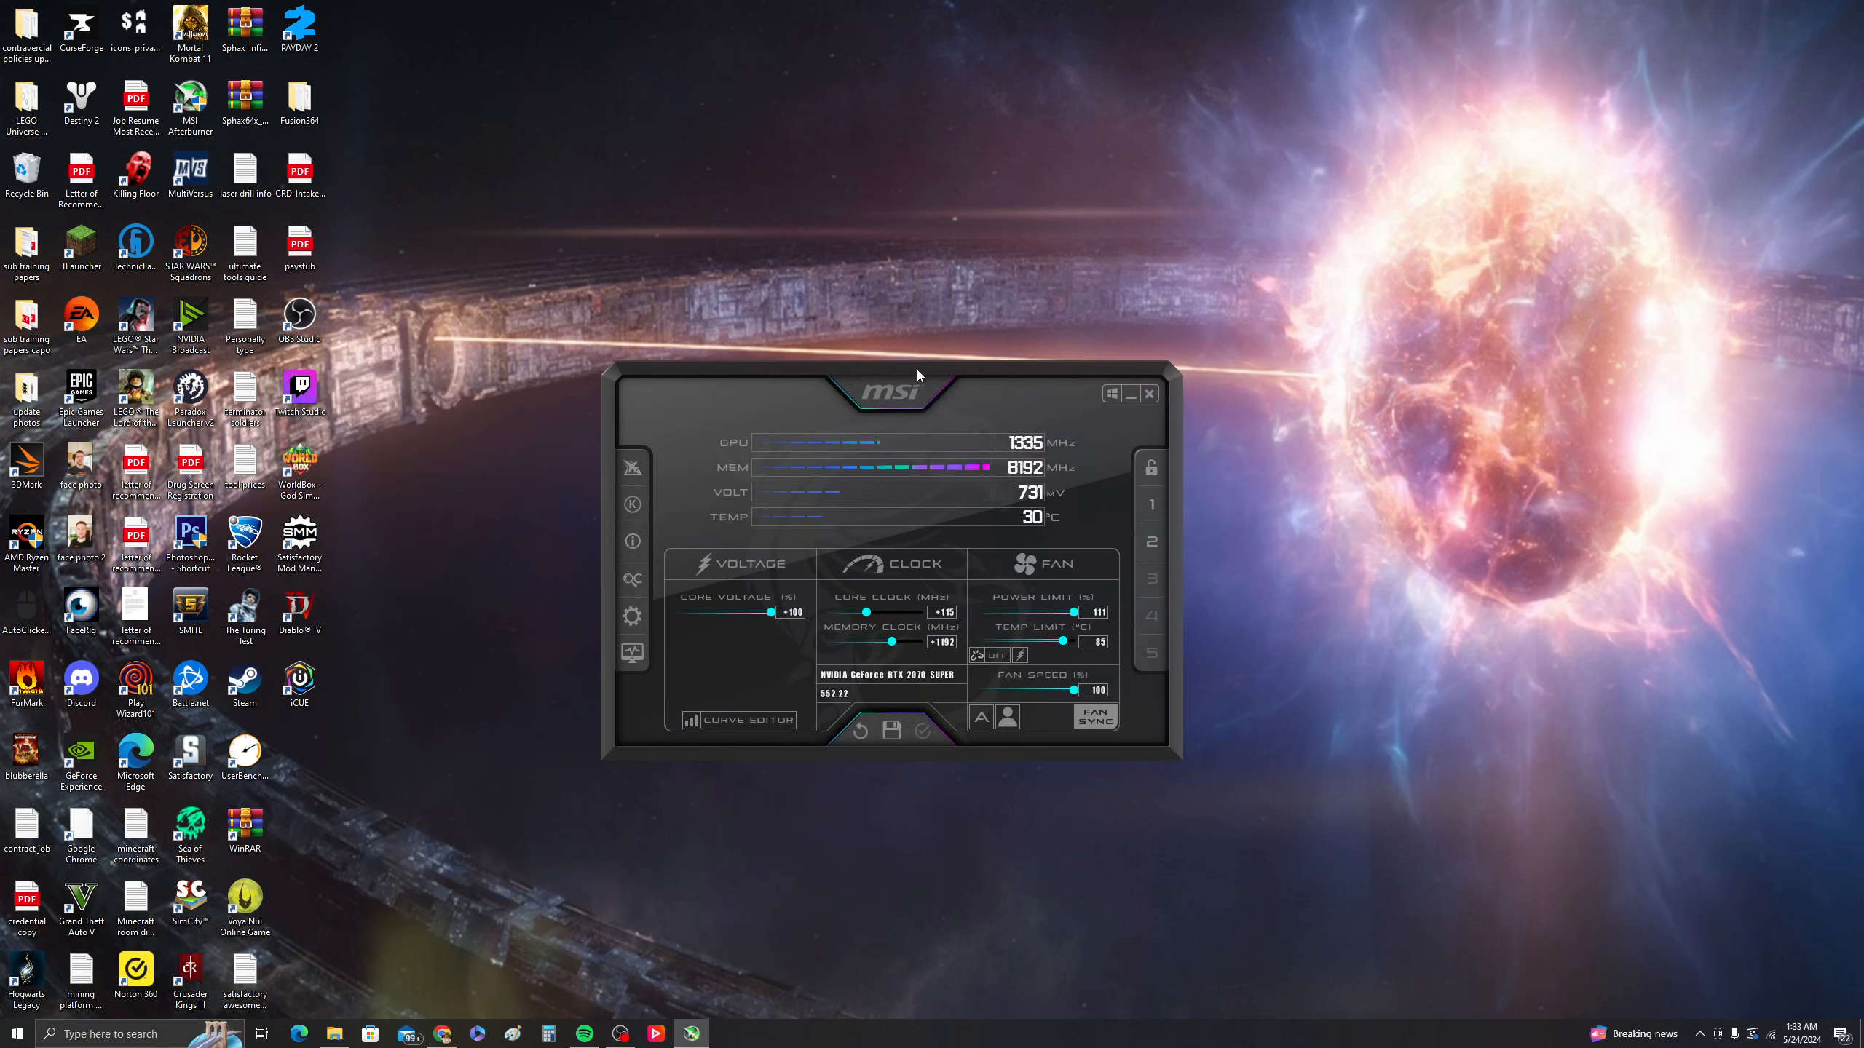
{"action": "left_click_drag", "start_coordinate": [917, 370], "coordinate": [947, 367]}
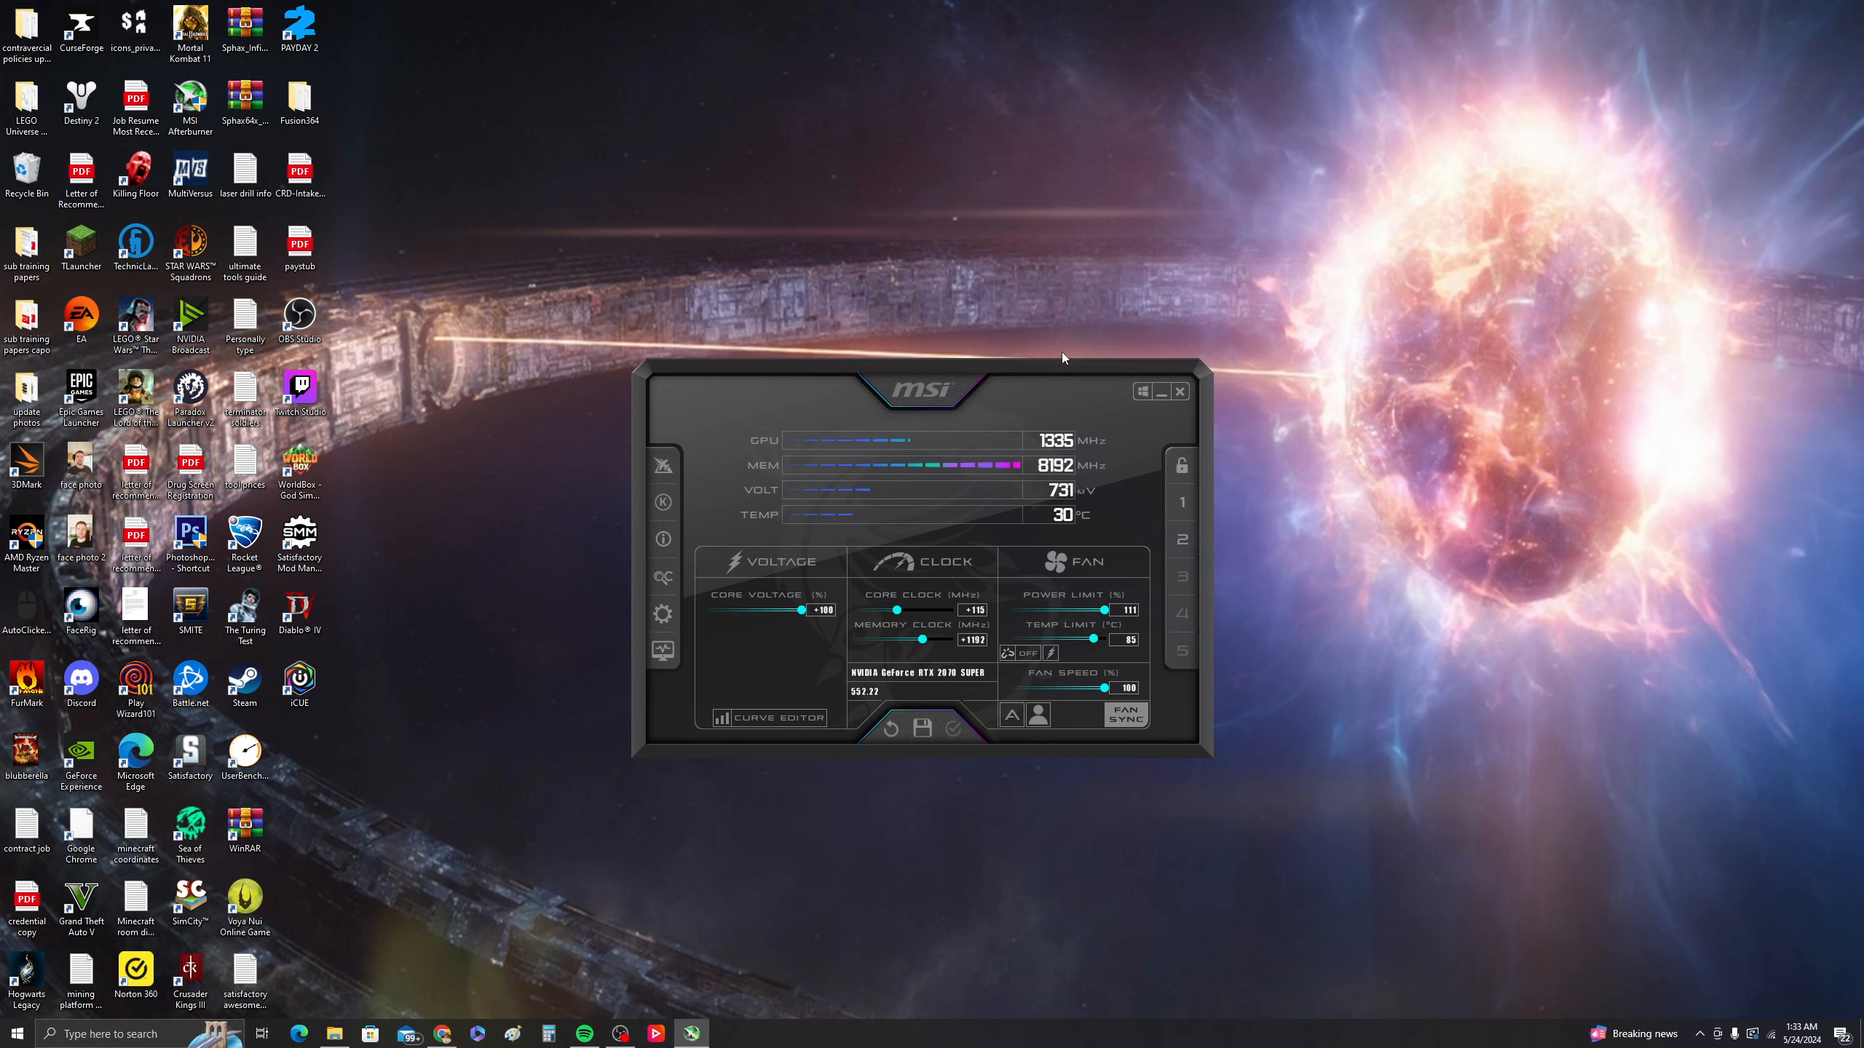
{"action": "left_click_drag", "start_coordinate": [950, 368], "coordinate": [960, 374]}
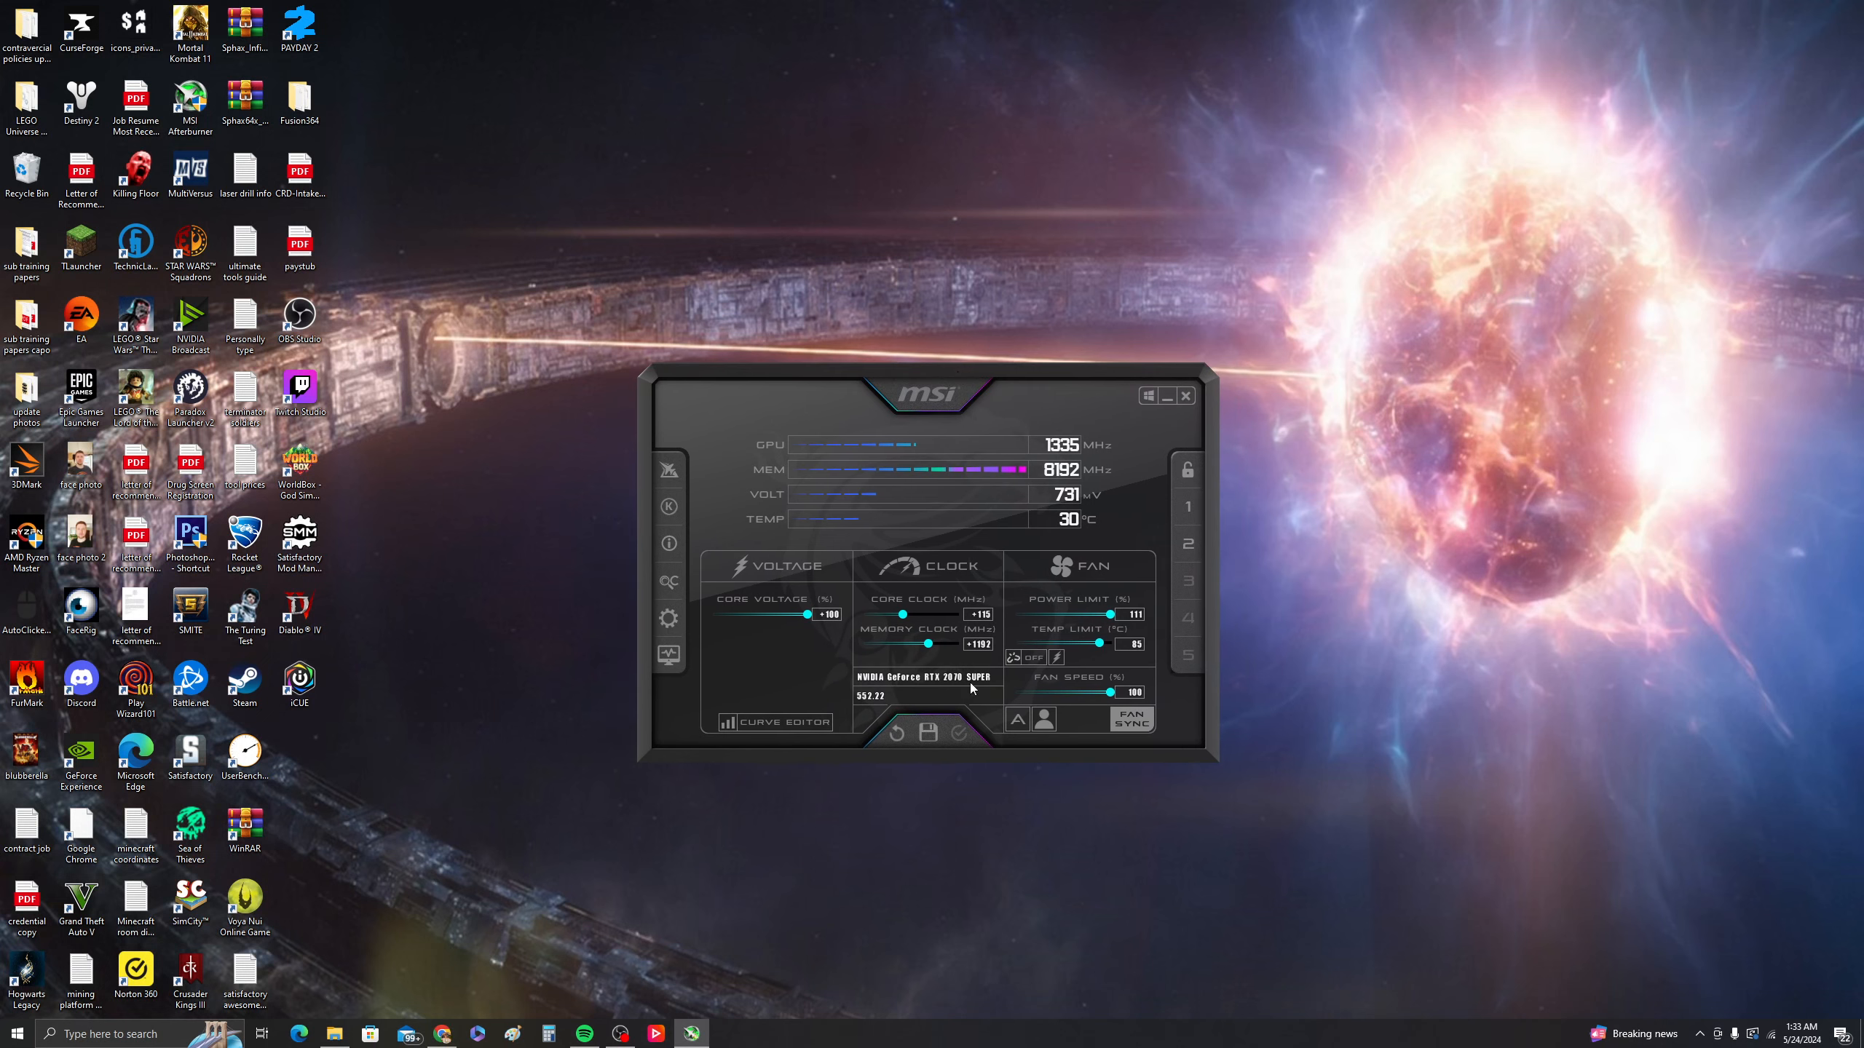